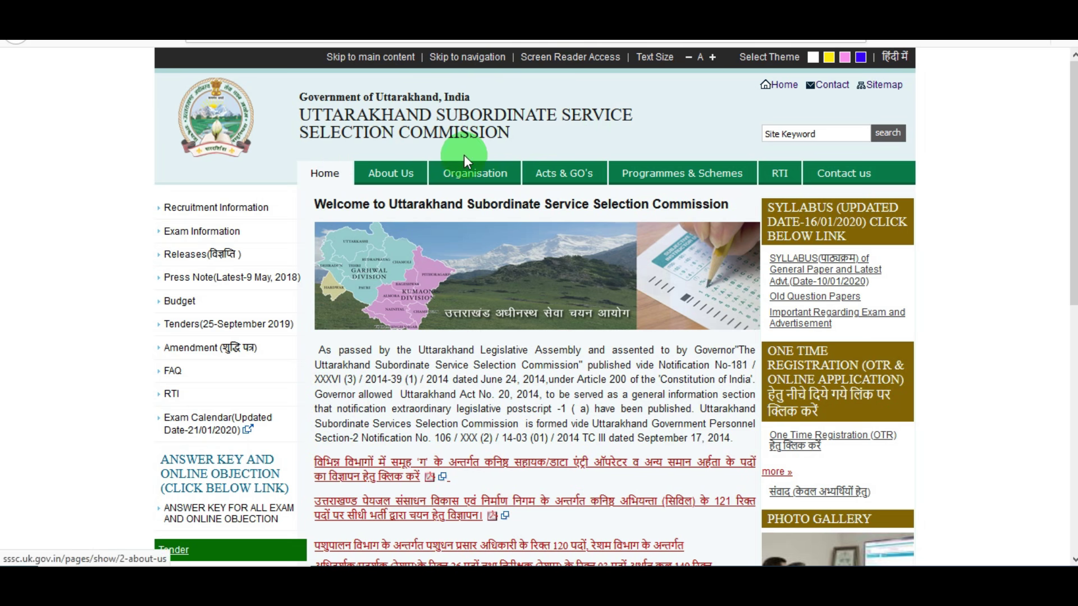
Open the recruitment advertisement PDF and highlight the data entry operator post and 746-post total
{"action": "left_click", "coordinate": [331, 56]}
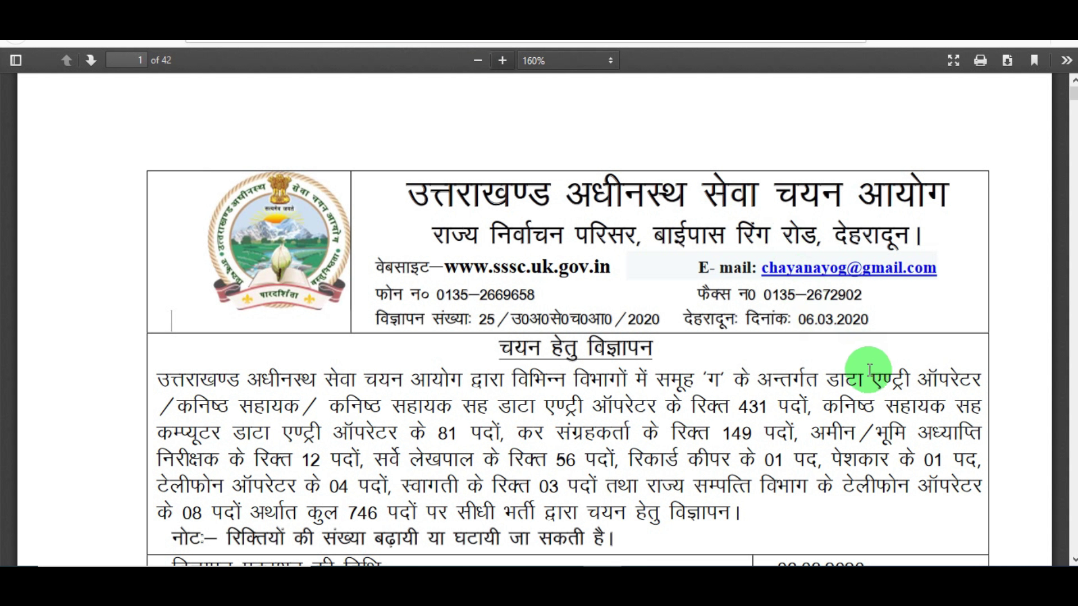
{"action": "scroll", "coordinate": [862, 397], "scroll_direction": "down", "scroll_amount": 1}
{"action": "scroll", "coordinate": [862, 396], "scroll_direction": "down", "scroll_amount": 1}
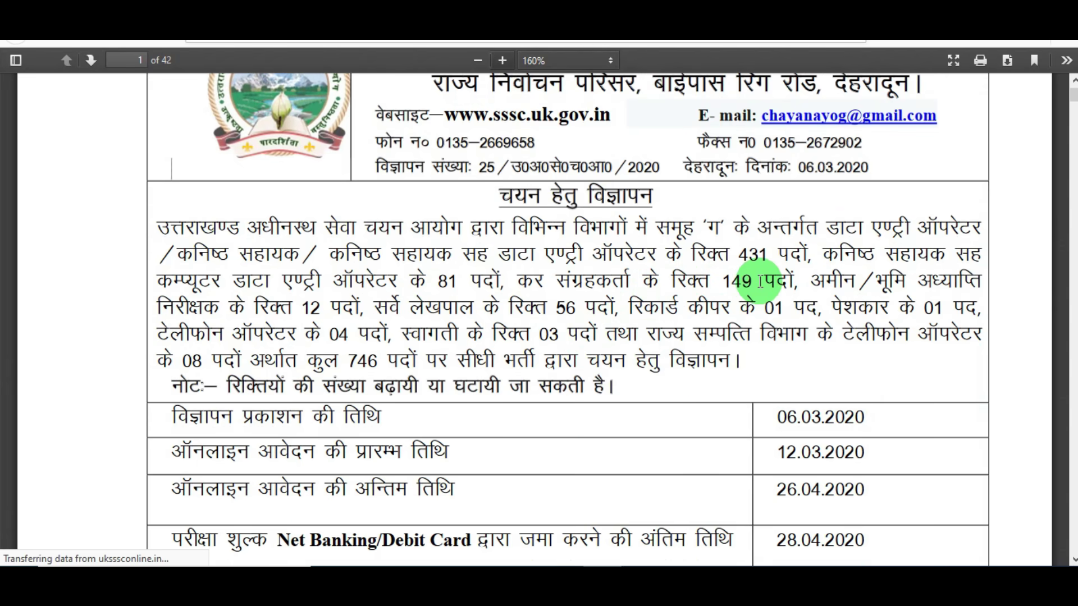
{"action": "left_click_drag", "start_coordinate": [537, 260], "coordinate": [651, 266]}
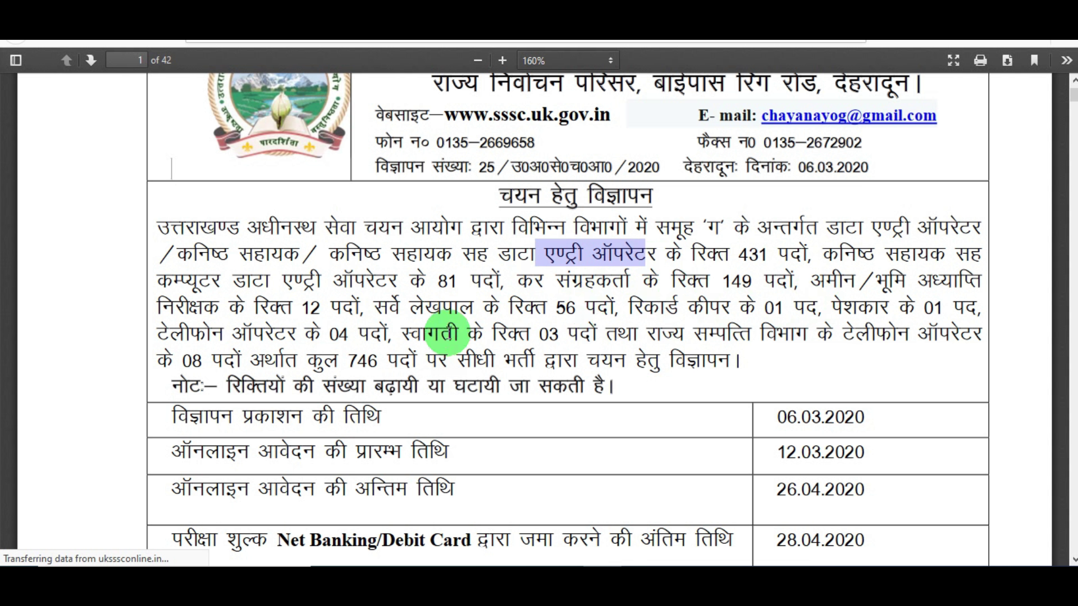
{"action": "left_click_drag", "start_coordinate": [344, 365], "coordinate": [506, 364]}
{"action": "left_click", "coordinate": [533, 368]}
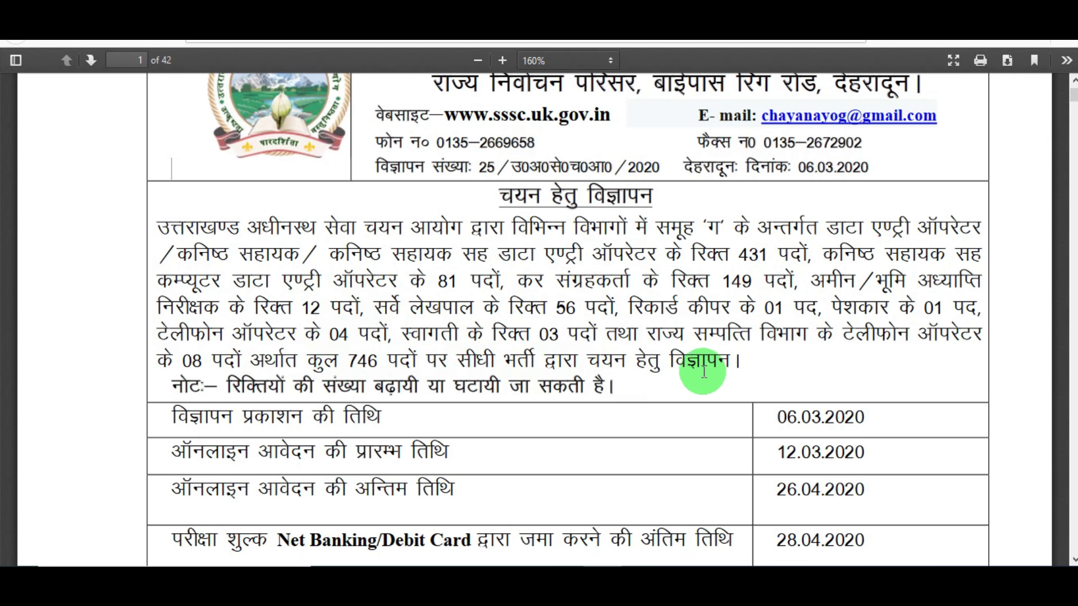
Read further down the advertisement to the OTR (One Time Registration) requirement
{"action": "scroll", "coordinate": [722, 386], "scroll_direction": "down", "scroll_amount": 3}
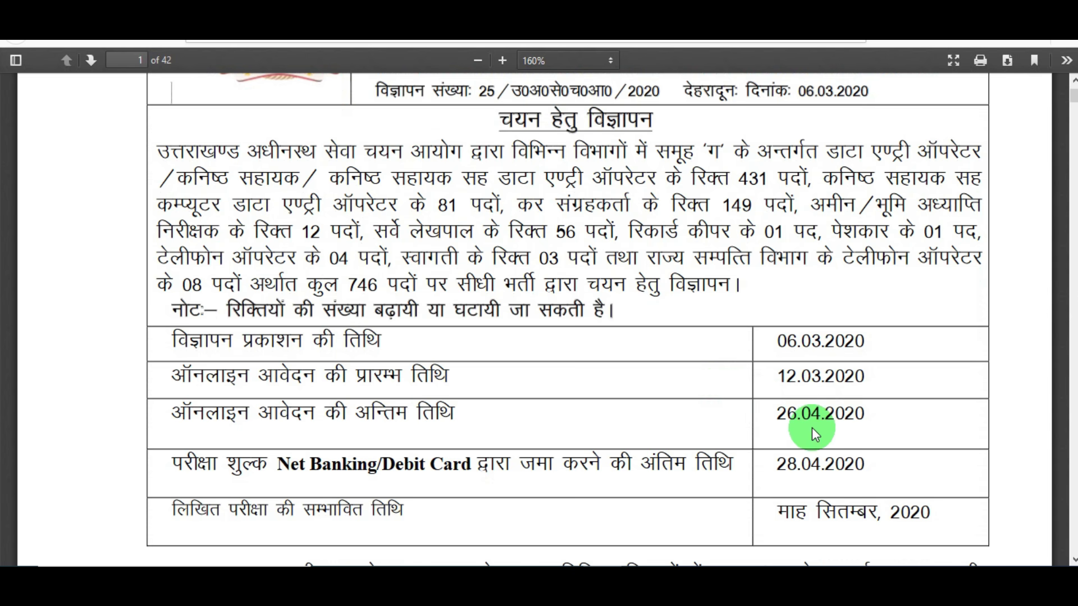
{"action": "scroll", "coordinate": [724, 433], "scroll_direction": "down", "scroll_amount": 6}
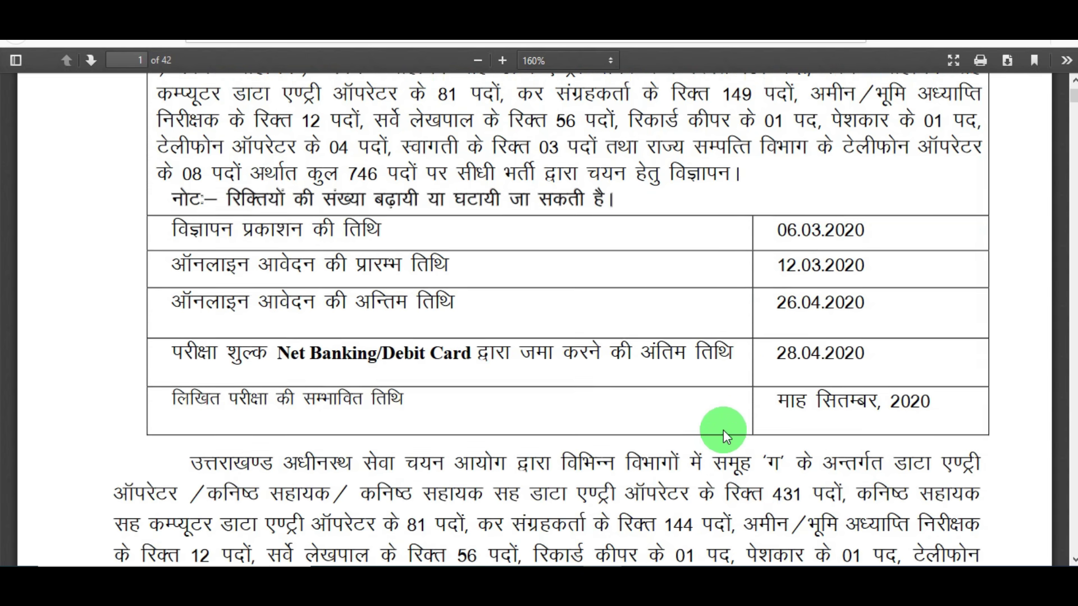
{"action": "scroll", "coordinate": [648, 422], "scroll_direction": "down", "scroll_amount": 12}
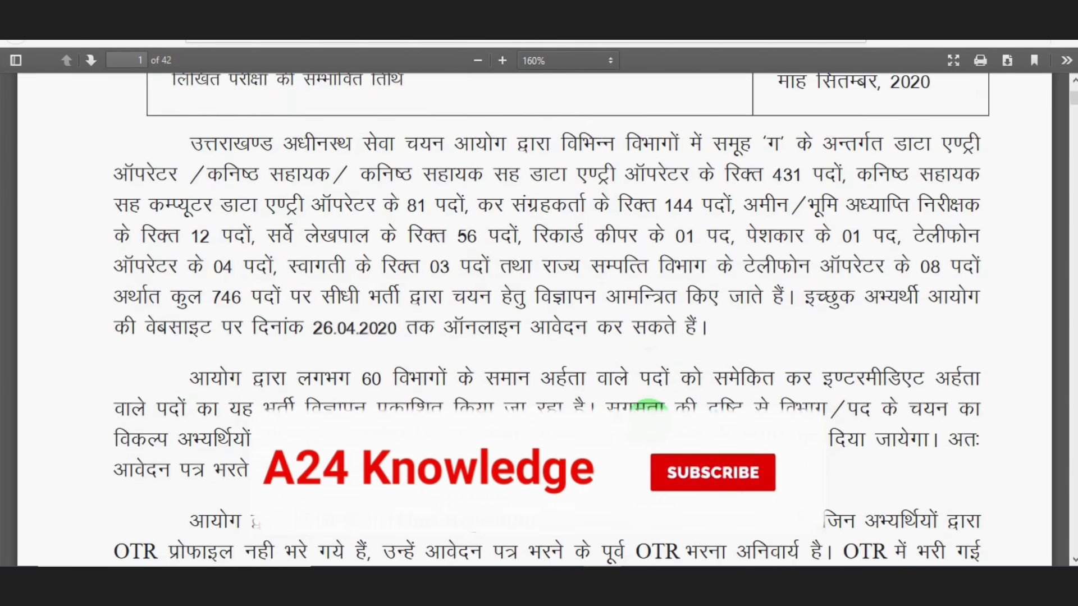
{"action": "scroll", "coordinate": [649, 410], "scroll_direction": "down", "scroll_amount": 4}
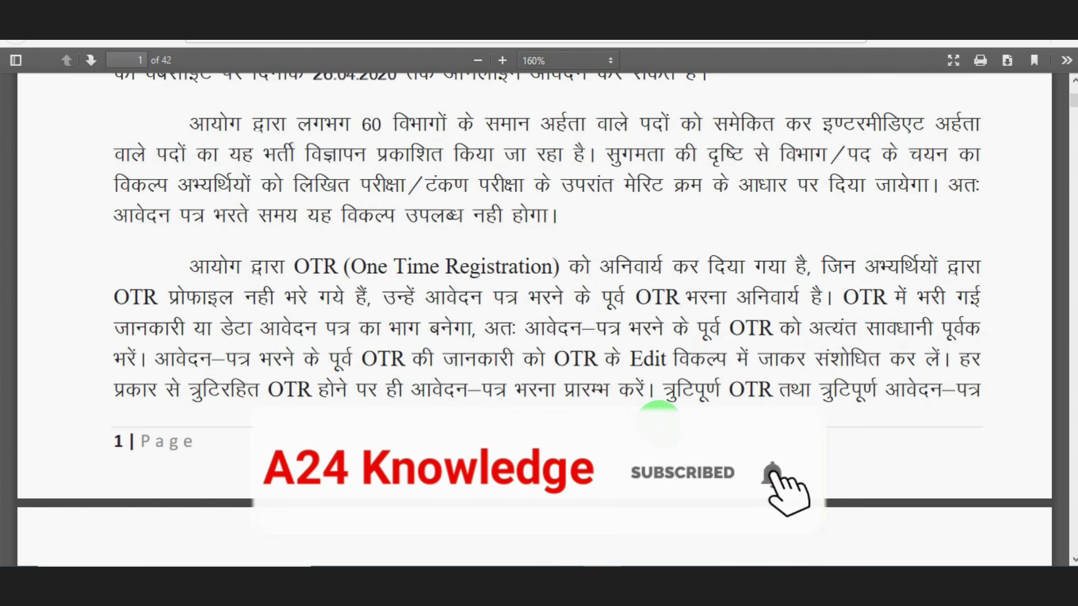
{"action": "left_click_drag", "start_coordinate": [294, 267], "coordinate": [525, 266]}
{"action": "left_click", "coordinate": [567, 274]}
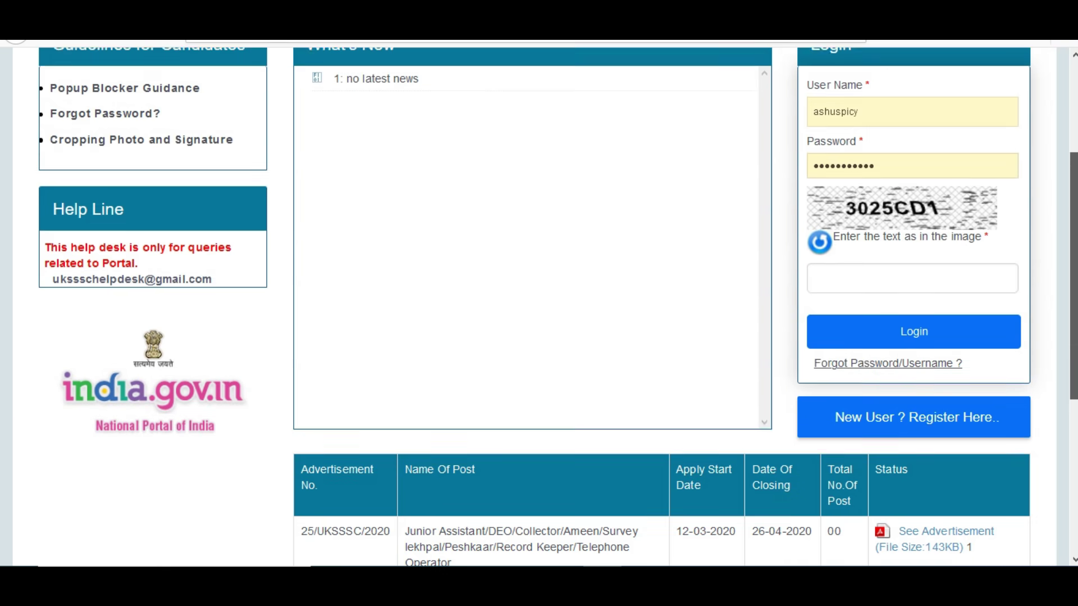
{"action": "scroll", "coordinate": [493, 340], "scroll_direction": "up", "scroll_amount": 3}
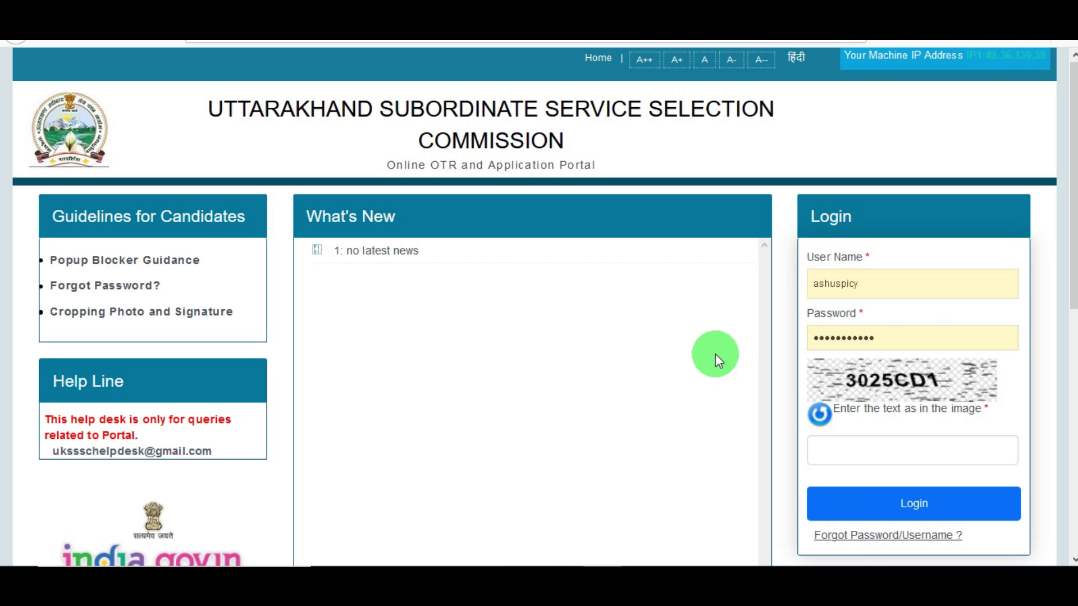
Follow 'New User ? Register Here..' from the bottom of the portal home page
{"action": "scroll", "coordinate": [539, 307], "scroll_direction": "down", "scroll_amount": 2}
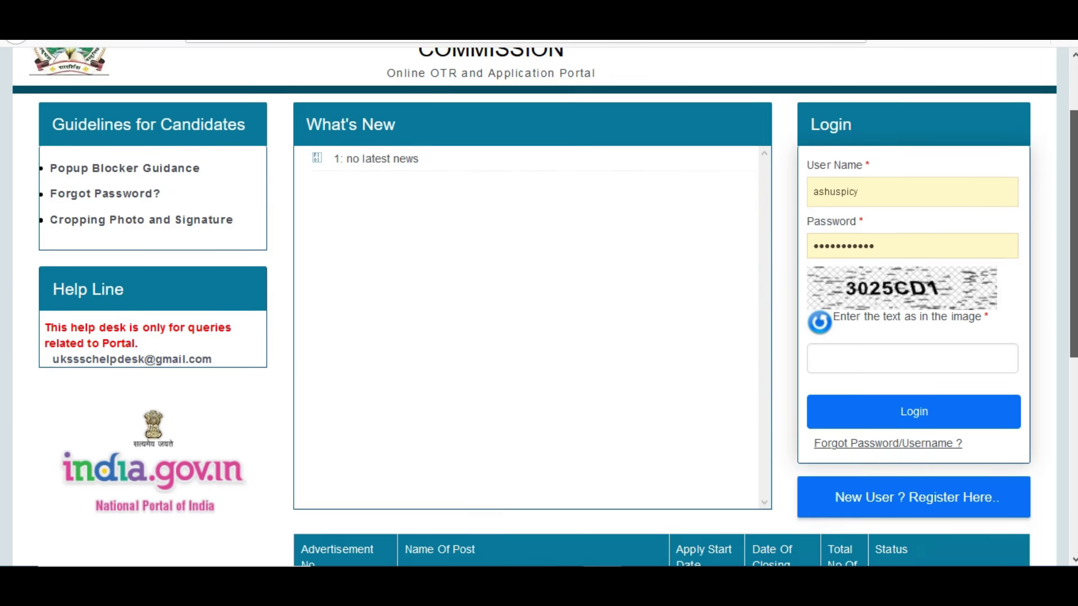
{"action": "left_click", "coordinate": [907, 478]}
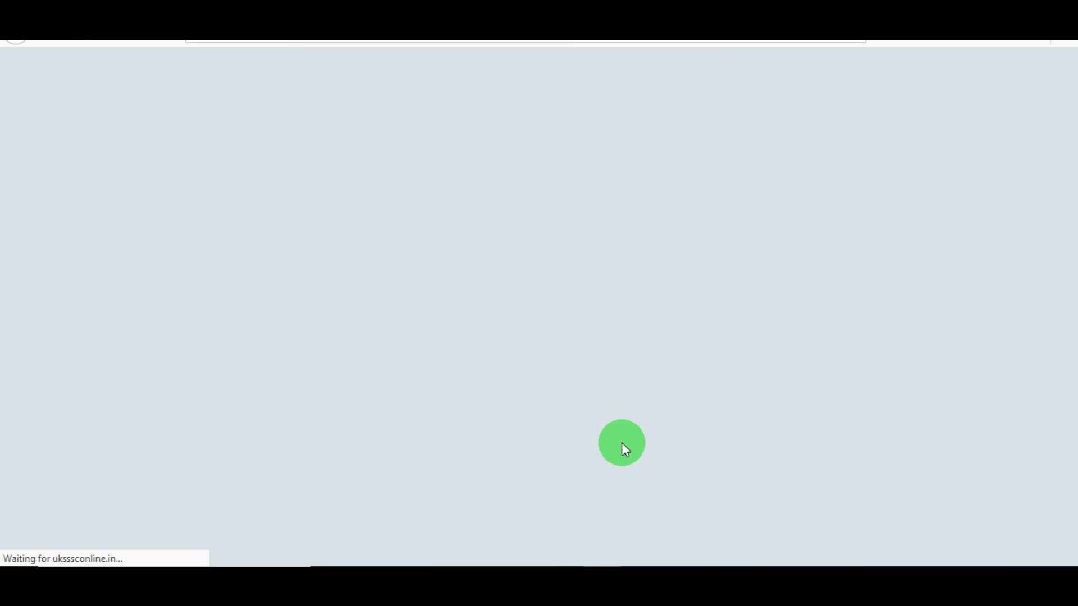
Fill in the user name, e-mail address, mobile number and captcha to request an OTP
{"action": "scroll", "coordinate": [373, 389], "scroll_direction": "down", "scroll_amount": 3}
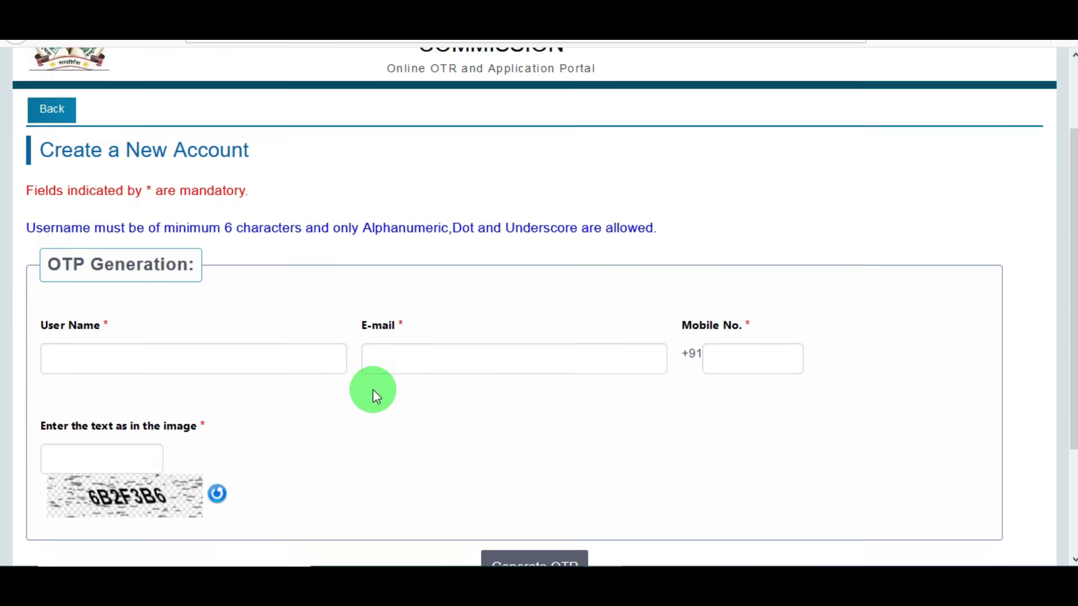
{"action": "left_click", "coordinate": [130, 269]}
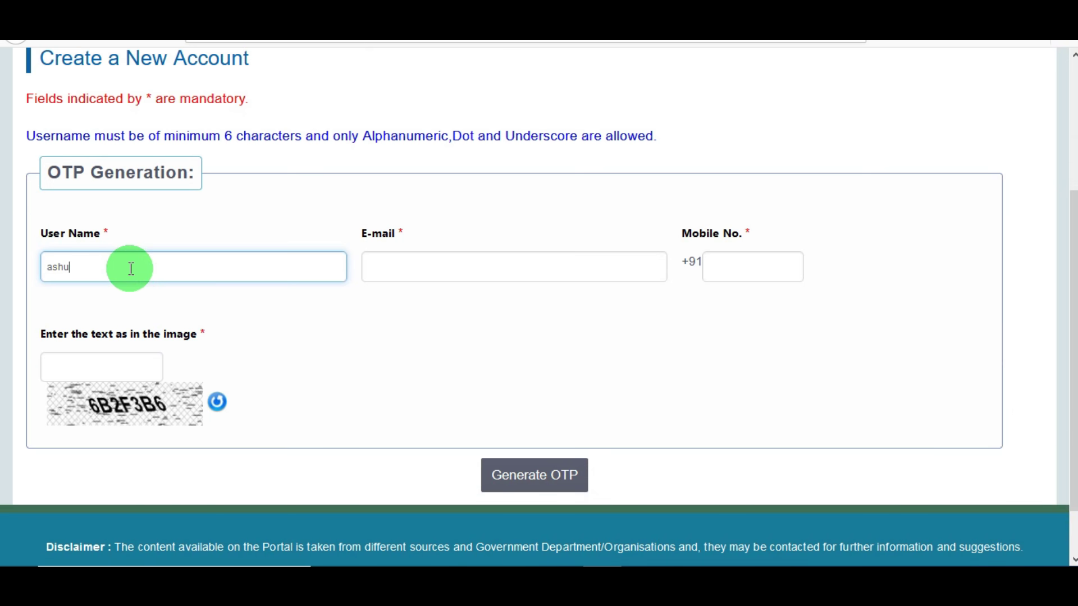
{"action": "left_click", "coordinate": [185, 229]}
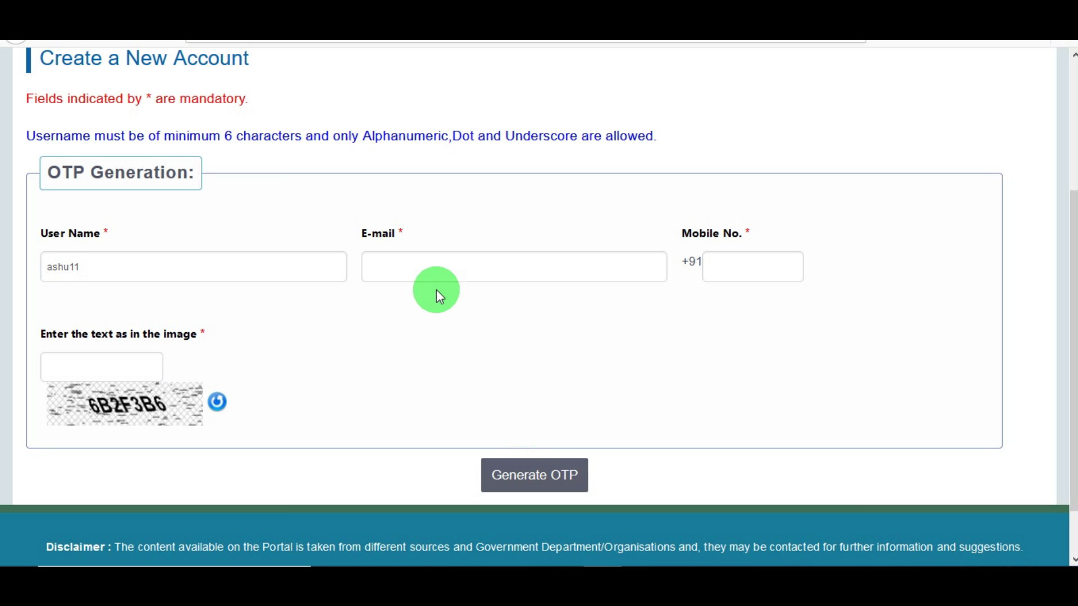
{"action": "left_click", "coordinate": [421, 274]}
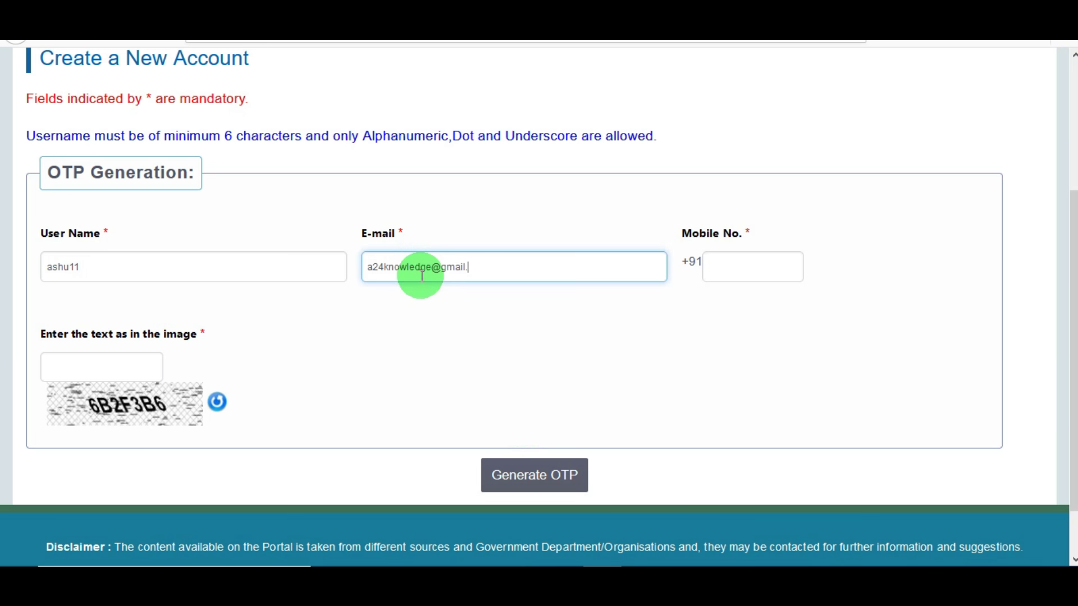
{"action": "left_click", "coordinate": [728, 268]}
{"action": "left_click", "coordinate": [96, 364]}
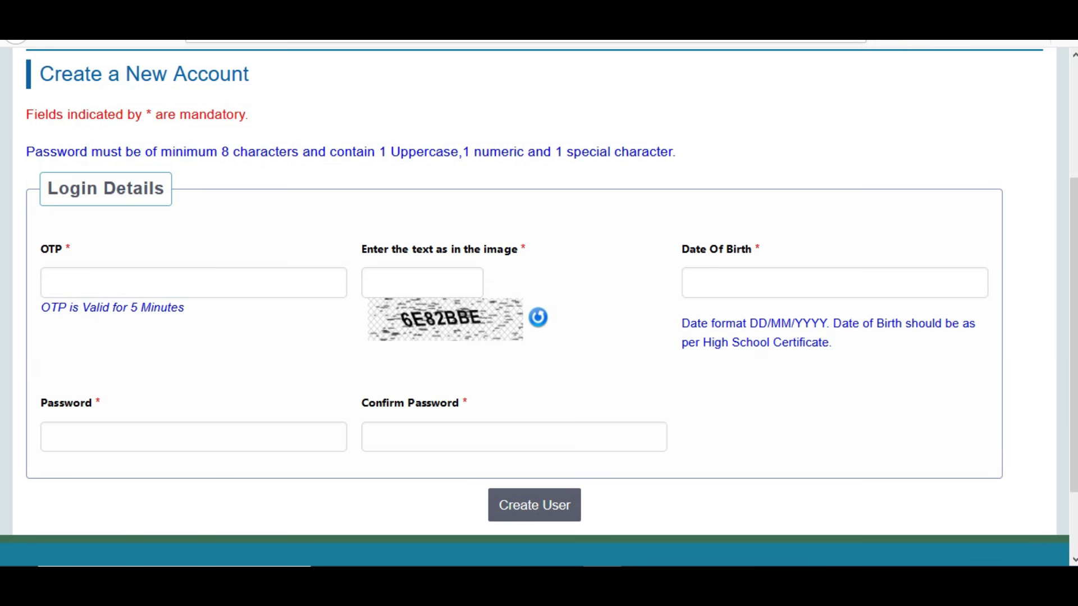
{"action": "left_click", "coordinate": [139, 286]}
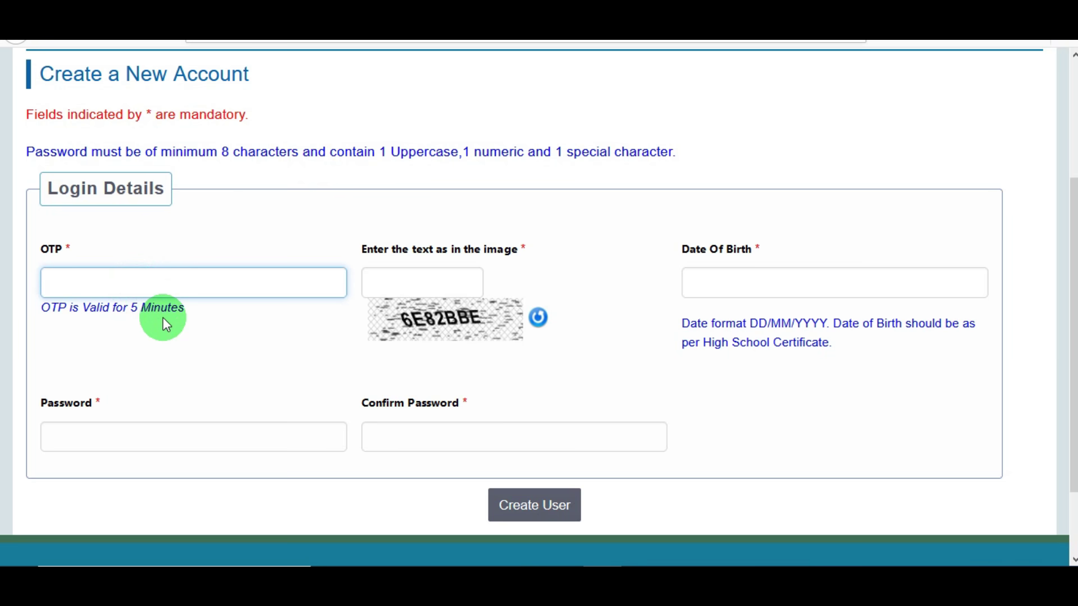
{"action": "left_click", "coordinate": [416, 282]}
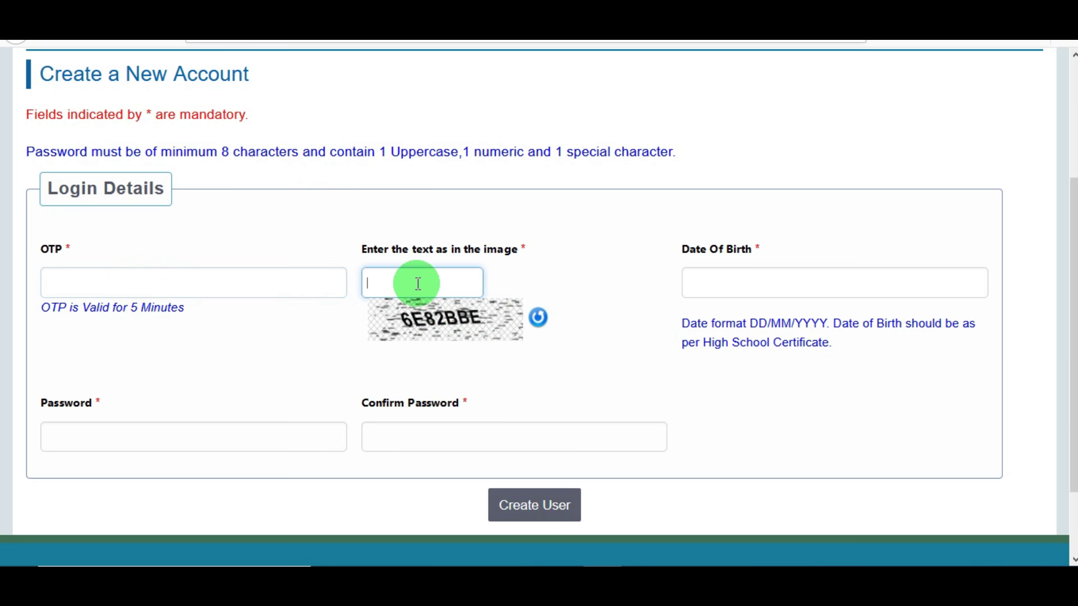
{"action": "left_click", "coordinate": [736, 290]}
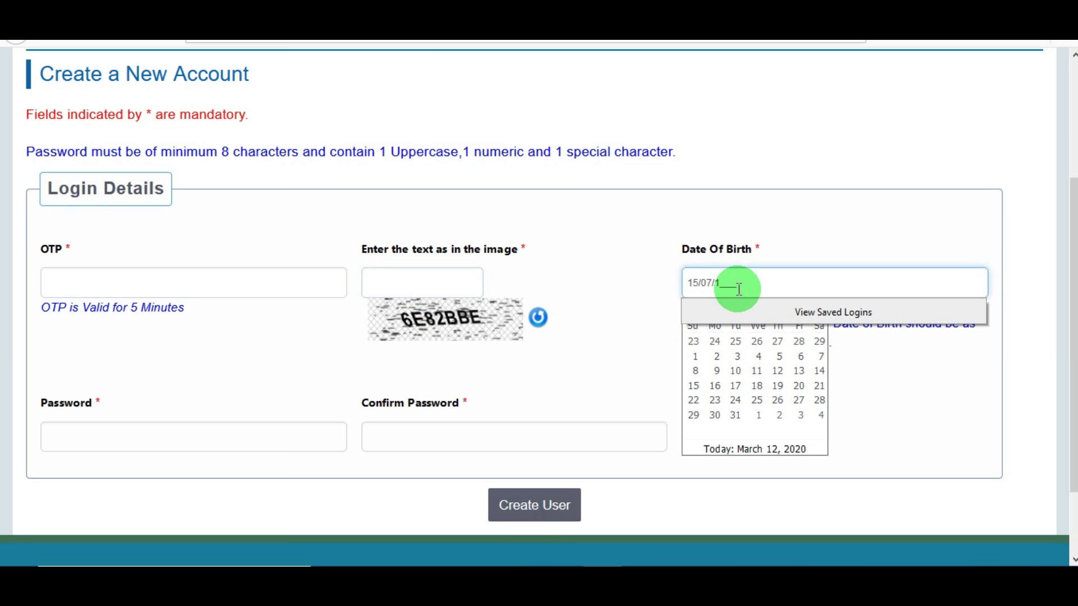
{"action": "left_click", "coordinate": [631, 289]}
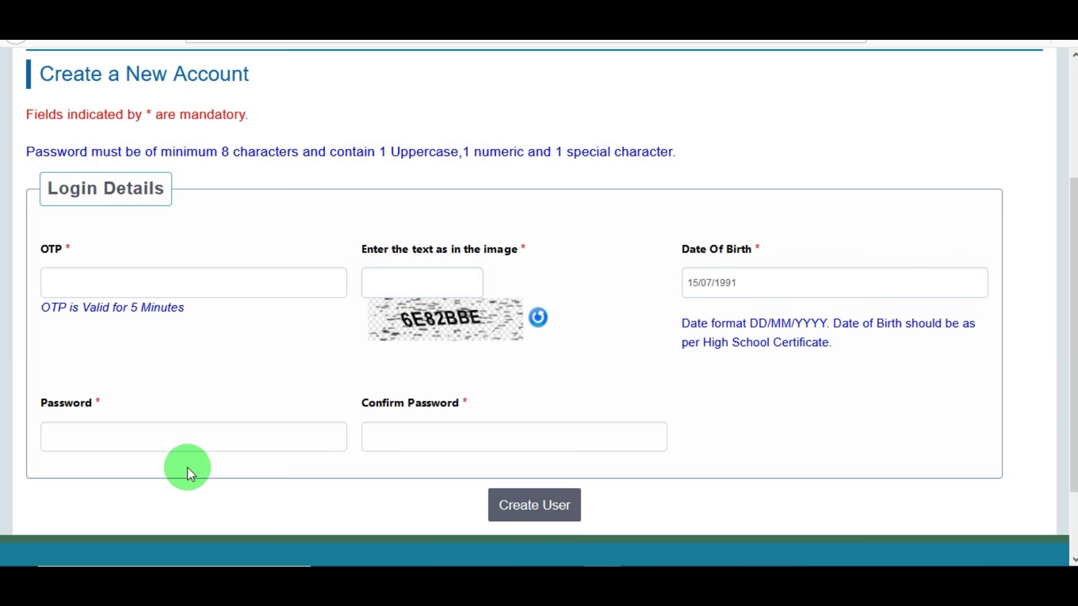
{"action": "left_click", "coordinate": [161, 440]}
{"action": "left_click", "coordinate": [193, 383]}
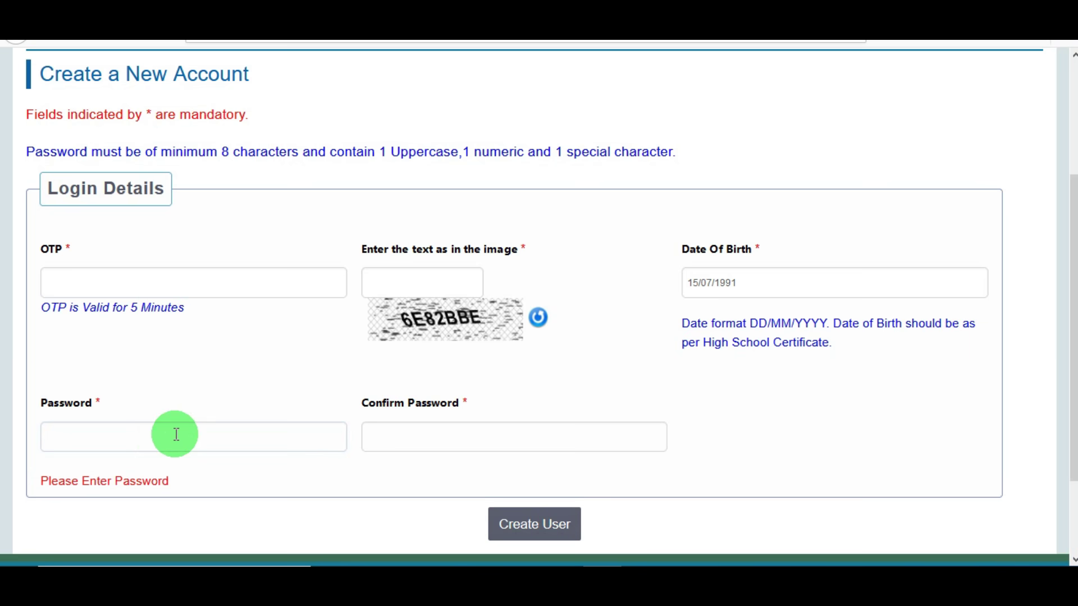
{"action": "mouse_move", "coordinate": [179, 432]}
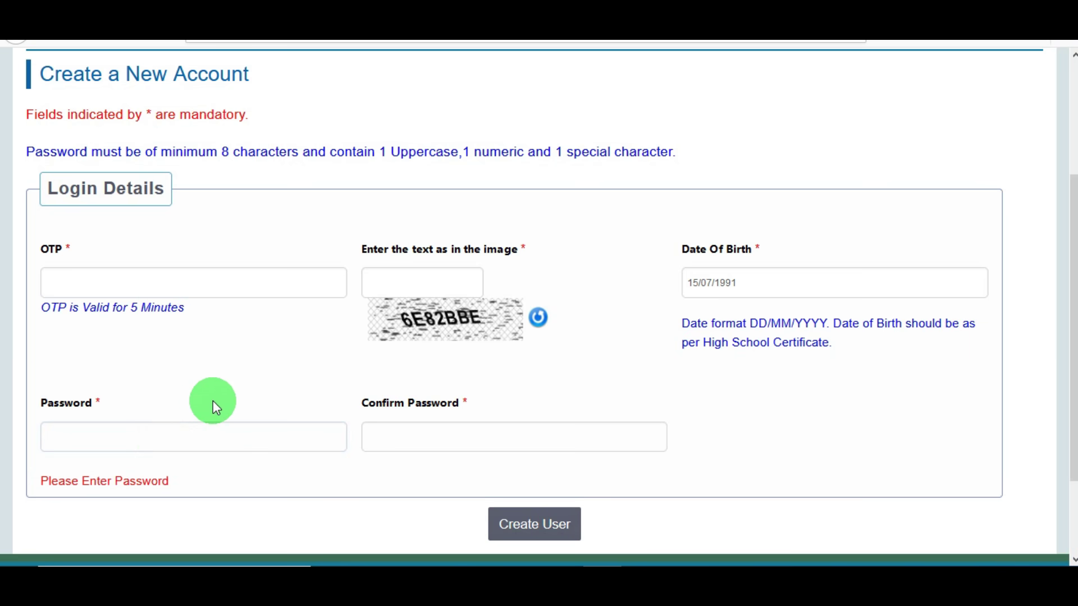
{"action": "key", "text": "alt+Tab"}
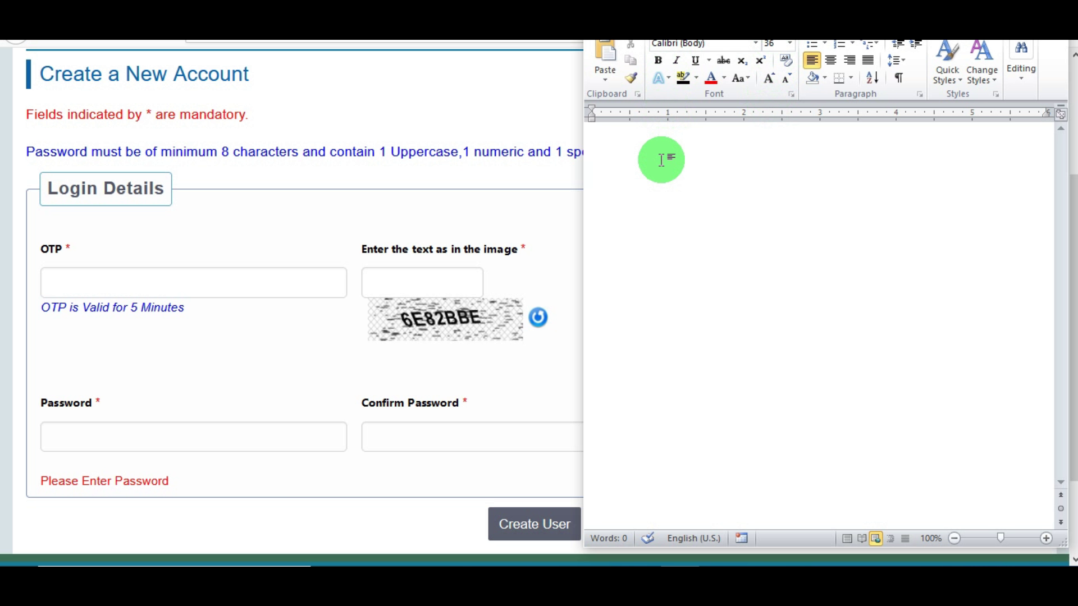
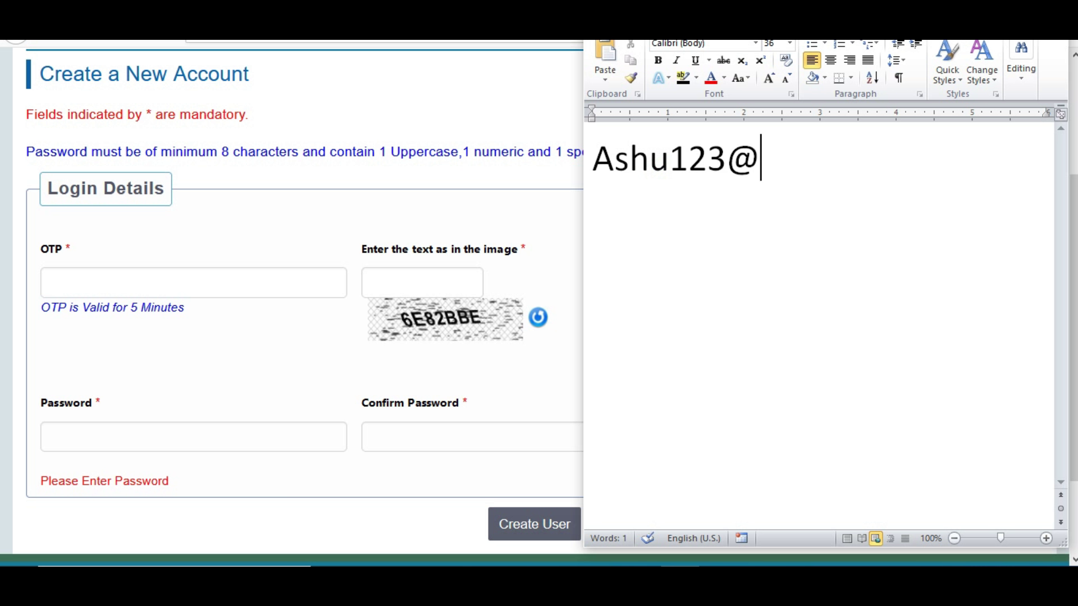
Draft a sample password in Word, fixing its special character, then close without saving
{"action": "left_click", "coordinate": [1064, 39]}
{"action": "left_click", "coordinate": [552, 302]}
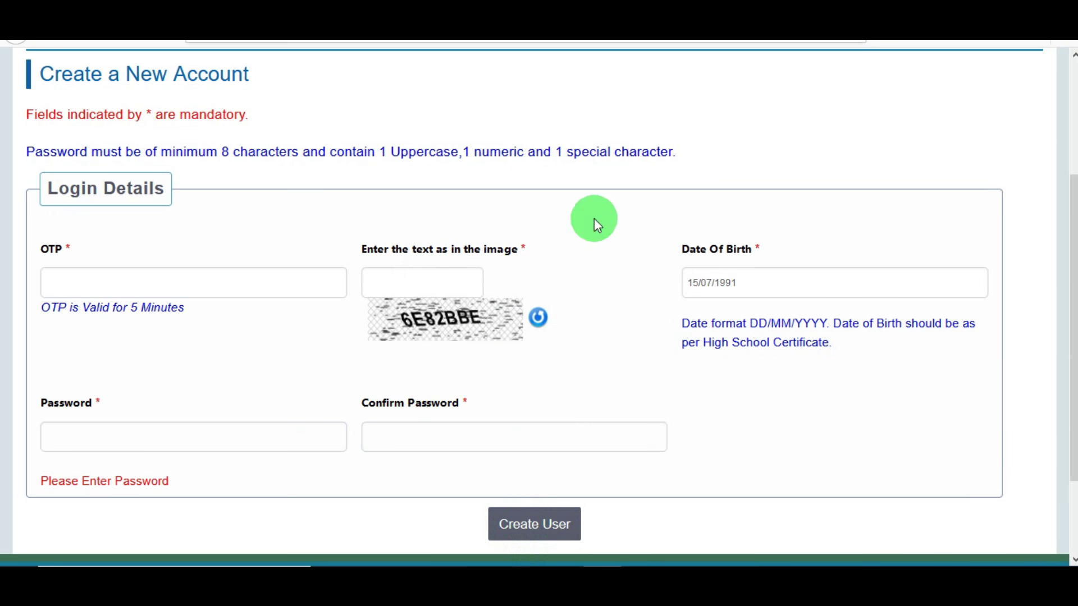
Reload the portal login page, fill in the captcha and sign in to the candidate account
{"action": "left_click", "coordinate": [347, 43]}
{"action": "key", "text": "Return"}
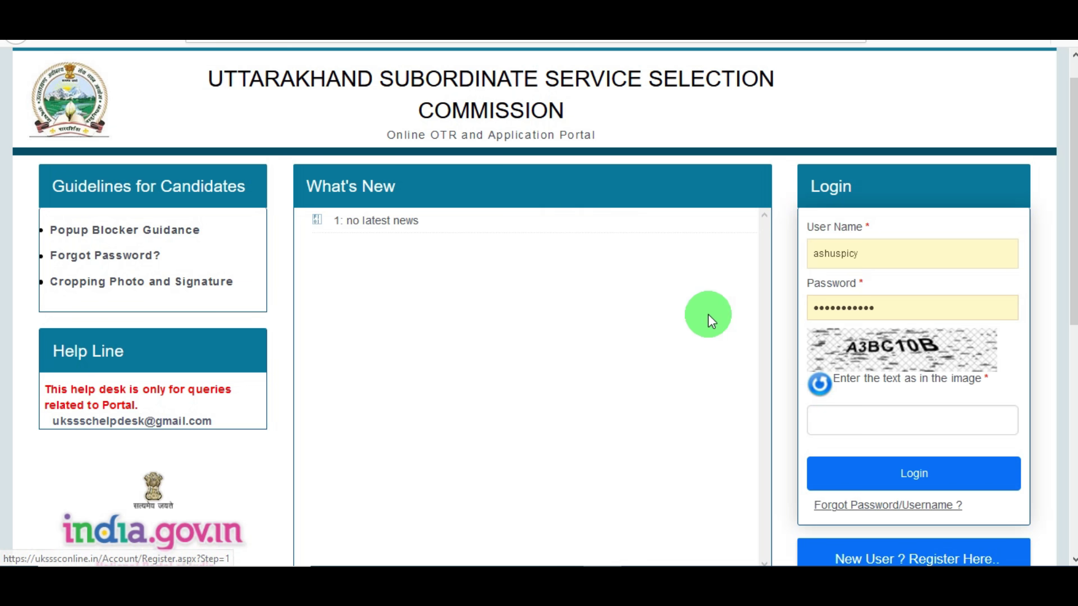
{"action": "left_click", "coordinate": [870, 415]}
{"action": "type", "text": "A3BC10B"}
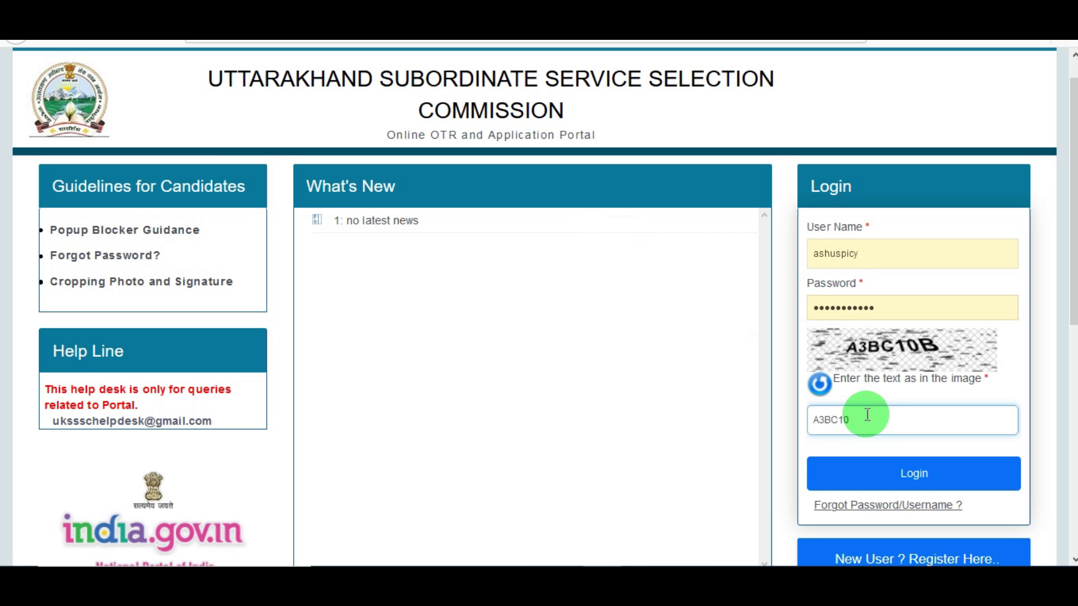
{"action": "left_click", "coordinate": [899, 476]}
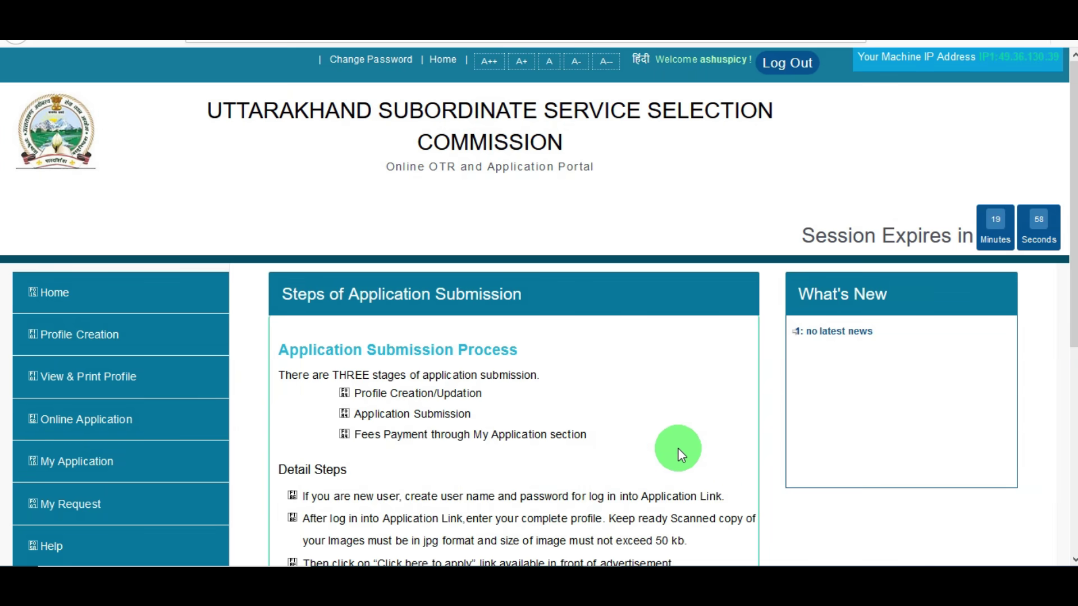
{"action": "left_click_drag", "start_coordinate": [1074, 224], "coordinate": [1073, 282]}
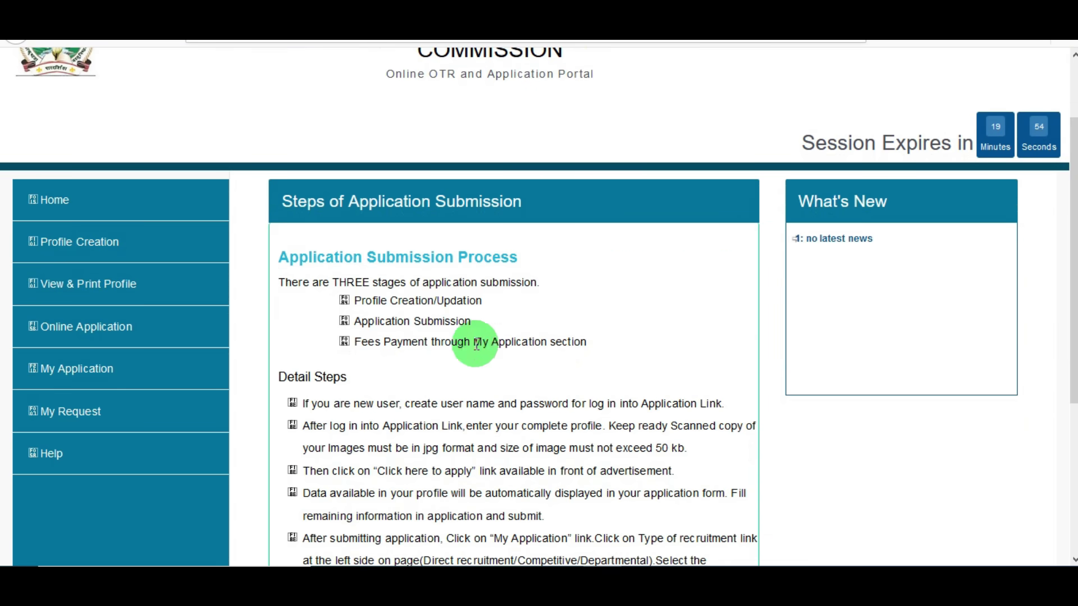
{"action": "left_click_drag", "start_coordinate": [372, 301], "coordinate": [428, 322]}
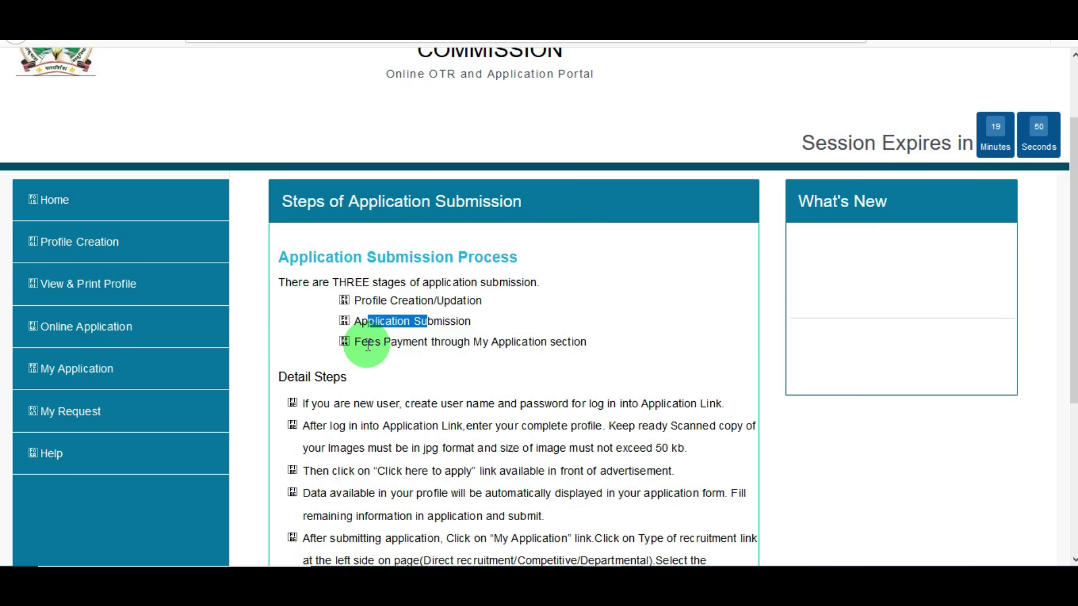
{"action": "left_click_drag", "start_coordinate": [370, 345], "coordinate": [413, 339]}
{"action": "left_click", "coordinate": [432, 363]}
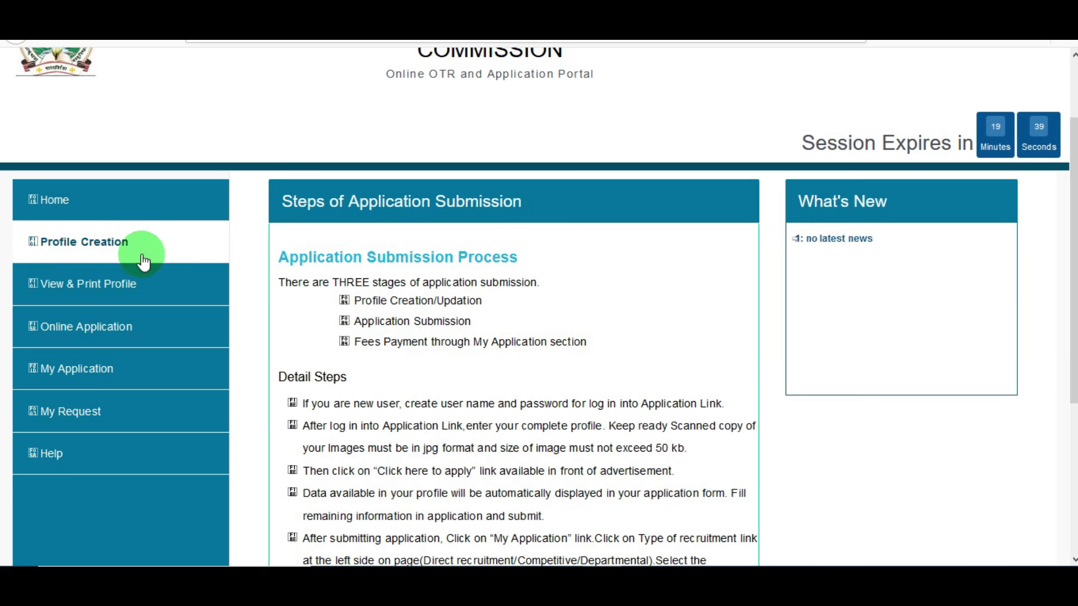
Open Profile Creation and answer No to holding an Aadhaar card
{"action": "left_click", "coordinate": [102, 251]}
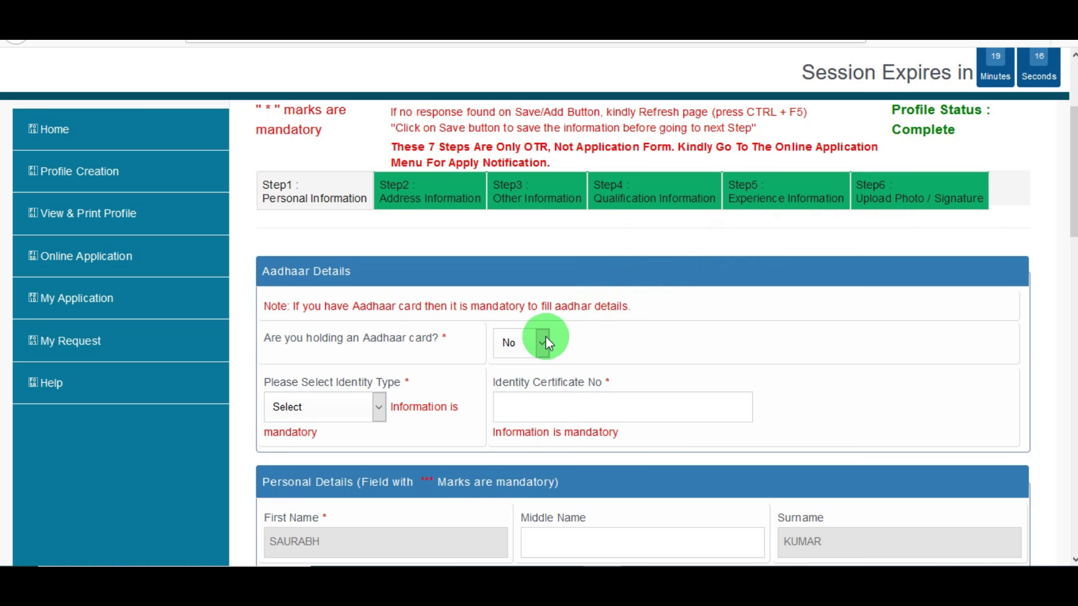
{"action": "left_click", "coordinate": [529, 348]}
{"action": "left_click", "coordinate": [515, 402]}
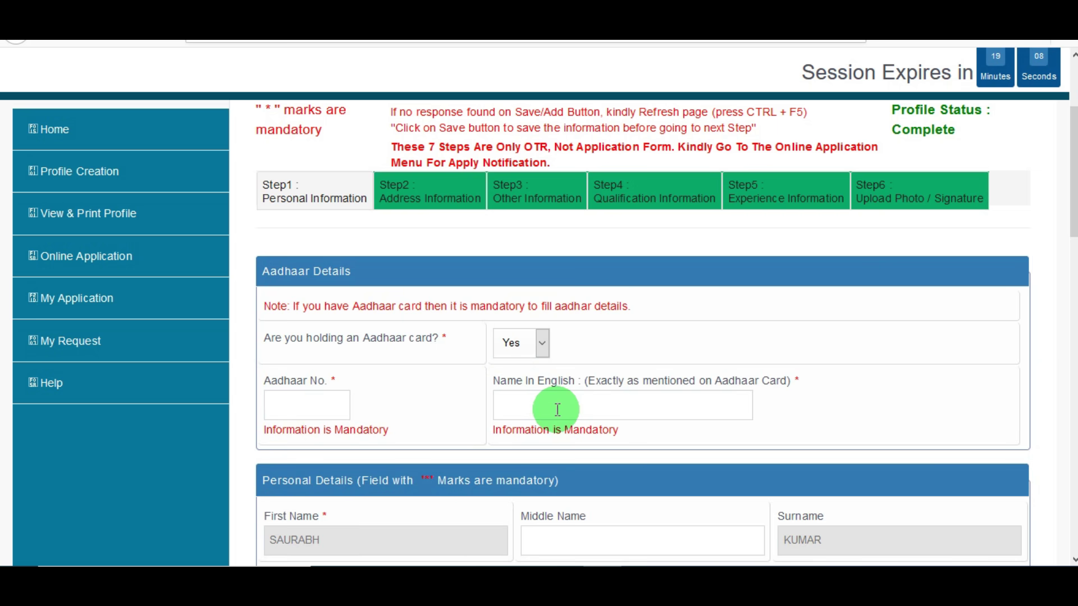
{"action": "left_click", "coordinate": [525, 355]}
{"action": "left_click", "coordinate": [517, 396]}
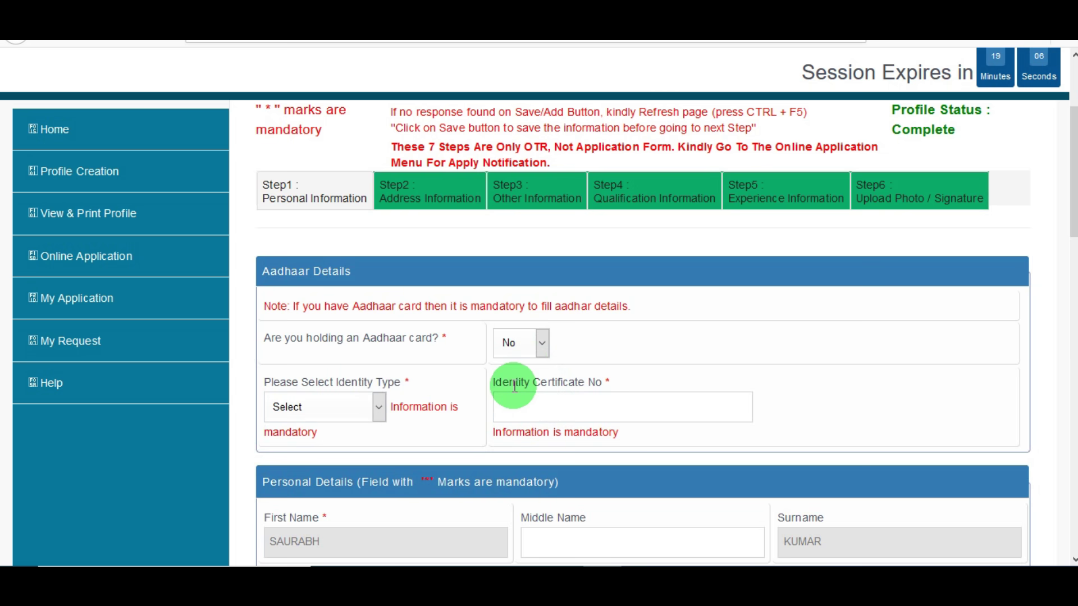
Settle on Voter ID Number as the identity type after briefly trying Passport Number
{"action": "left_click", "coordinate": [377, 407]}
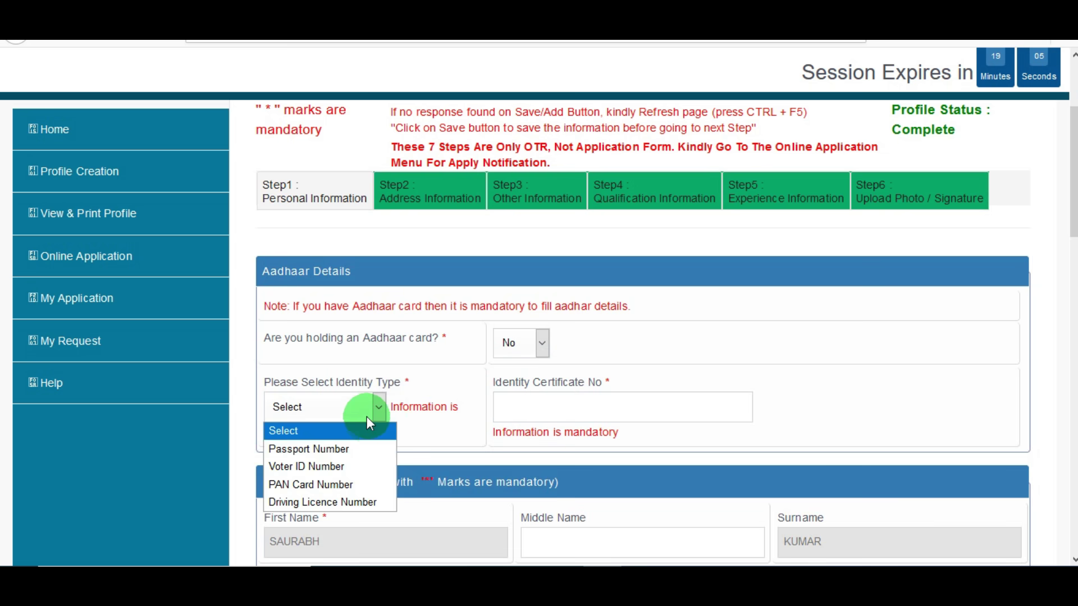
{"action": "left_click", "coordinate": [340, 471]}
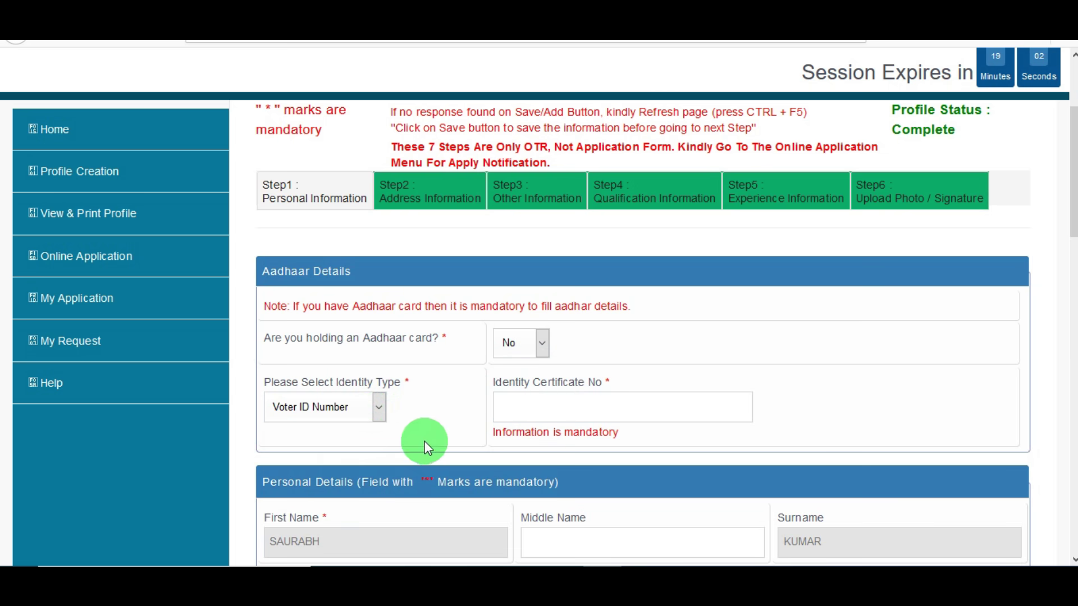
{"action": "left_click", "coordinate": [366, 410]}
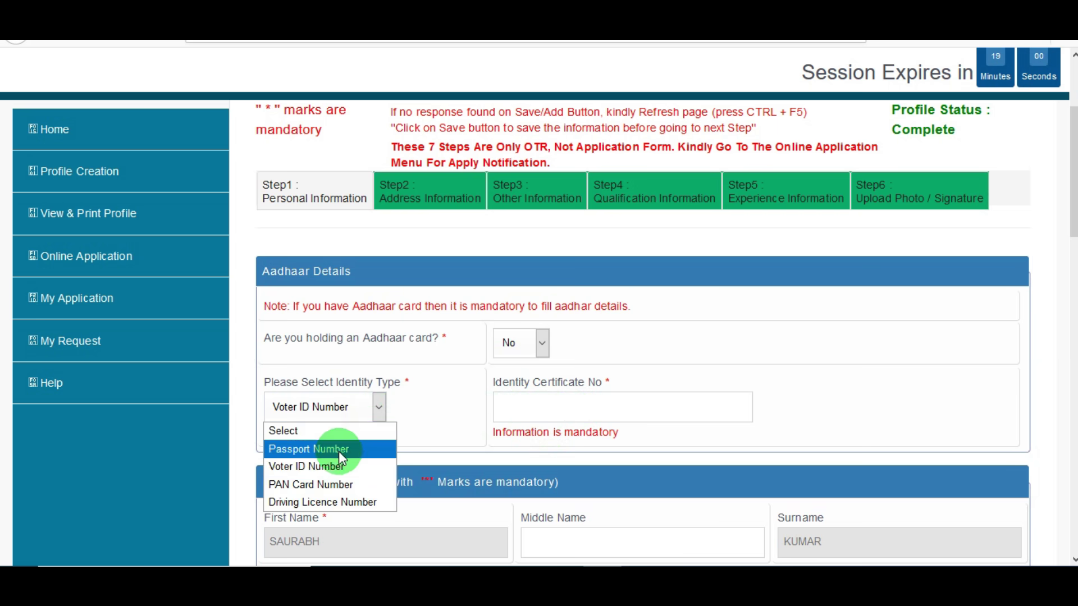
{"action": "left_click", "coordinate": [340, 448]}
{"action": "left_click", "coordinate": [366, 410]}
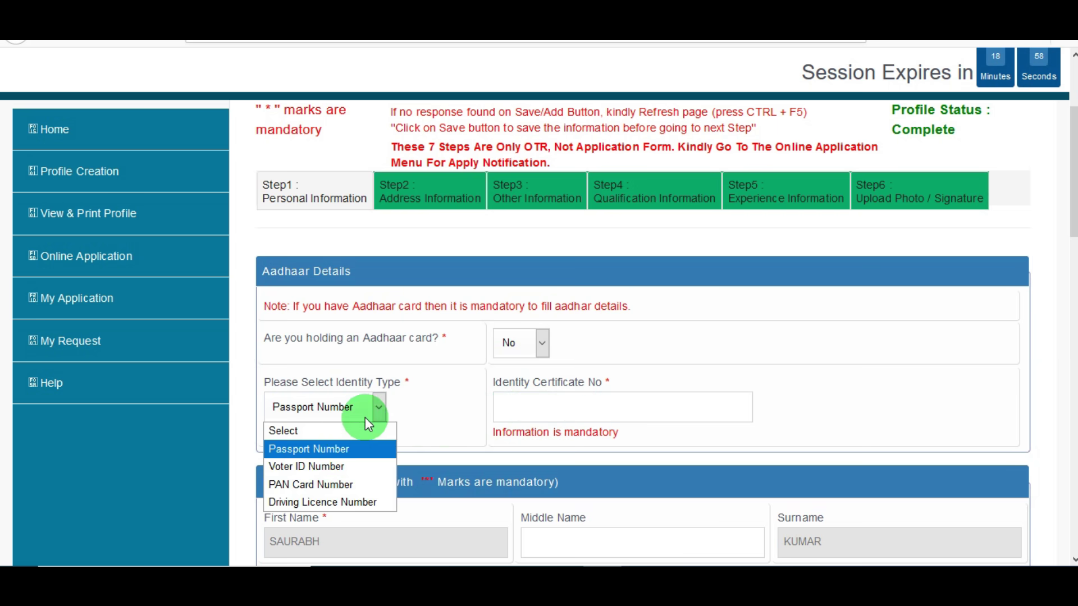
{"action": "left_click", "coordinate": [338, 464]}
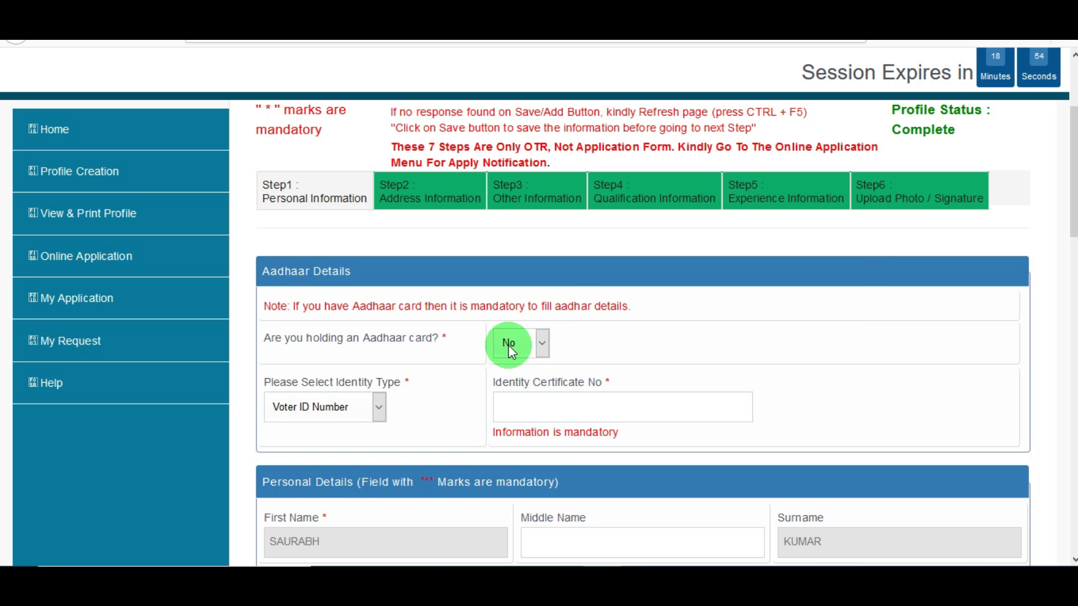
{"action": "left_click", "coordinate": [368, 410]}
{"action": "left_click", "coordinate": [429, 450]}
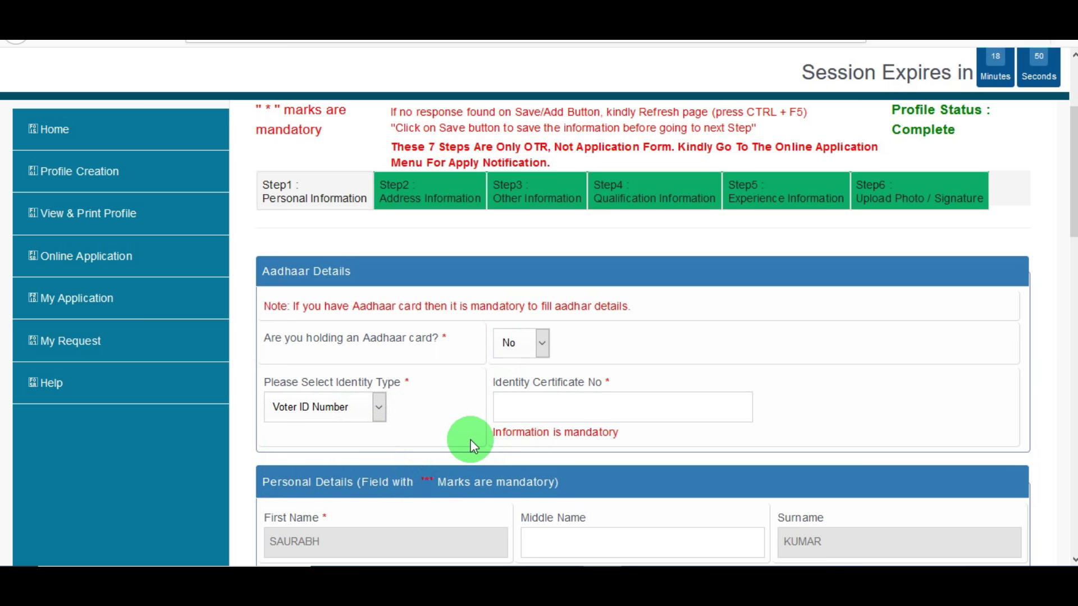
{"action": "scroll", "coordinate": [470, 440], "scroll_direction": "down", "scroll_amount": 15}
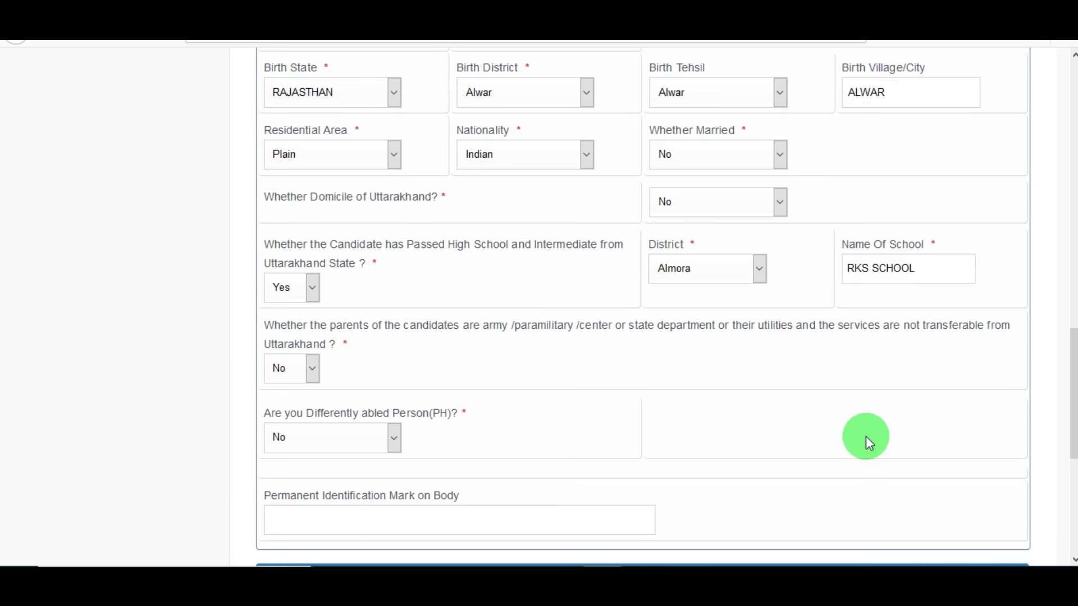
{"action": "left_click", "coordinate": [364, 110]}
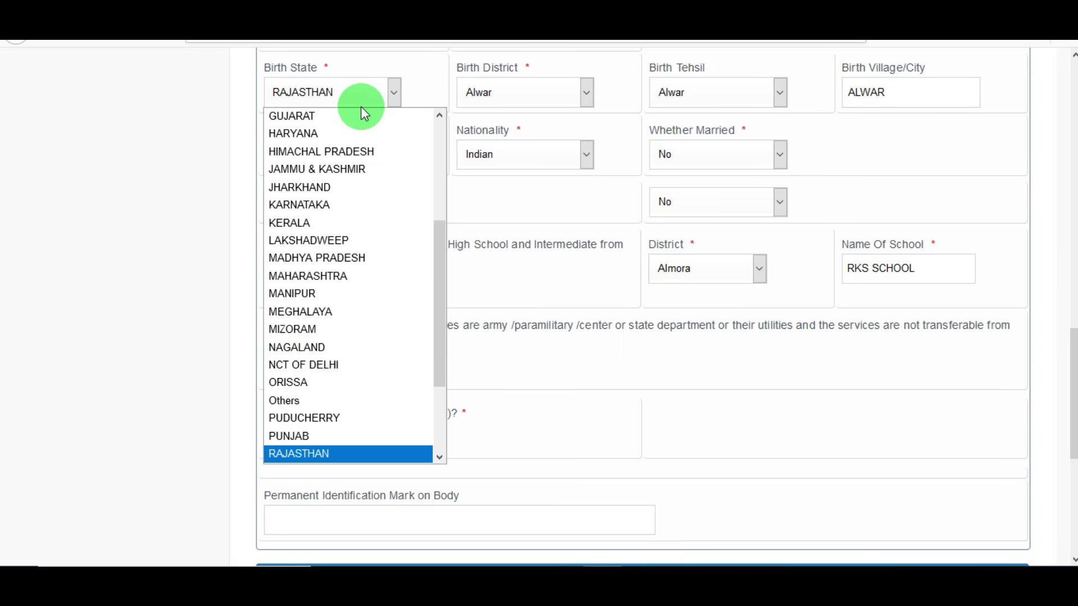
{"action": "left_click", "coordinate": [205, 149]}
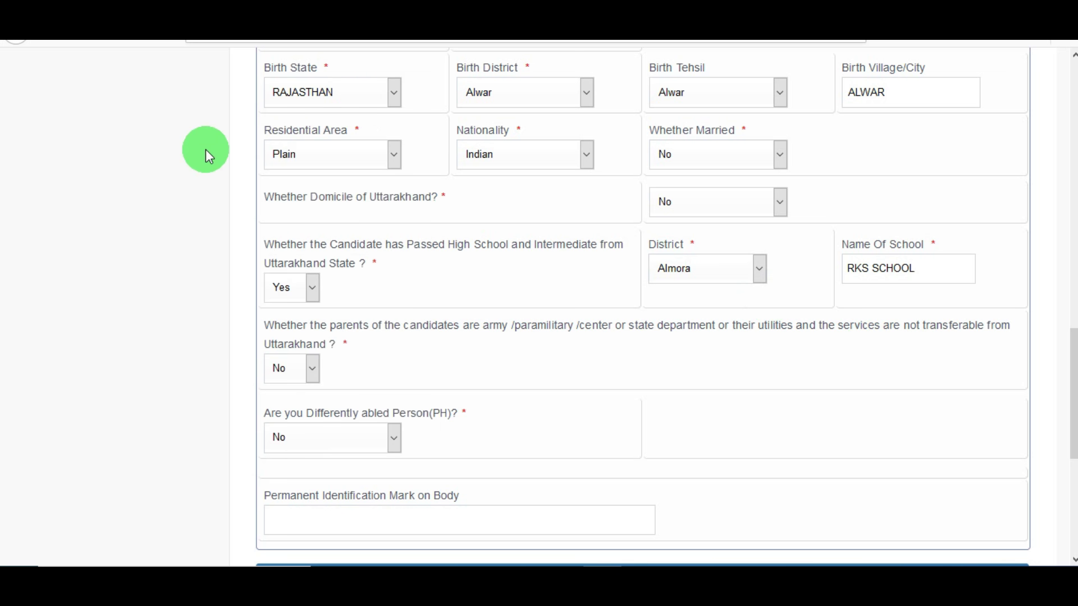
{"action": "left_click", "coordinate": [560, 103]}
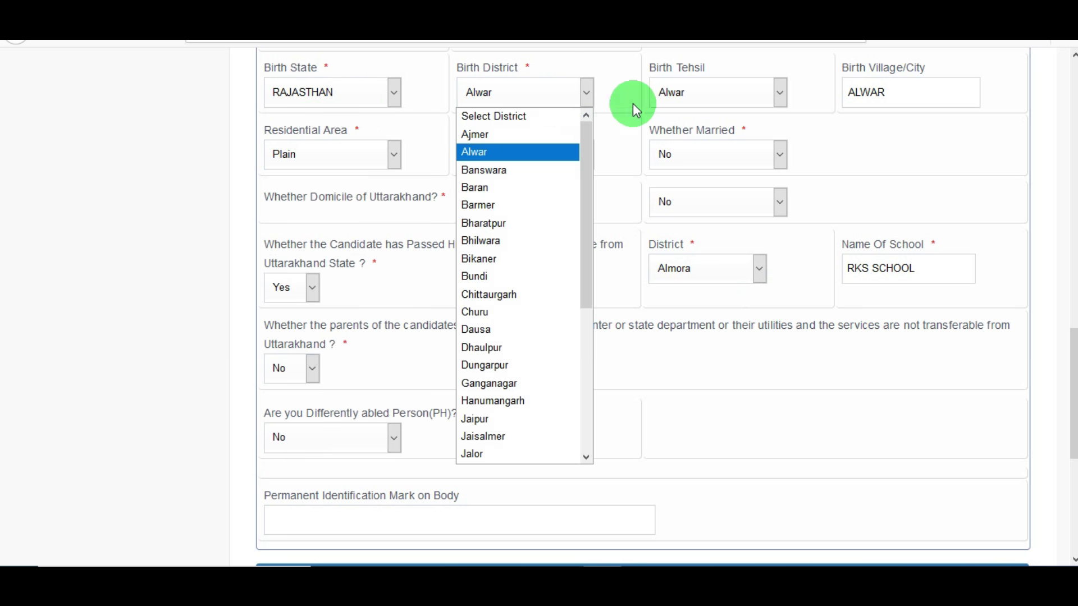
{"action": "left_click", "coordinate": [692, 101]}
{"action": "left_click", "coordinate": [703, 100]}
{"action": "left_click", "coordinate": [865, 100]}
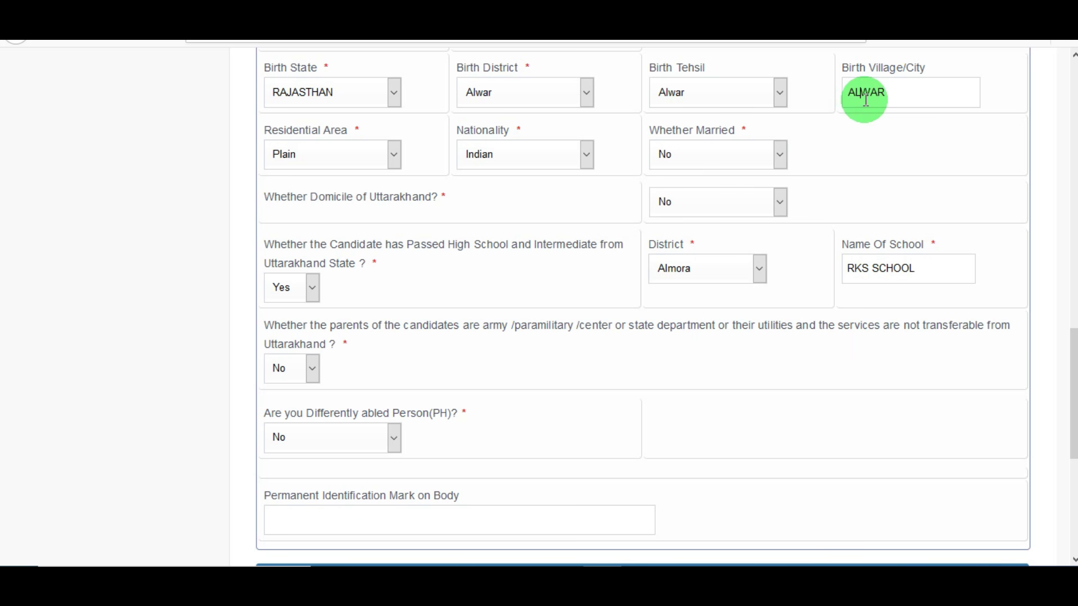
{"action": "left_click", "coordinate": [366, 166]}
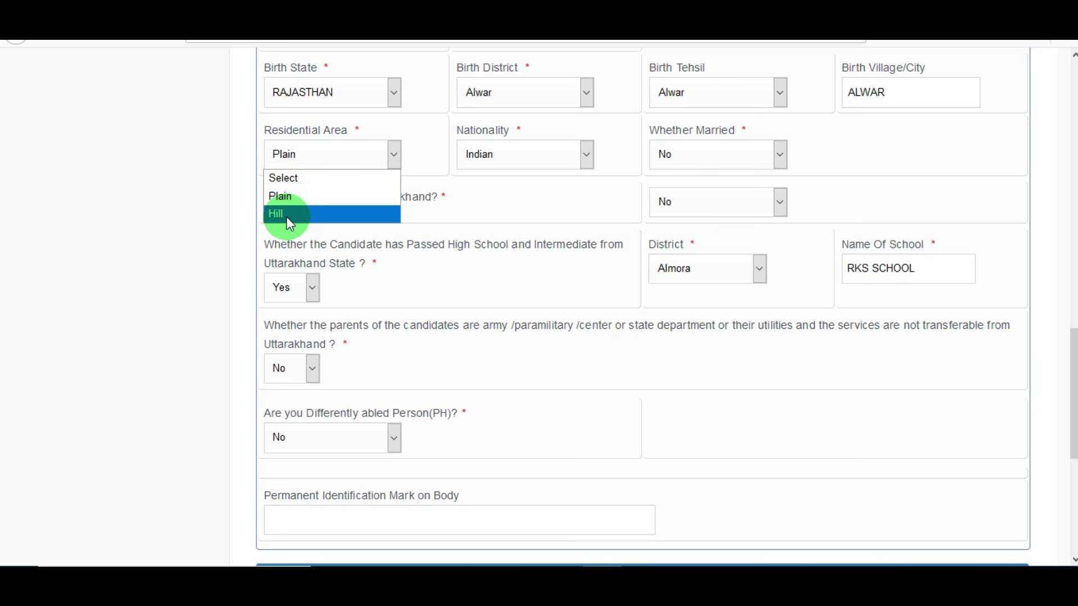
{"action": "left_click", "coordinate": [505, 197]}
{"action": "left_click", "coordinate": [515, 159]}
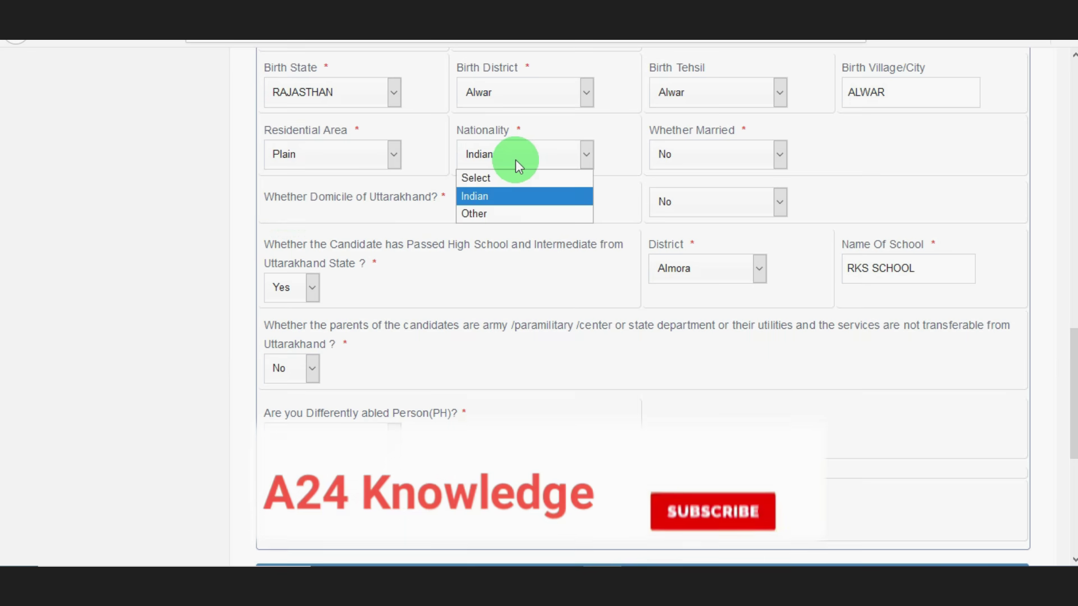
{"action": "left_click", "coordinate": [606, 204]}
{"action": "left_click", "coordinate": [689, 158]}
{"action": "left_click", "coordinate": [595, 200]}
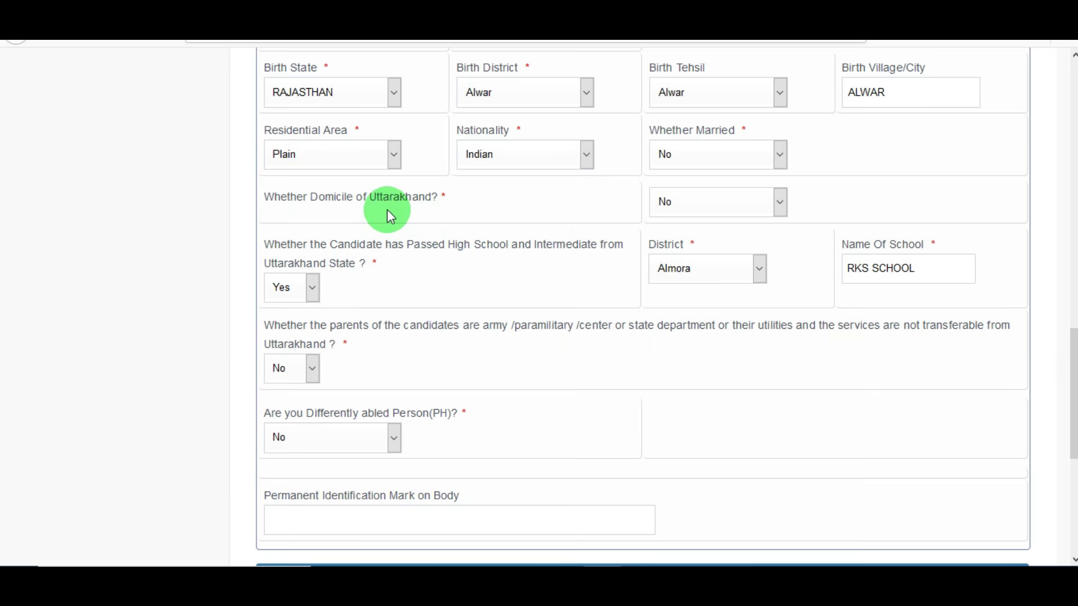
Try domicile Yes to view certificate number, district and issue date fields, then revert to No
{"action": "left_click", "coordinate": [731, 210]}
{"action": "left_click", "coordinate": [694, 259]}
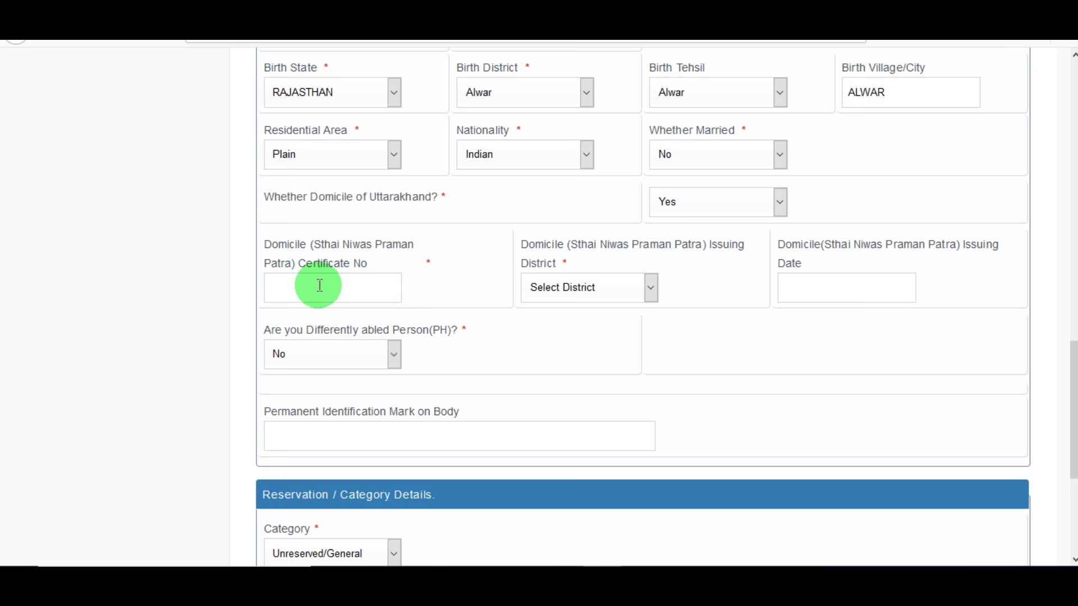
{"action": "left_click", "coordinate": [362, 294]}
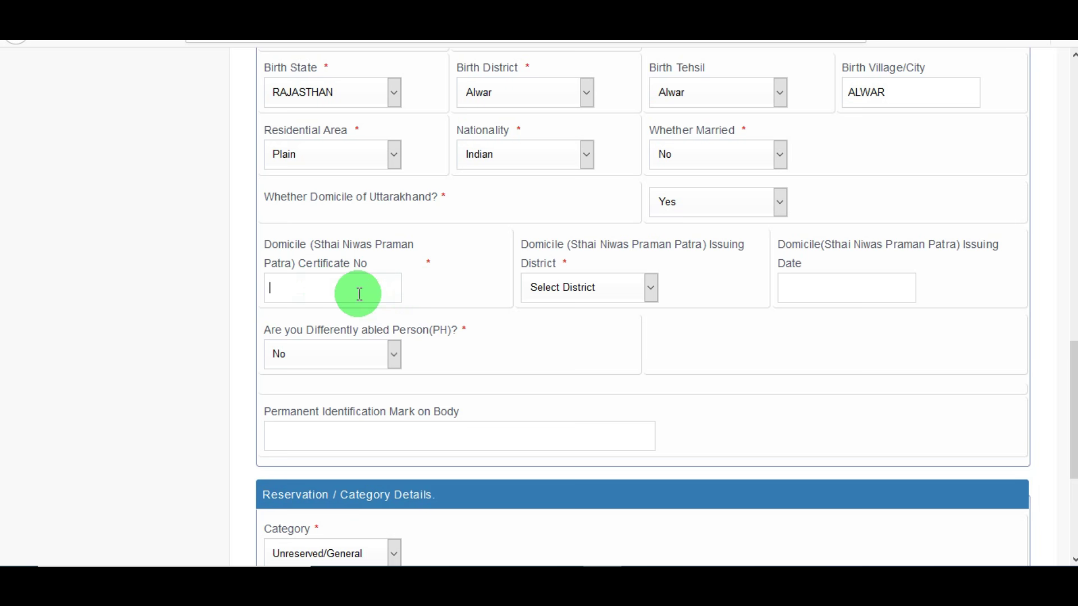
{"action": "left_click", "coordinate": [617, 287]}
{"action": "left_click", "coordinate": [803, 295]}
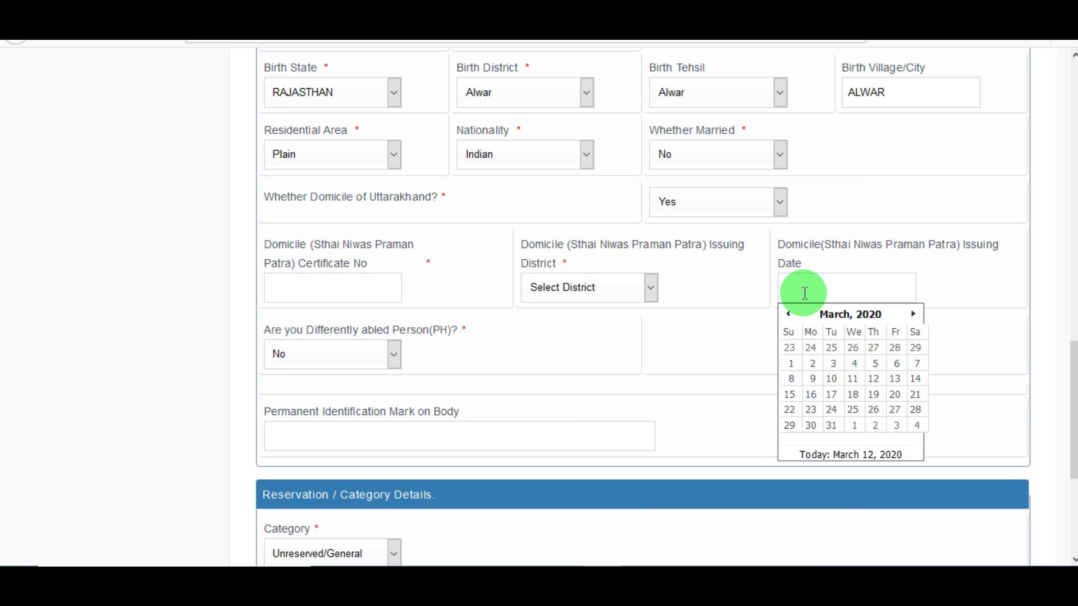
{"action": "left_click", "coordinate": [727, 281]}
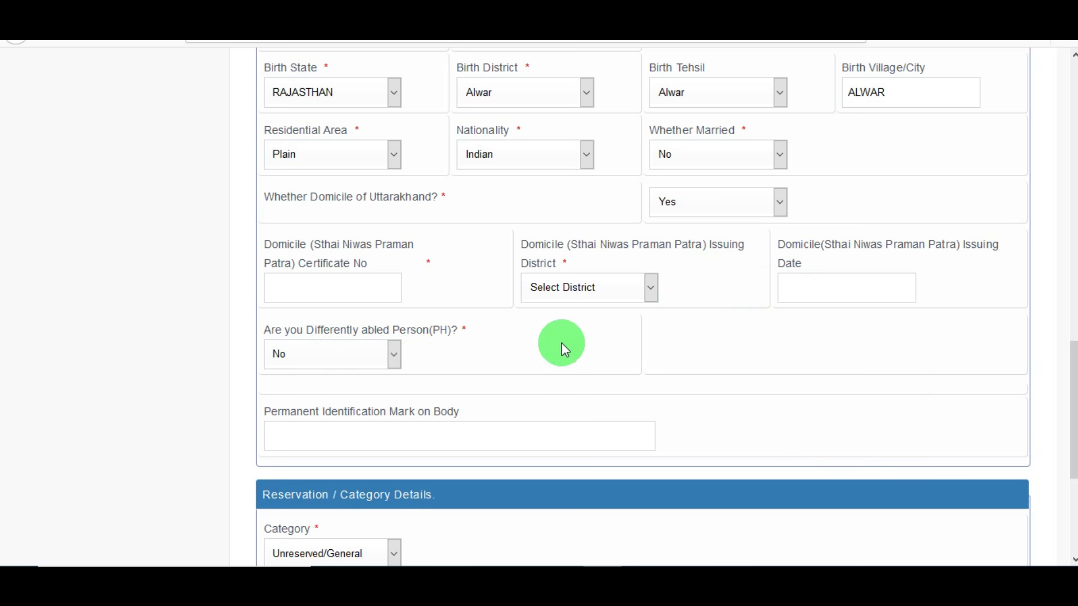
{"action": "left_click", "coordinate": [738, 213]}
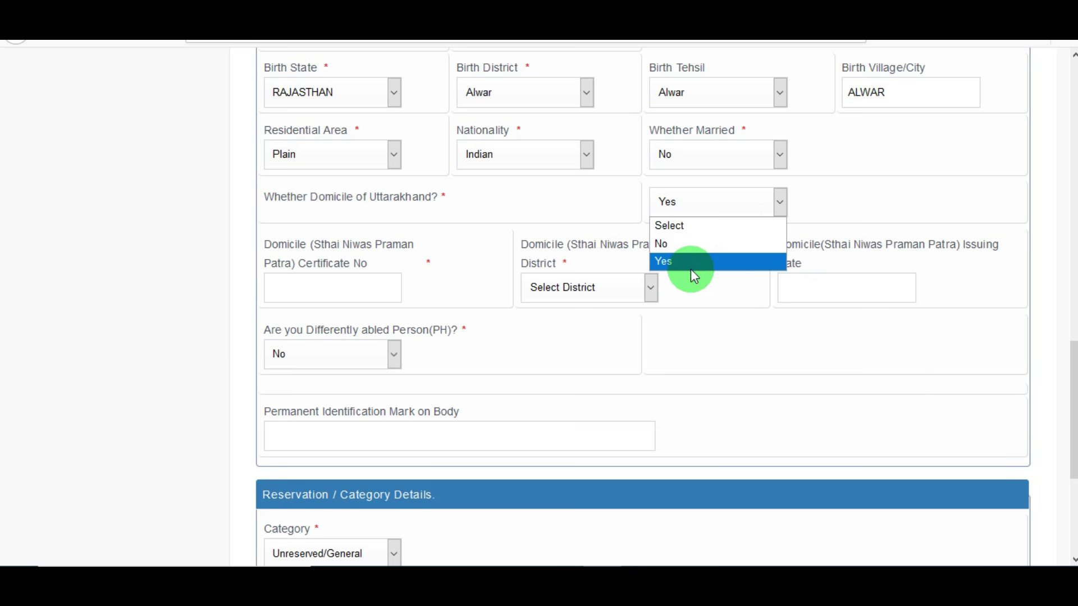
{"action": "left_click", "coordinate": [679, 245]}
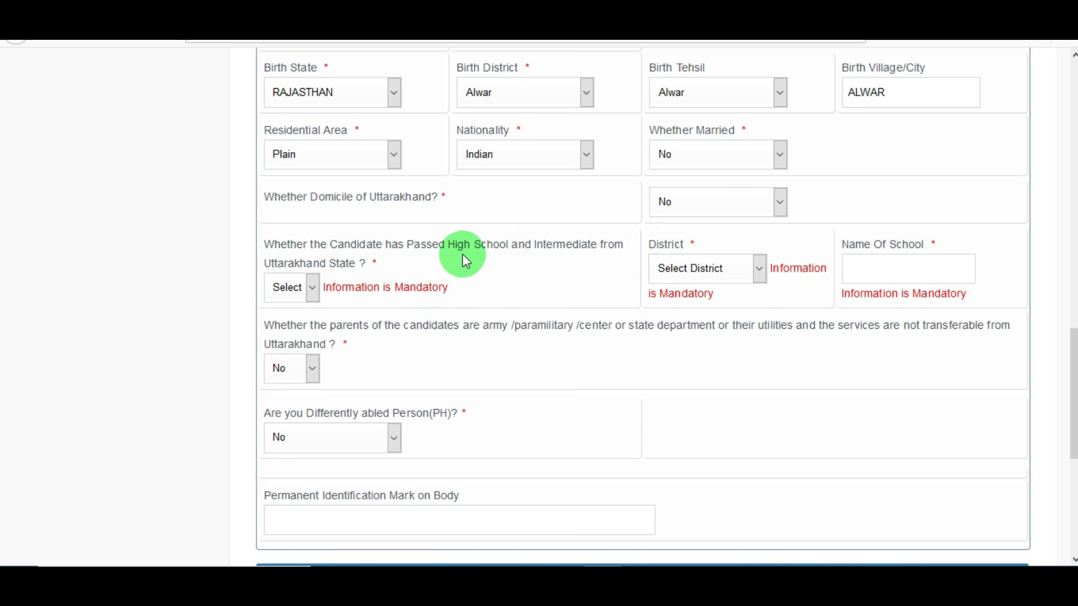
Answer Yes to passing High School and Intermediate in Uttarakhand, after briefly choosing No
{"action": "left_click", "coordinate": [310, 289]}
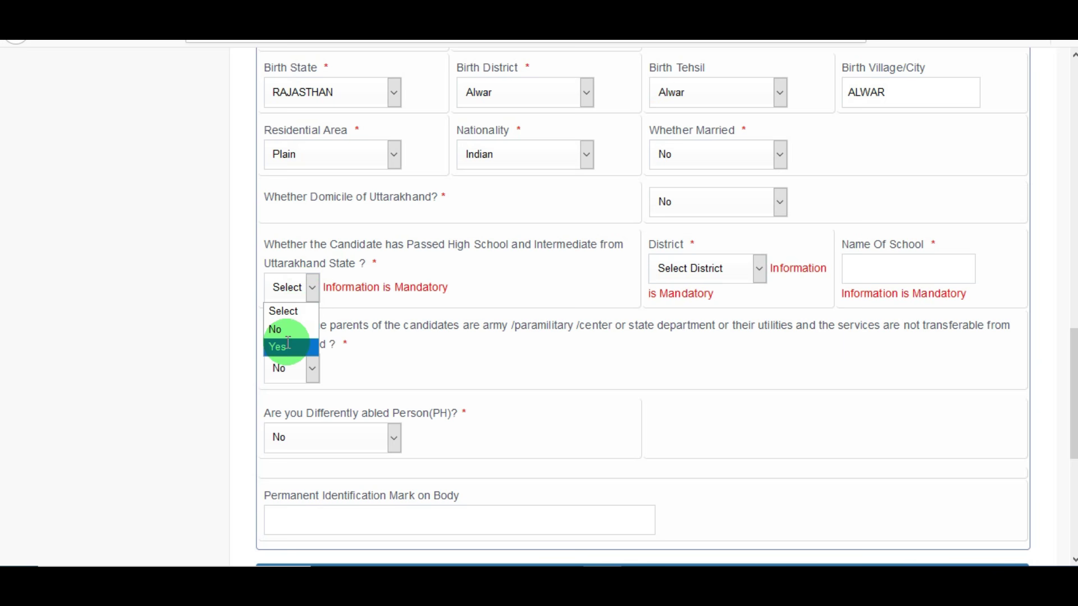
{"action": "left_click", "coordinate": [287, 344]}
{"action": "left_click", "coordinate": [296, 290]}
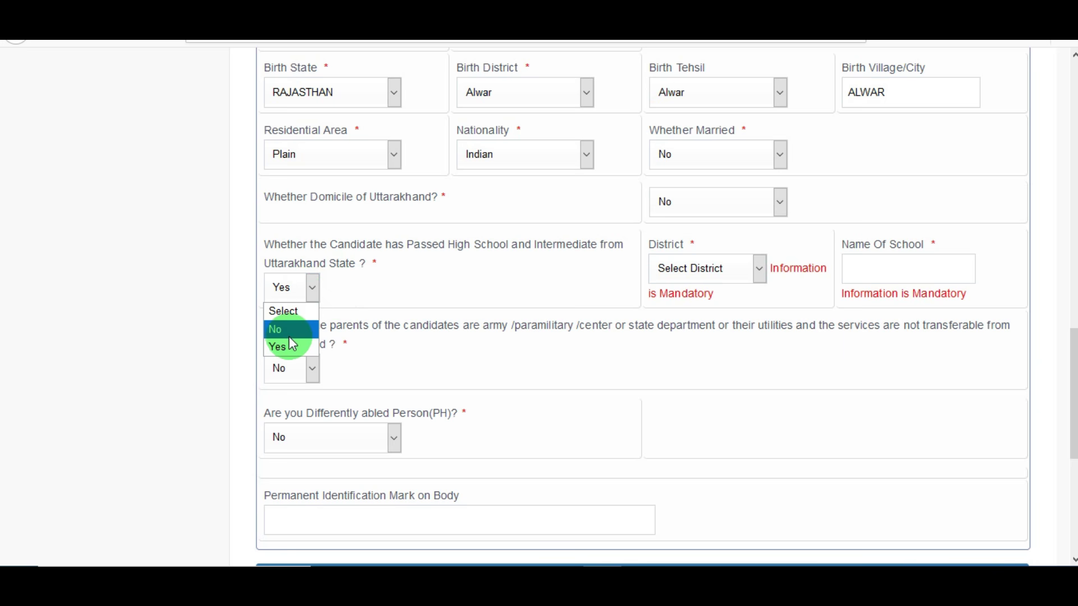
{"action": "left_click", "coordinate": [289, 335]}
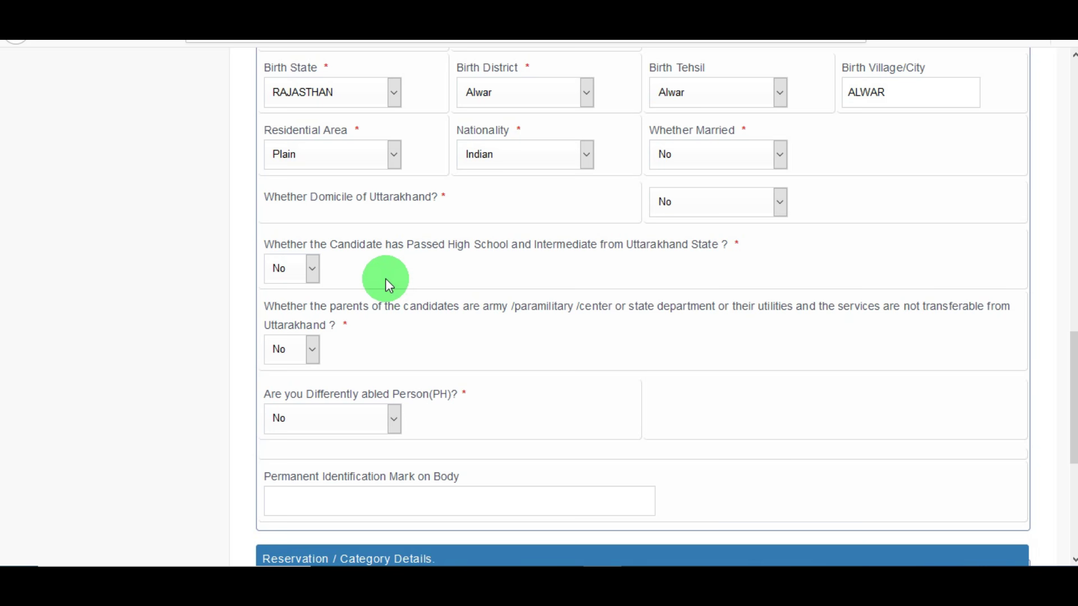
{"action": "left_click", "coordinate": [312, 278]}
{"action": "left_click", "coordinate": [298, 320]}
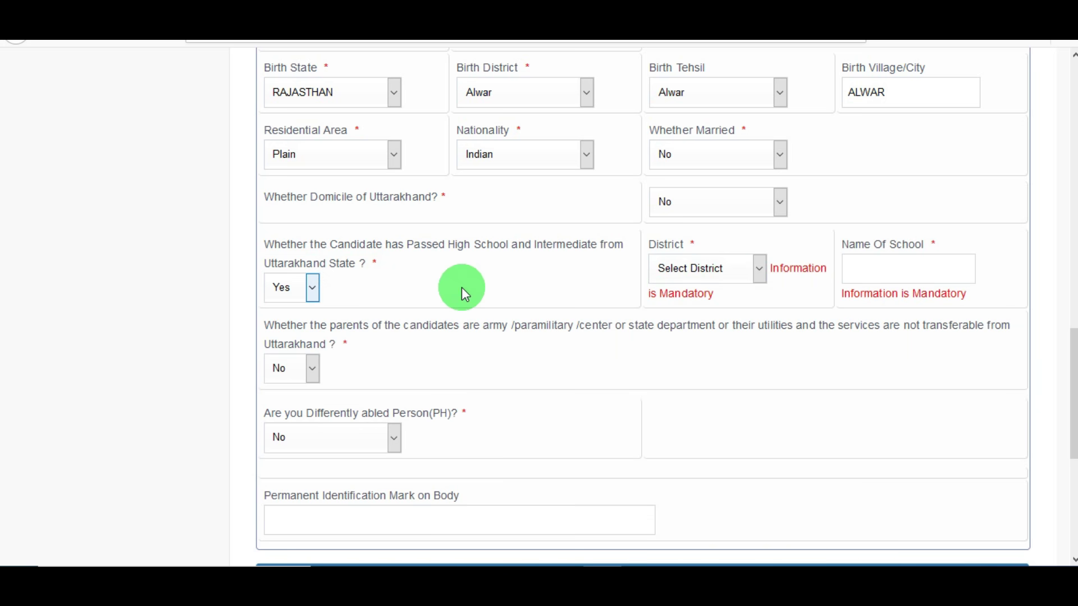
Check the Uttarakhand District list, leaving the district unselected
{"action": "left_click", "coordinate": [755, 270]}
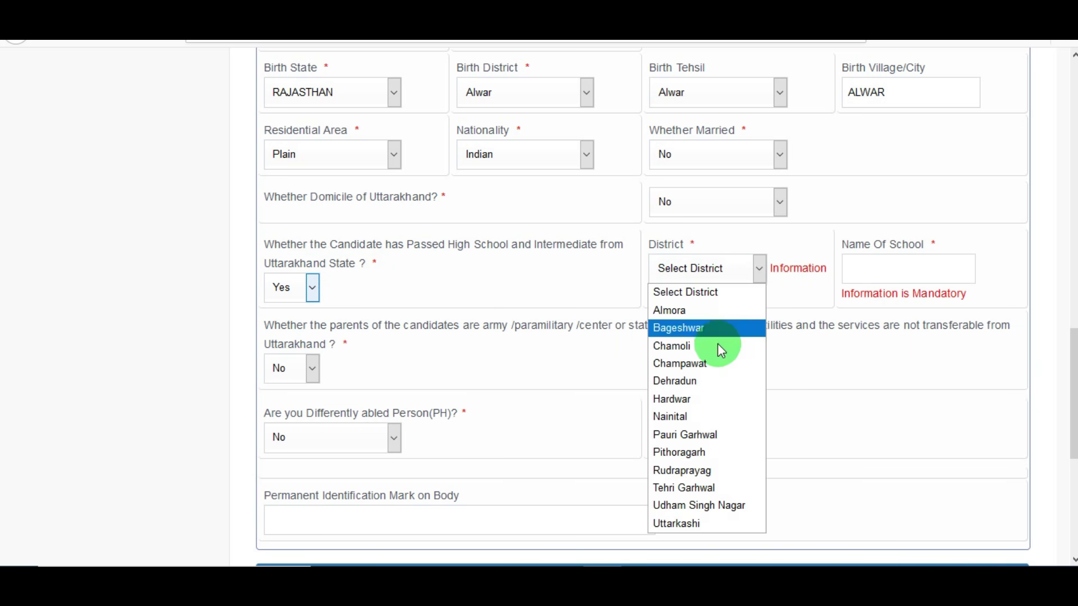
{"action": "left_click", "coordinate": [528, 268]}
{"action": "left_click", "coordinate": [759, 268]}
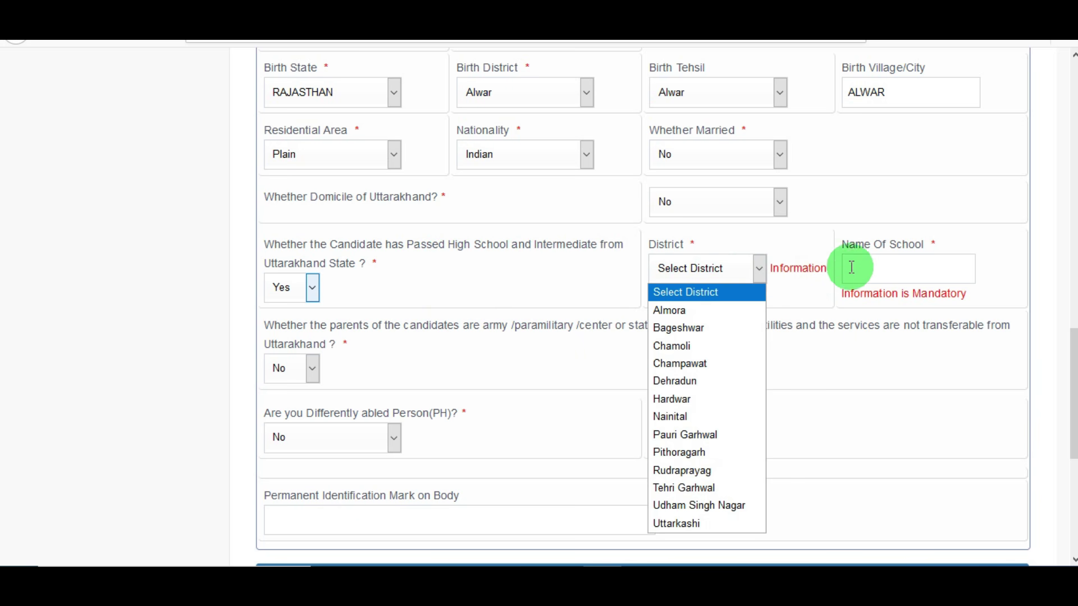
{"action": "left_click", "coordinate": [853, 269]}
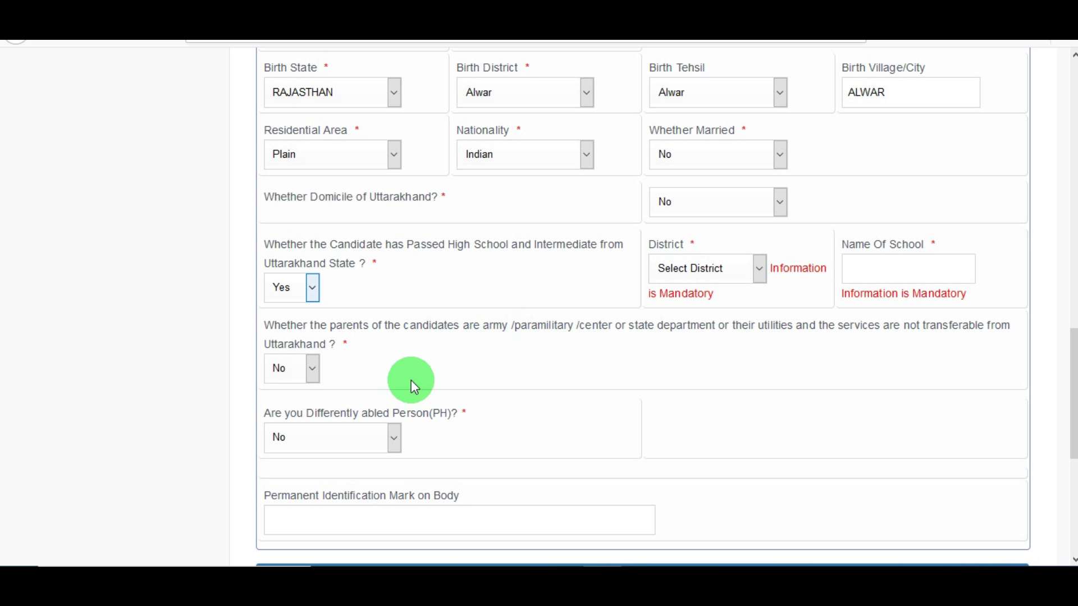
Set Whether Domicile of Uttarakhand to Yes
{"action": "scroll", "coordinate": [643, 307], "scroll_direction": "down", "scroll_amount": 4}
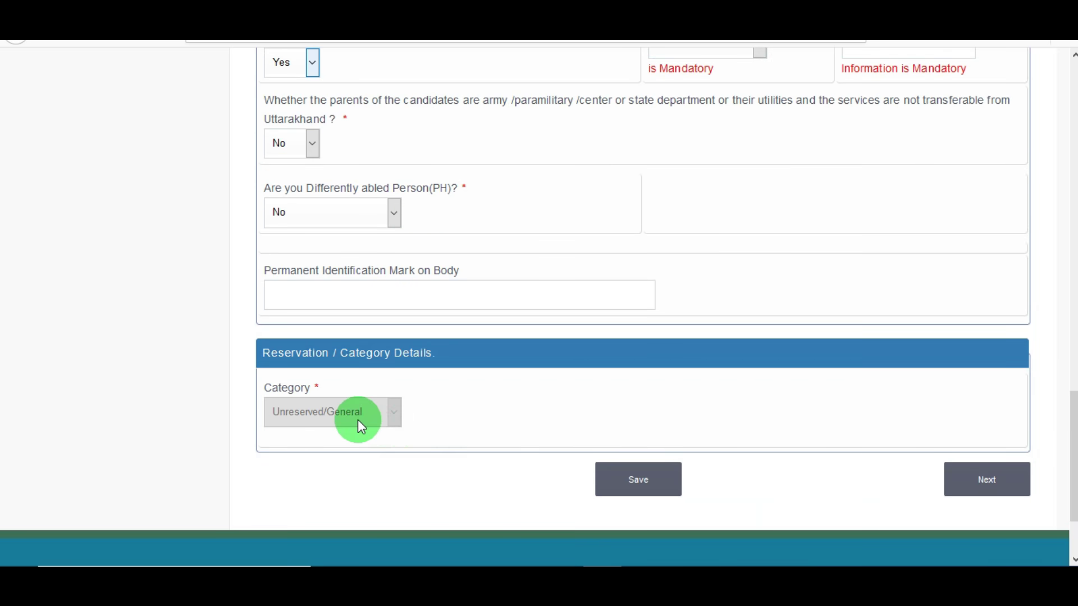
{"action": "scroll", "coordinate": [769, 439], "scroll_direction": "up", "scroll_amount": 4}
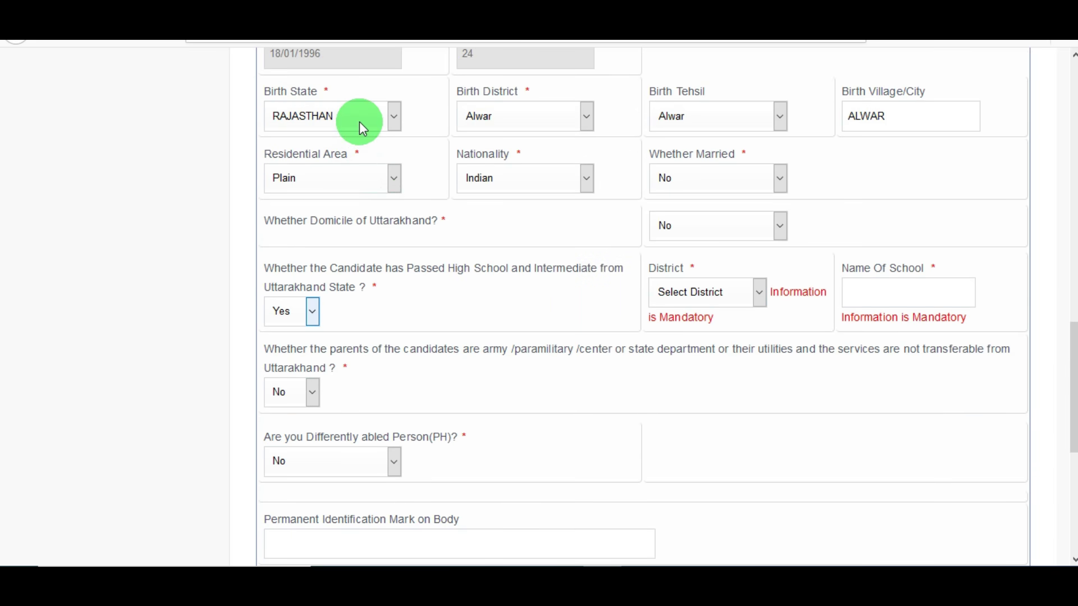
{"action": "left_click", "coordinate": [716, 232]}
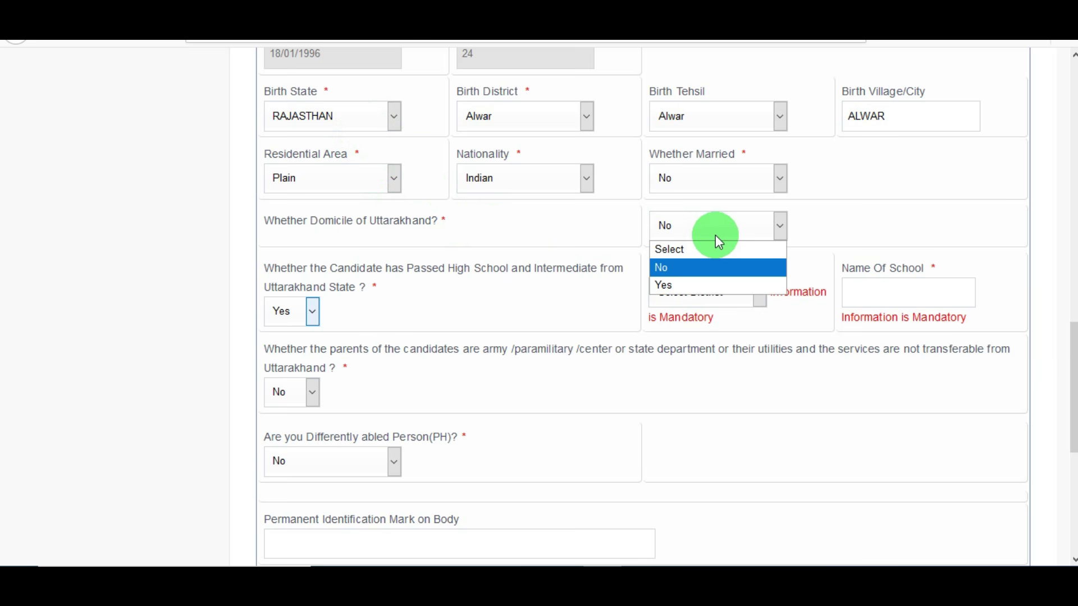
{"action": "left_click", "coordinate": [682, 281]}
Change the reservation category from SC to EWS and review the rest of the form
{"action": "scroll", "coordinate": [355, 348], "scroll_direction": "down", "scroll_amount": 5}
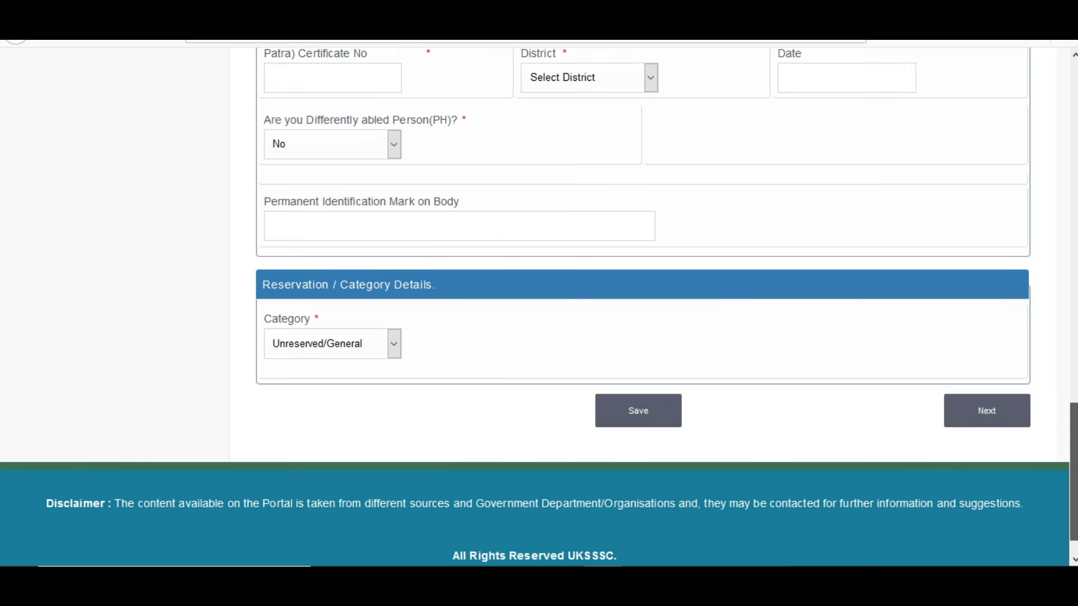
{"action": "left_click", "coordinate": [344, 298]}
{"action": "left_click", "coordinate": [334, 381]}
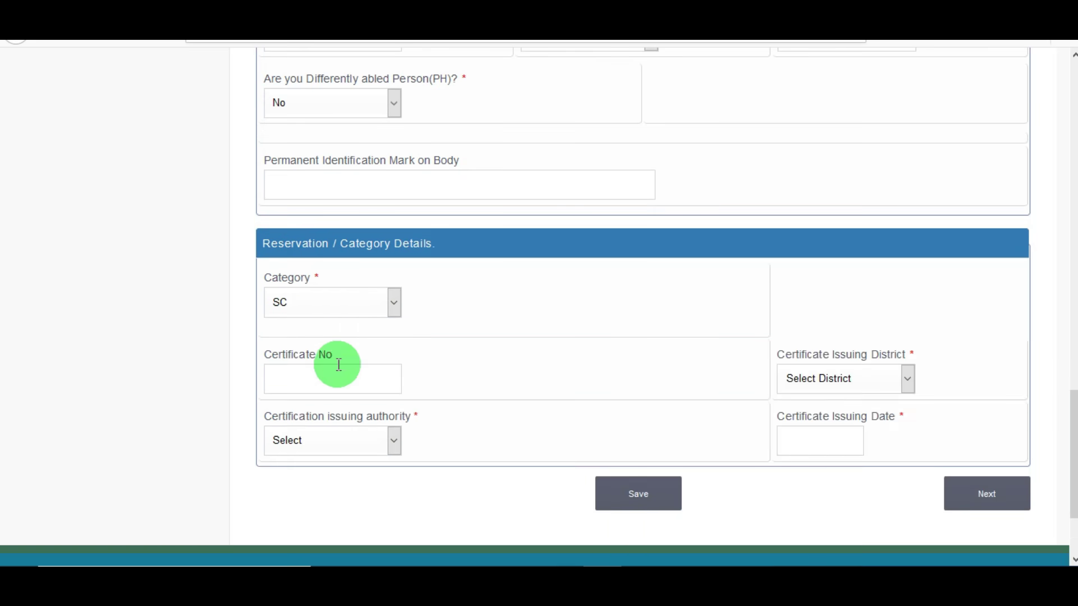
{"action": "left_click", "coordinate": [343, 312]}
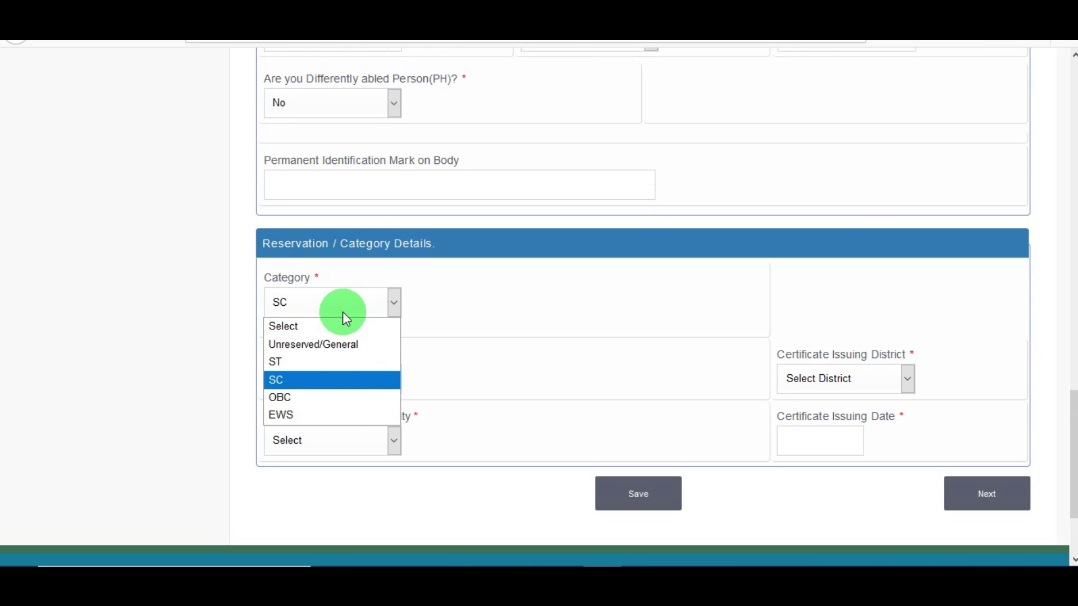
{"action": "left_click", "coordinate": [313, 414]}
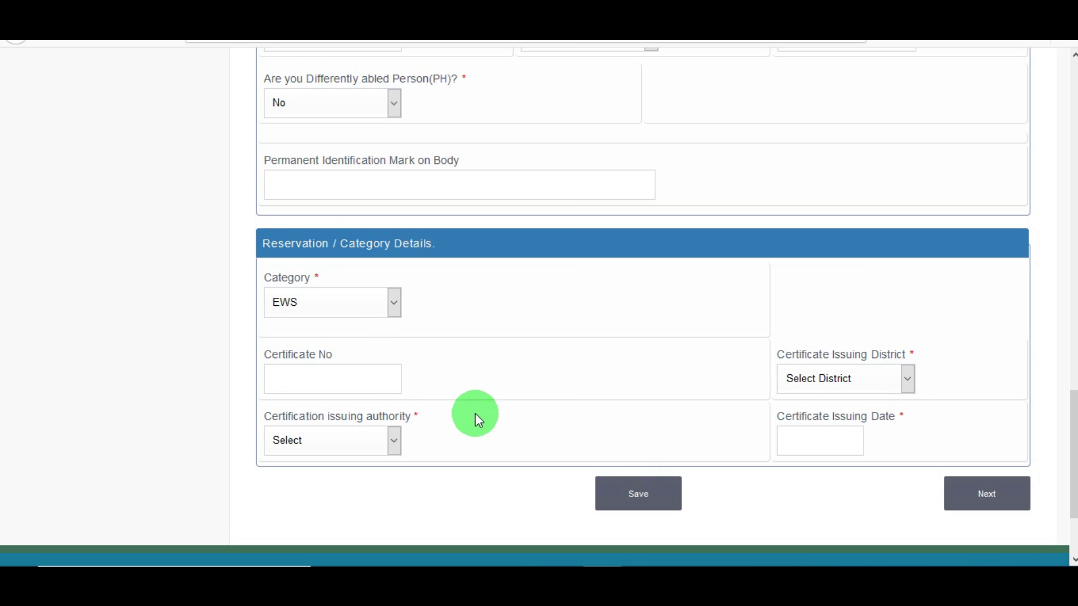
{"action": "scroll", "coordinate": [1074, 449], "scroll_direction": "up", "scroll_amount": 4}
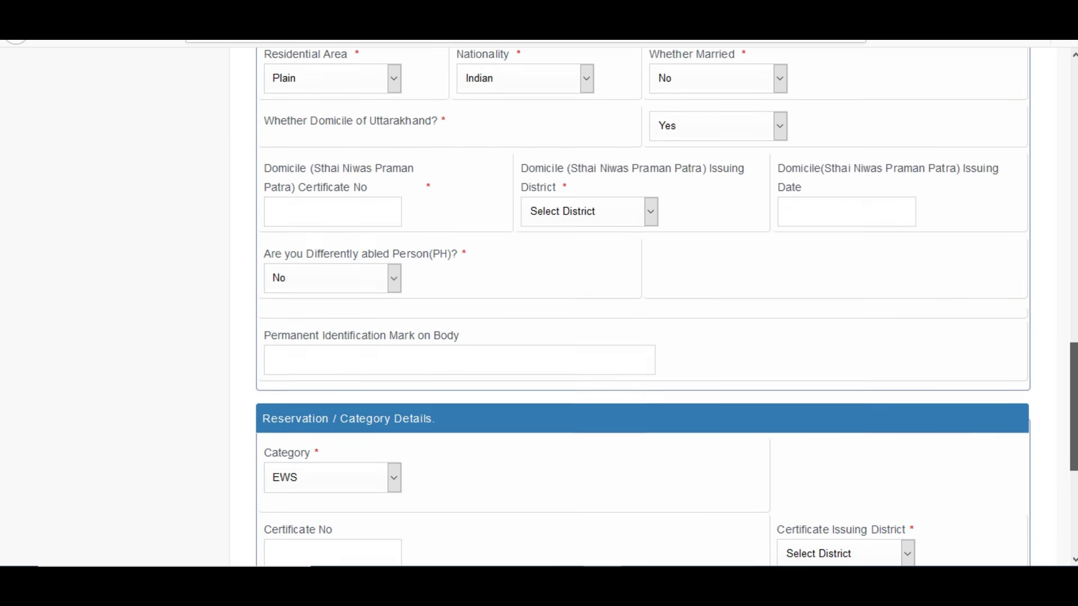
{"action": "scroll", "coordinate": [640, 303], "scroll_direction": "down", "scroll_amount": 1}
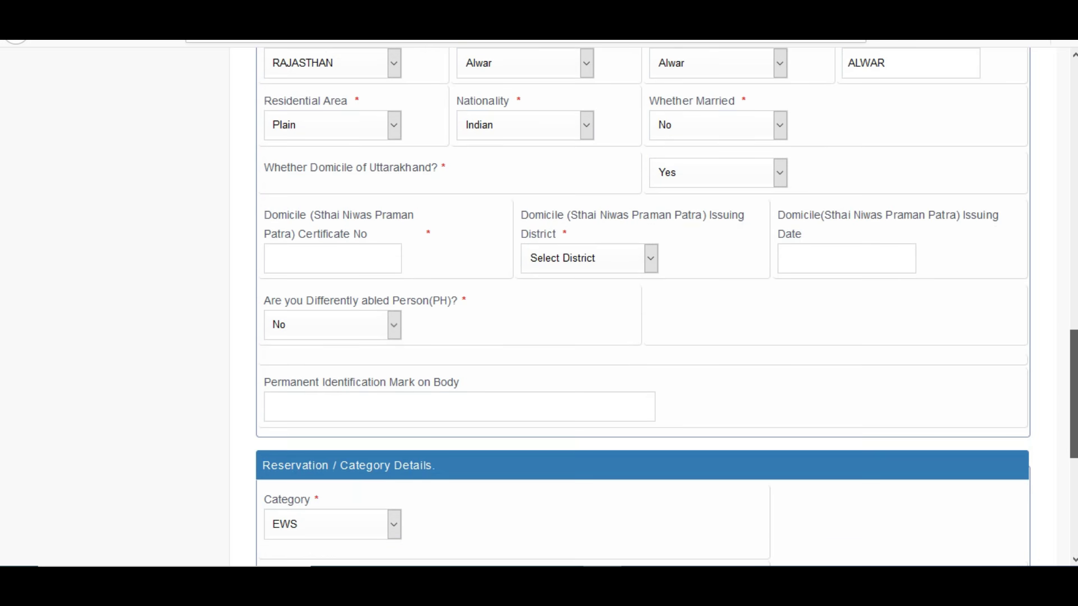
{"action": "scroll", "coordinate": [640, 303], "scroll_direction": "down", "scroll_amount": 1}
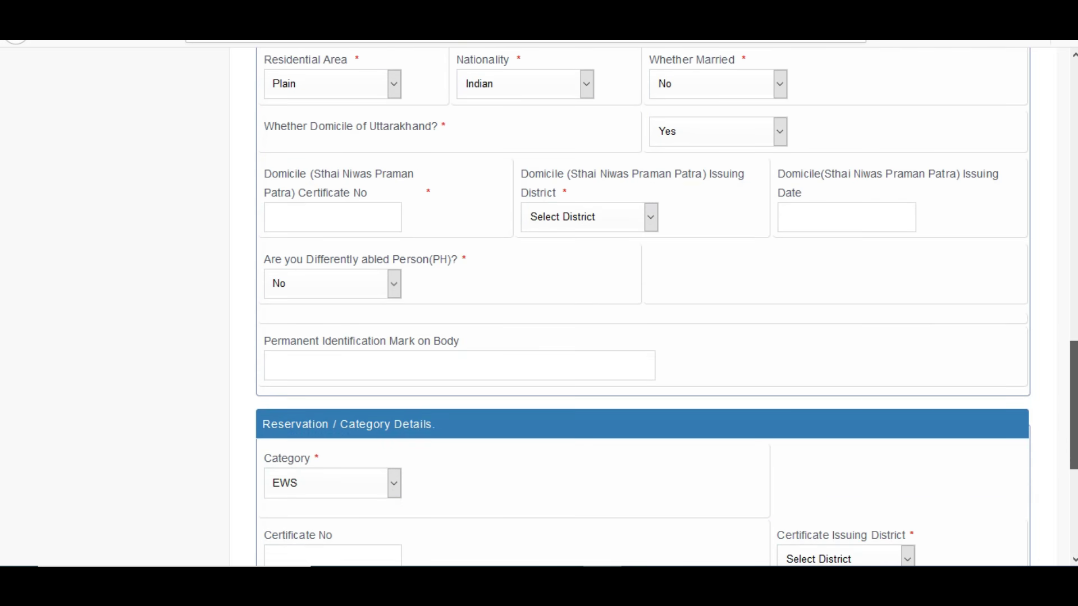
{"action": "scroll", "coordinate": [666, 307], "scroll_direction": "down", "scroll_amount": 1}
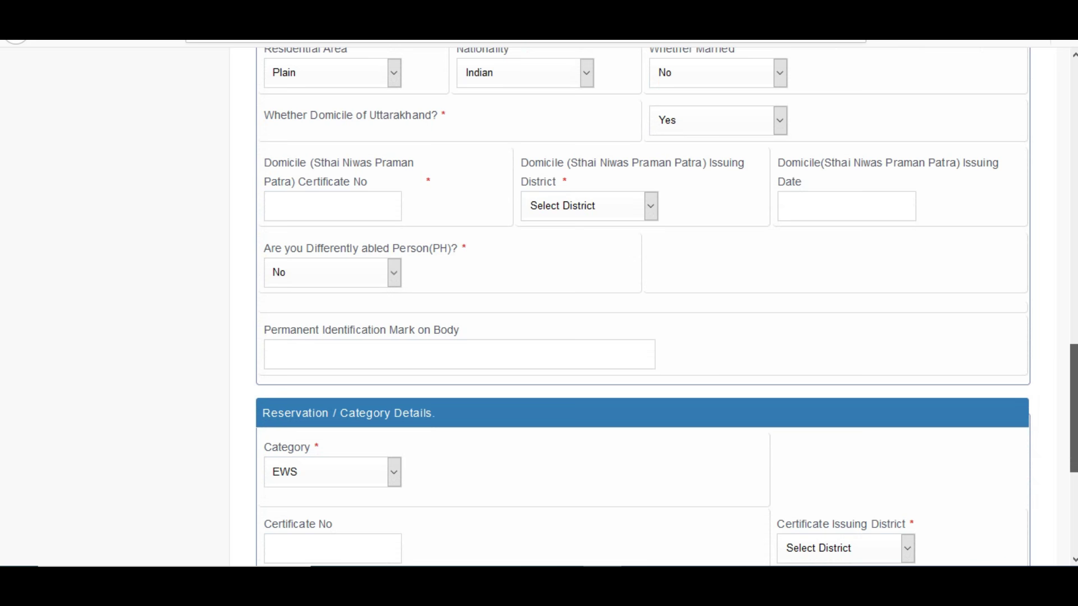
{"action": "scroll", "coordinate": [640, 303], "scroll_direction": "down", "scroll_amount": 5}
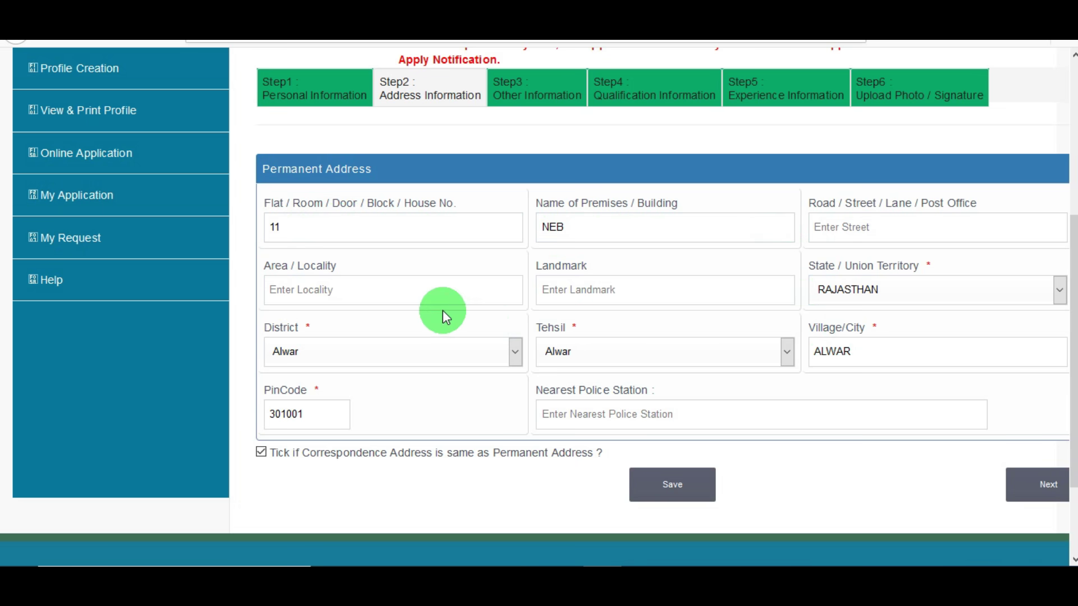
Keep RAJASTHAN as the permanent address state and confirm moving on to Step 3 Other Information
{"action": "left_click", "coordinate": [874, 292]}
{"action": "left_click", "coordinate": [767, 291]}
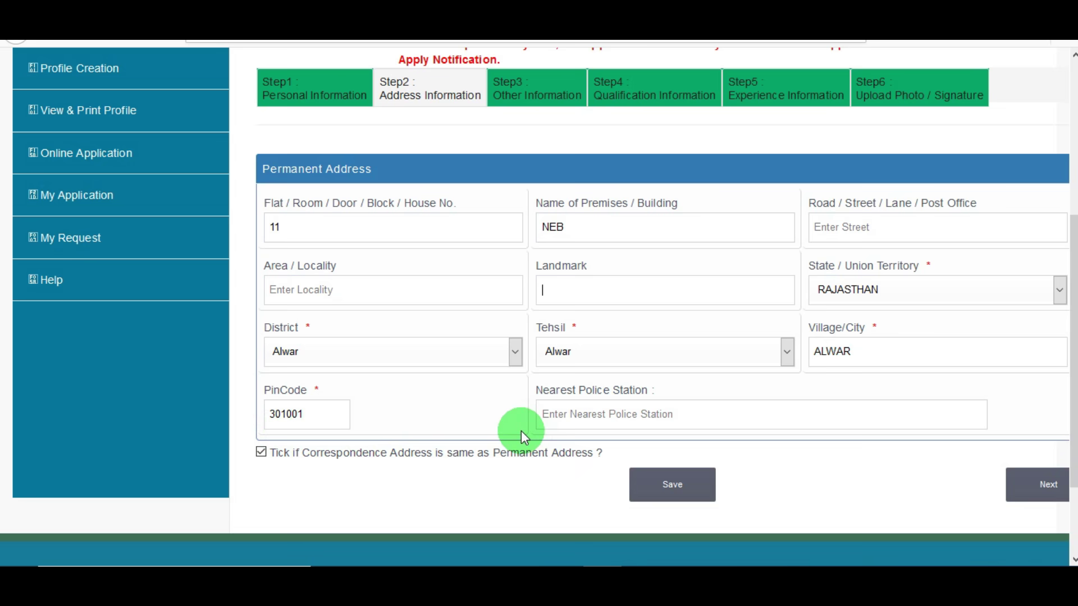
{"action": "left_click", "coordinate": [1047, 494]}
{"action": "left_click", "coordinate": [708, 274]}
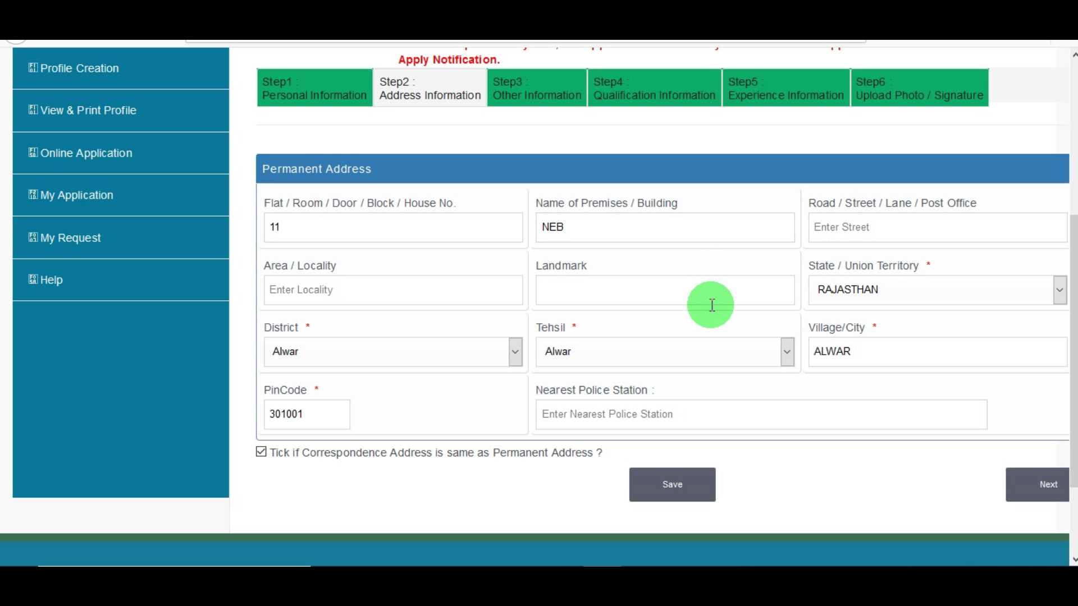
{"action": "left_click", "coordinate": [694, 503]}
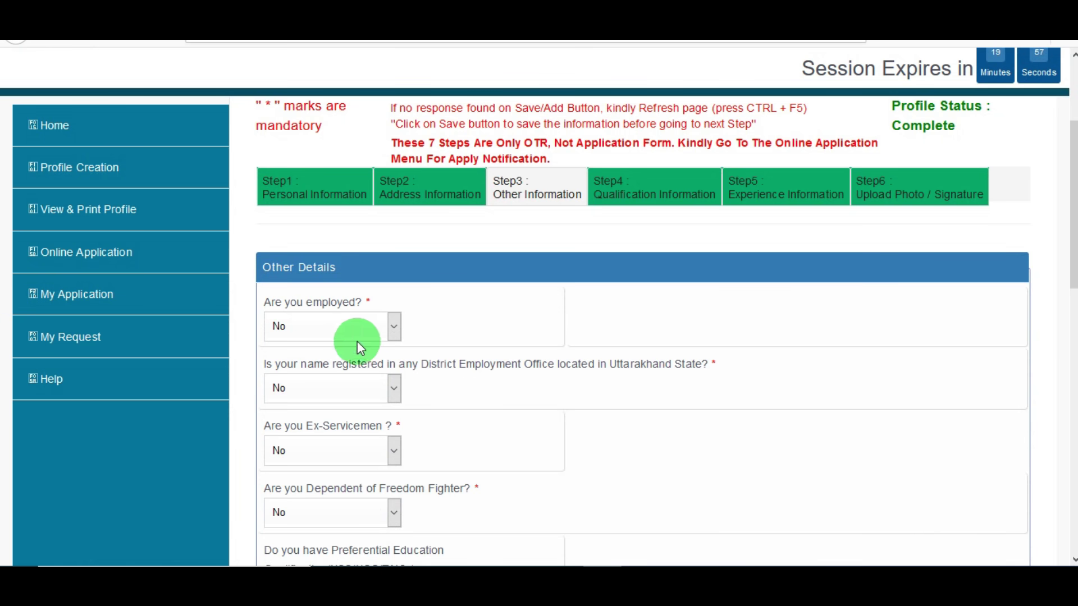
Set the employment status, employment office registration and ex-serviceman answers to No
{"action": "scroll", "coordinate": [1059, 322], "scroll_direction": "down", "scroll_amount": 2}
{"action": "scroll", "coordinate": [336, 236], "scroll_direction": "down", "scroll_amount": 1}
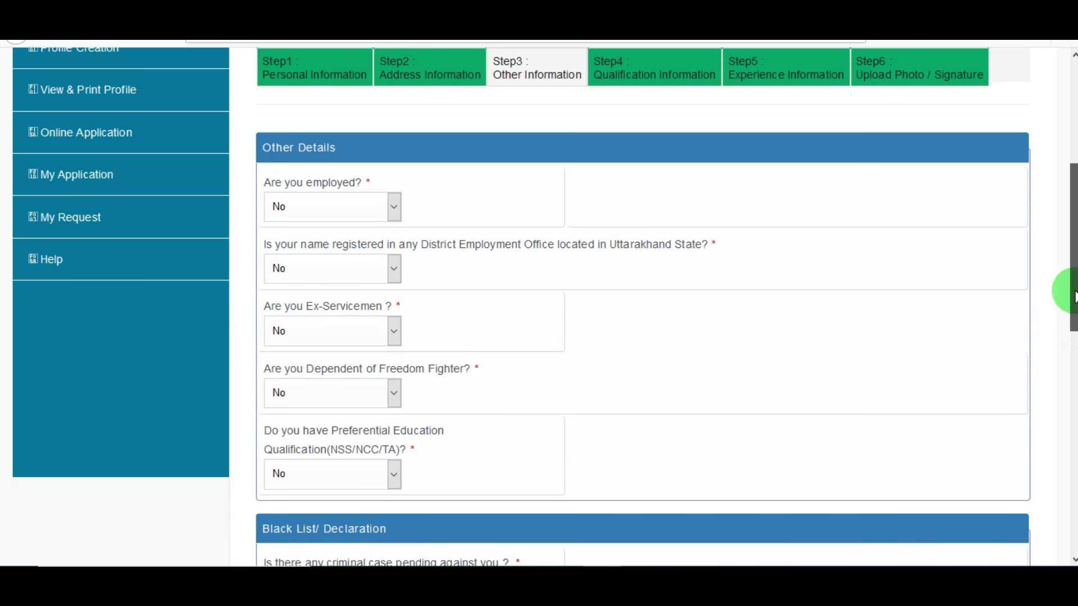
{"action": "left_click", "coordinate": [336, 217]}
{"action": "left_click", "coordinate": [487, 190]}
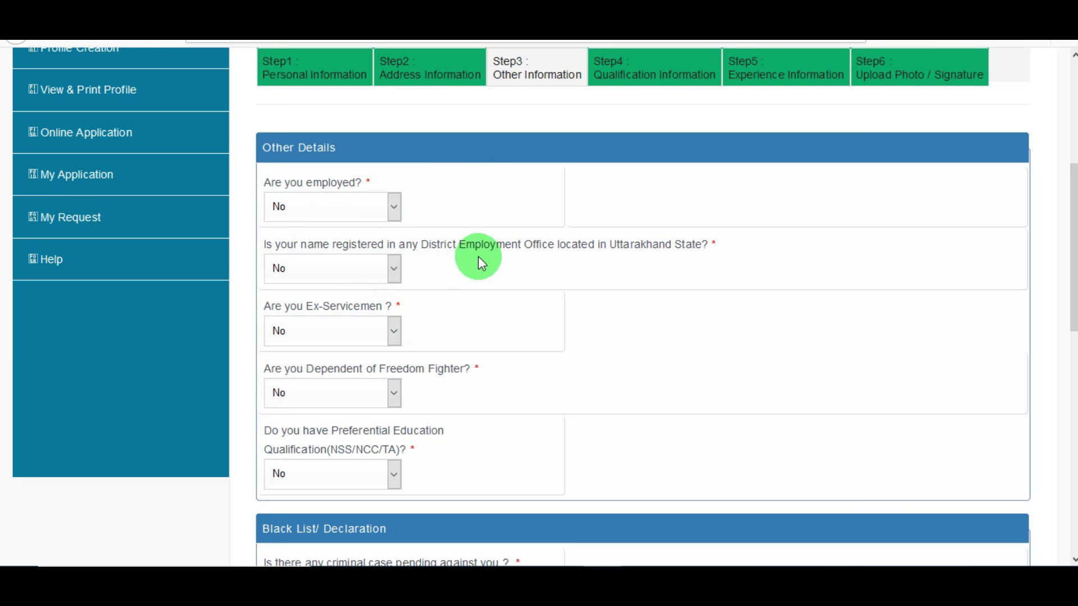
{"action": "left_click", "coordinate": [371, 270]}
{"action": "left_click", "coordinate": [333, 330]}
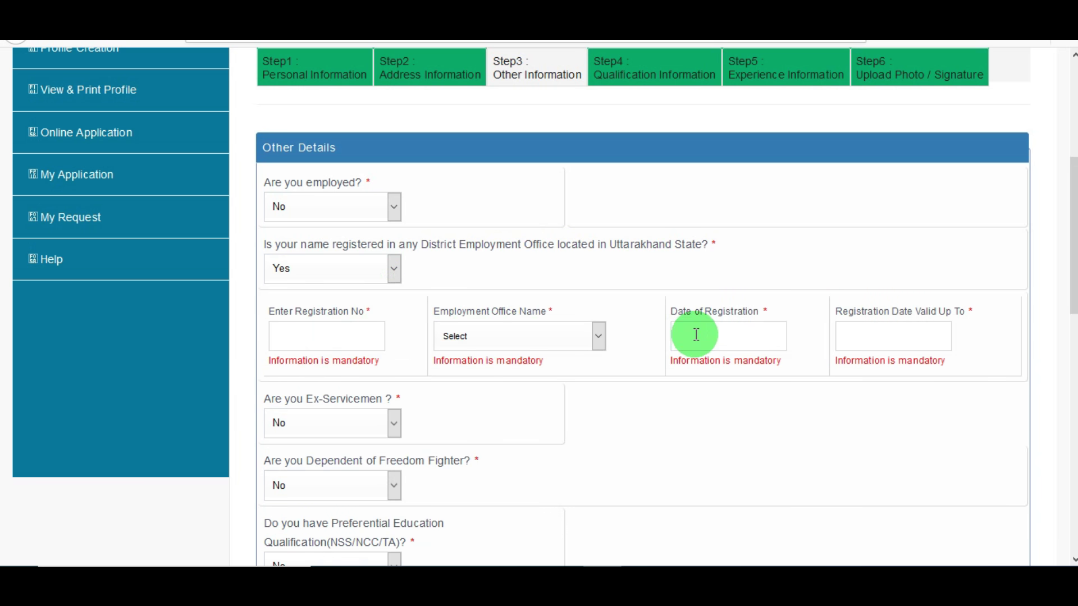
{"action": "left_click", "coordinate": [342, 276]}
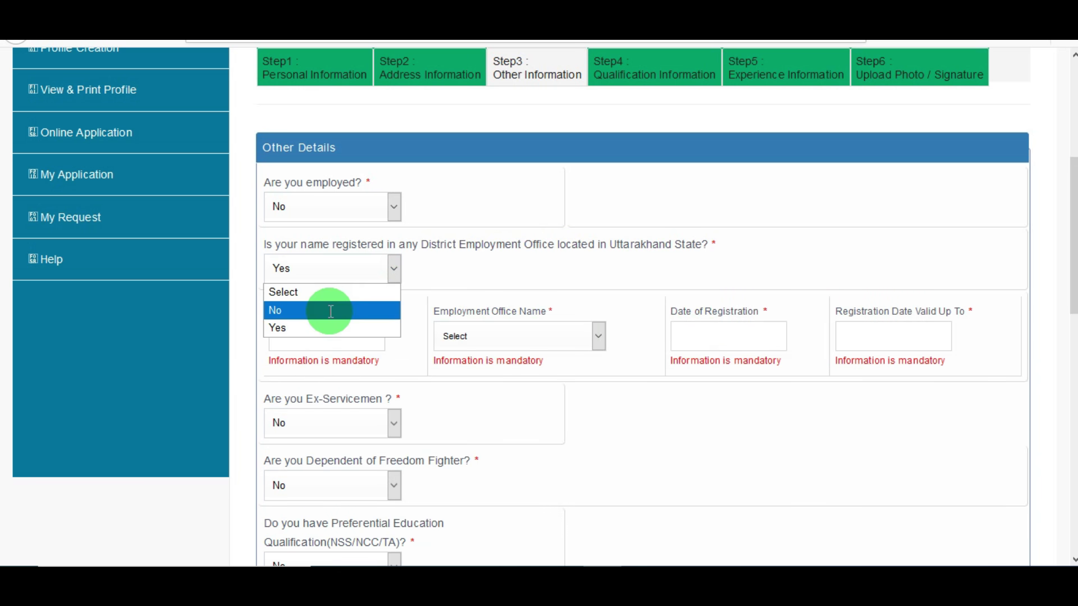
{"action": "left_click", "coordinate": [329, 308]}
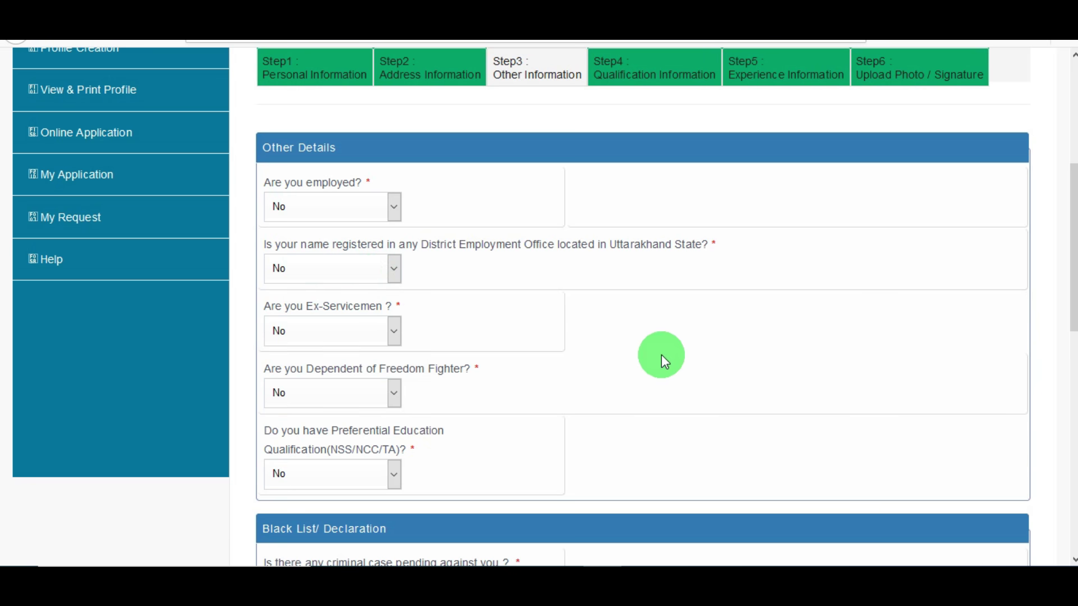
{"action": "left_click", "coordinate": [319, 339]}
{"action": "left_click", "coordinate": [313, 390]}
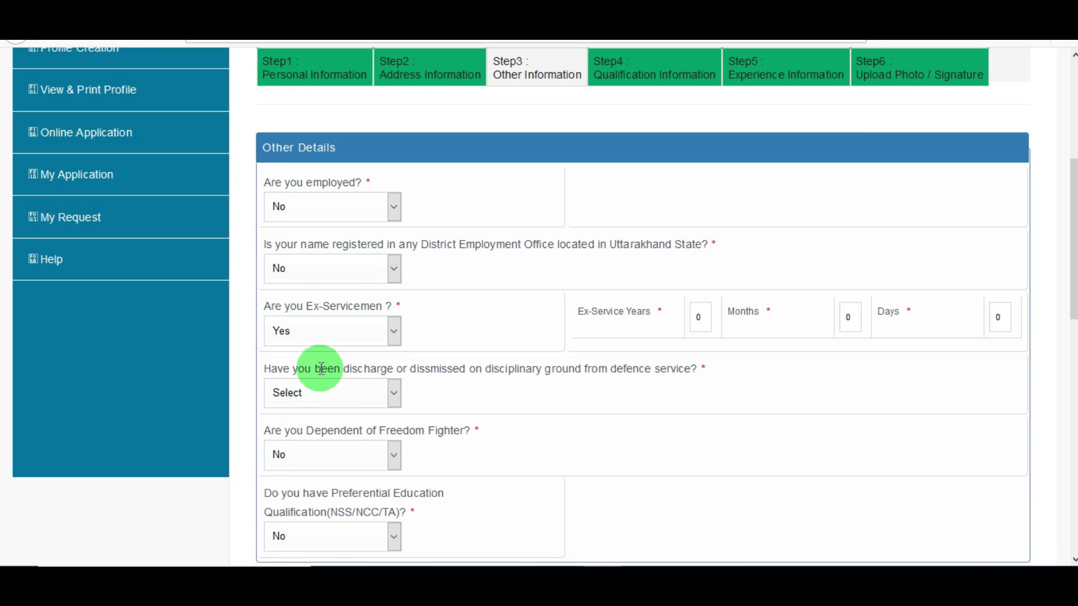
{"action": "left_click", "coordinate": [335, 340]}
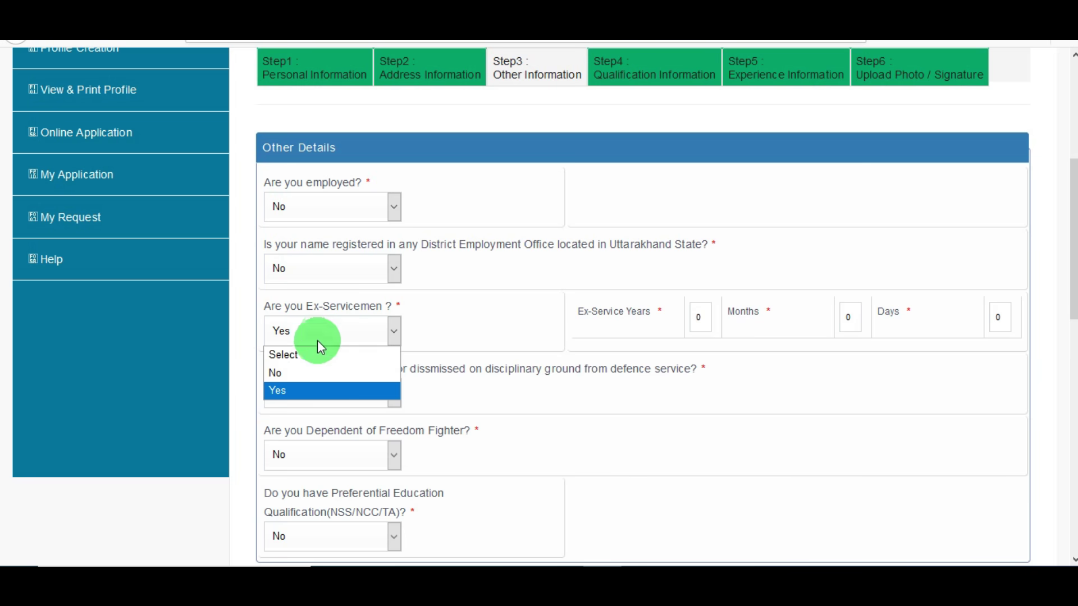
{"action": "left_click", "coordinate": [292, 371]}
Set the freedom fighter dependent and preferential education qualification answers to No
{"action": "left_click", "coordinate": [355, 404]}
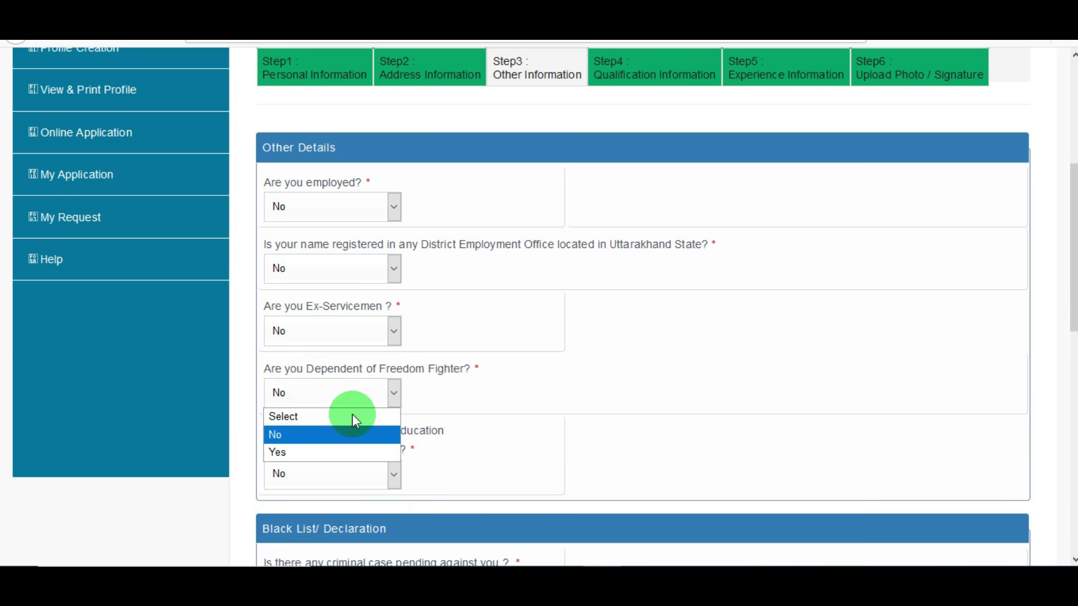
{"action": "left_click", "coordinate": [339, 449]}
{"action": "scroll", "coordinate": [487, 440], "scroll_direction": "down", "scroll_amount": 2}
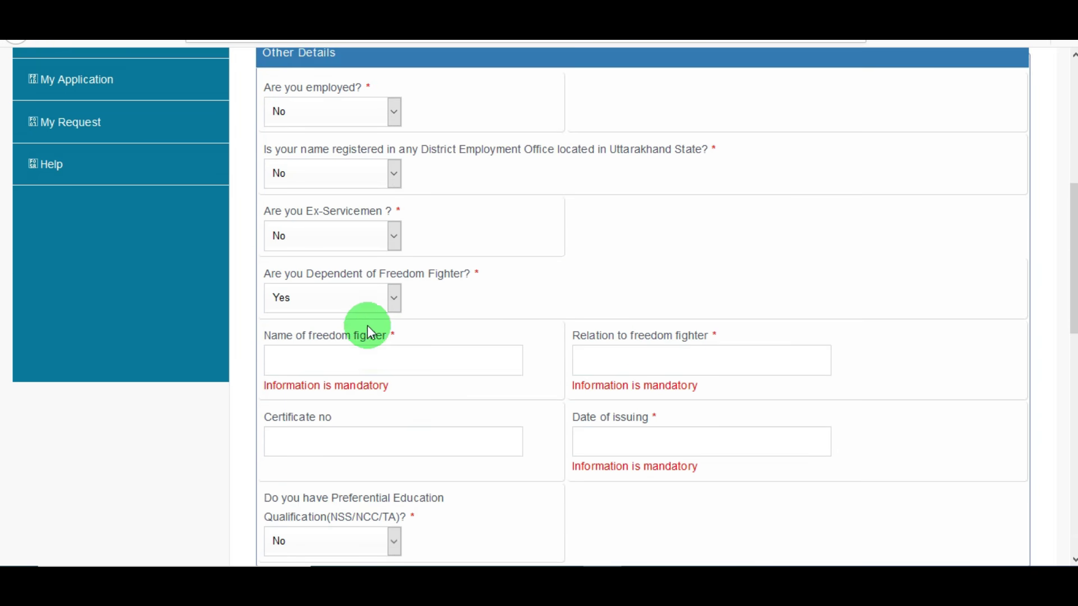
{"action": "left_click", "coordinate": [364, 308]}
{"action": "left_click", "coordinate": [335, 340]}
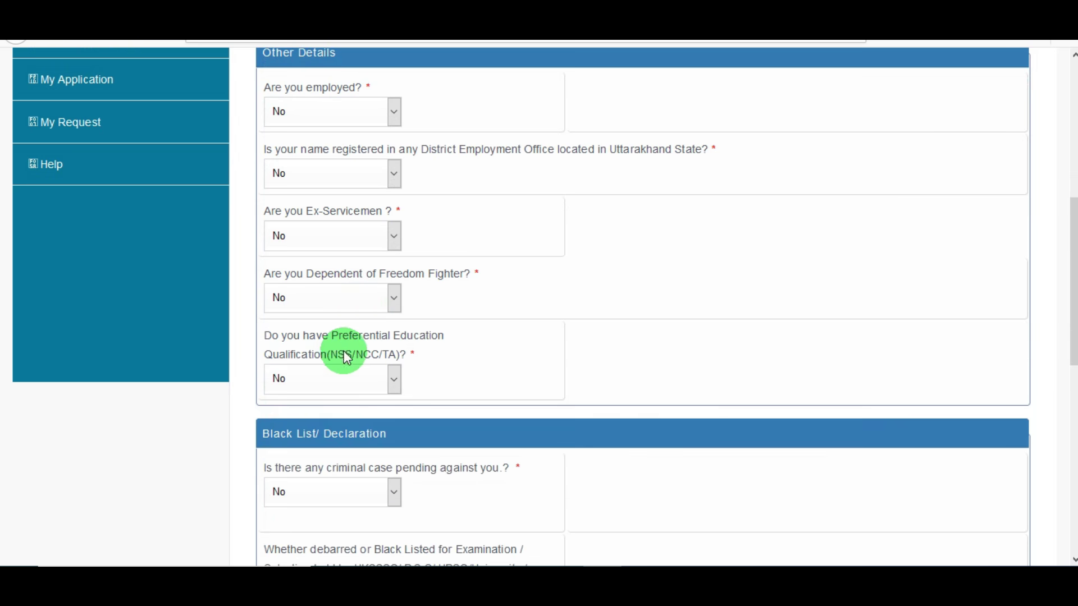
{"action": "left_click", "coordinate": [370, 392]}
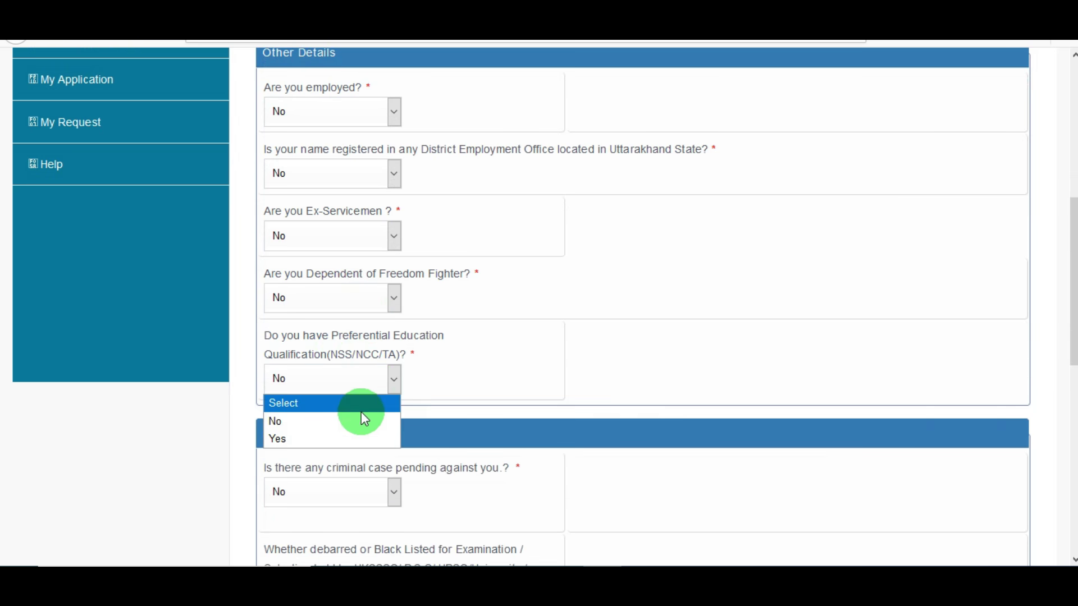
{"action": "left_click", "coordinate": [348, 438]}
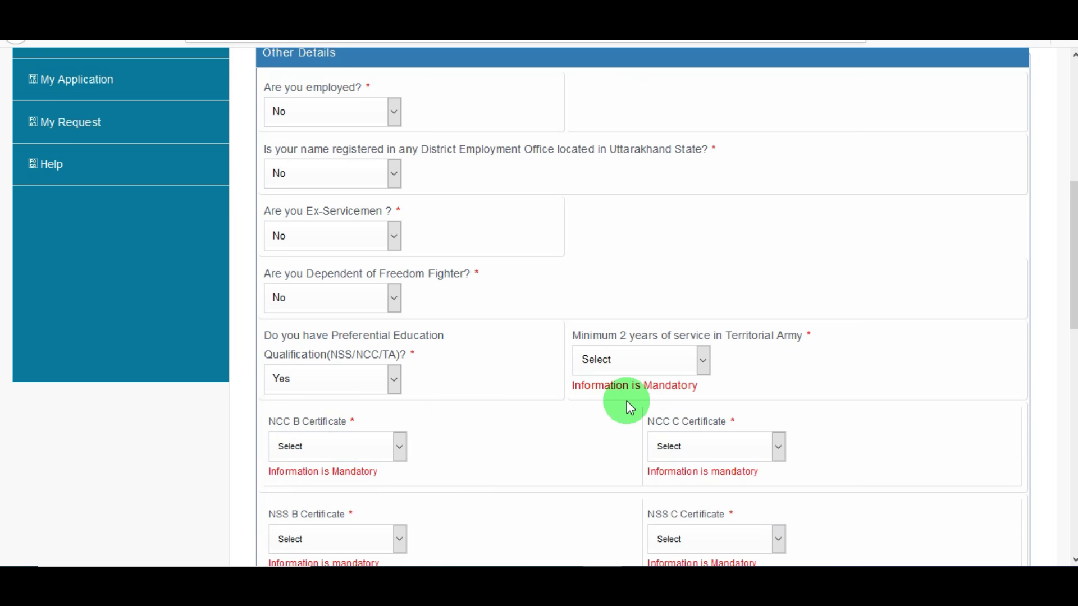
{"action": "scroll", "coordinate": [626, 401], "scroll_direction": "down", "scroll_amount": 2}
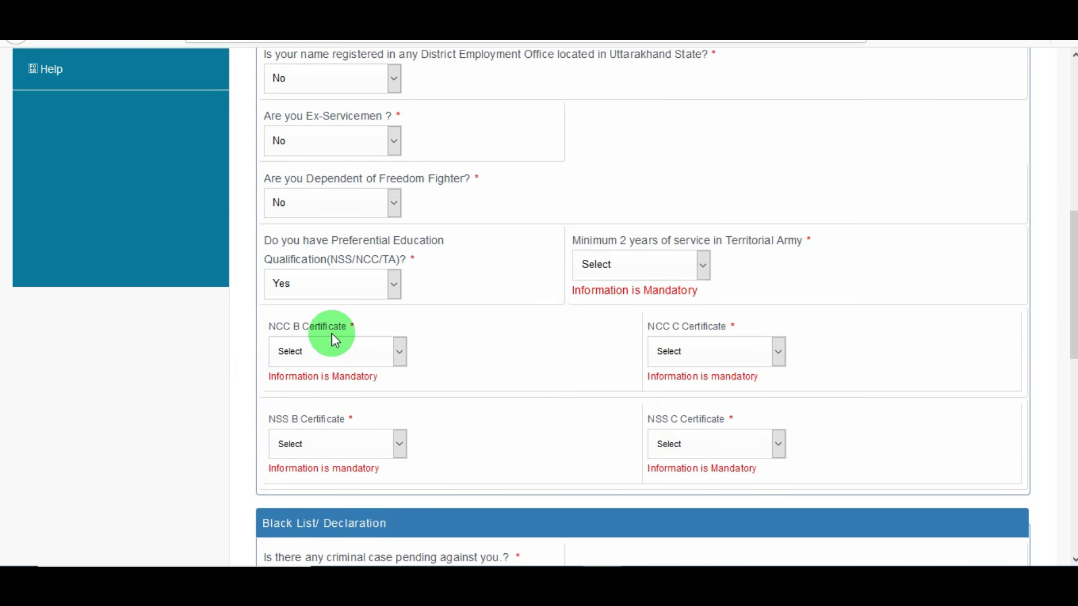
{"action": "left_click", "coordinate": [332, 286]}
{"action": "left_click", "coordinate": [323, 326]}
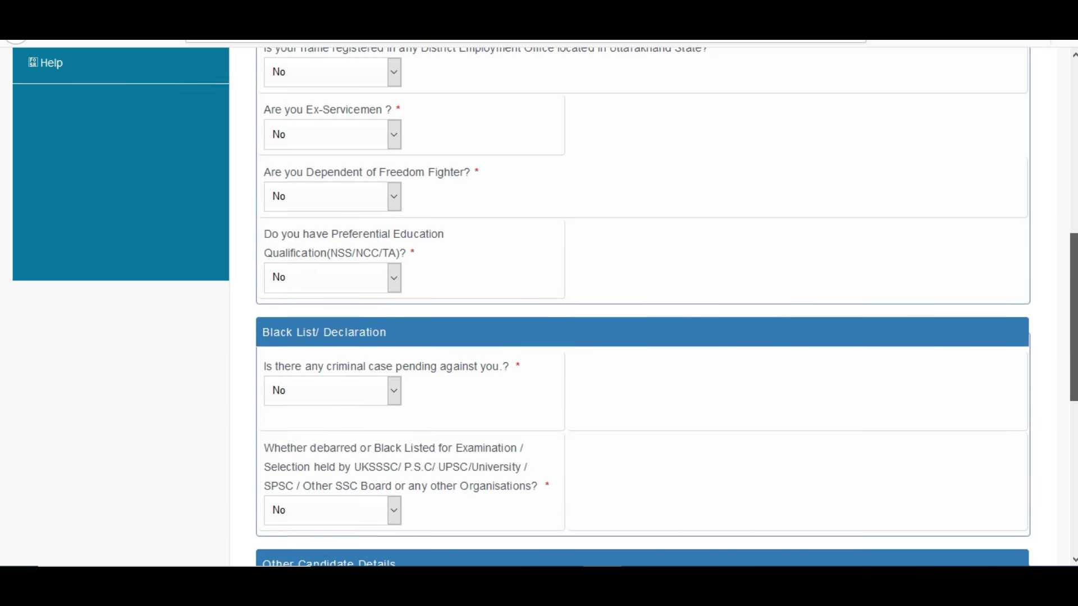
{"action": "scroll", "coordinate": [618, 387], "scroll_direction": "down", "scroll_amount": 3}
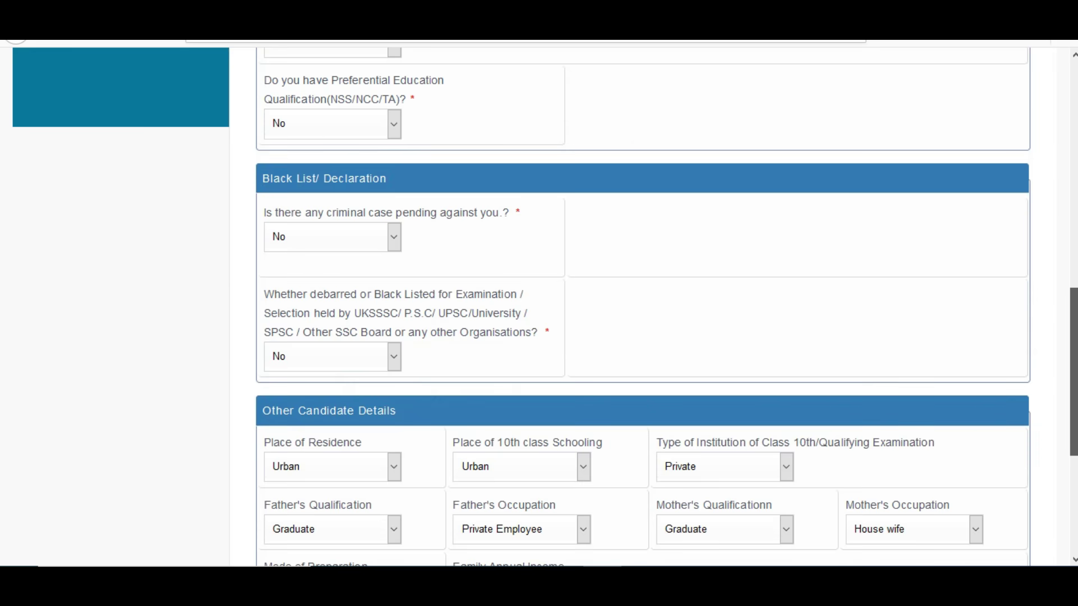
Keep Urban residence, Urban 10th schooling, Private institution, and father as Graduate, Private Employee
{"action": "scroll", "coordinate": [843, 371], "scroll_direction": "down", "scroll_amount": 3}
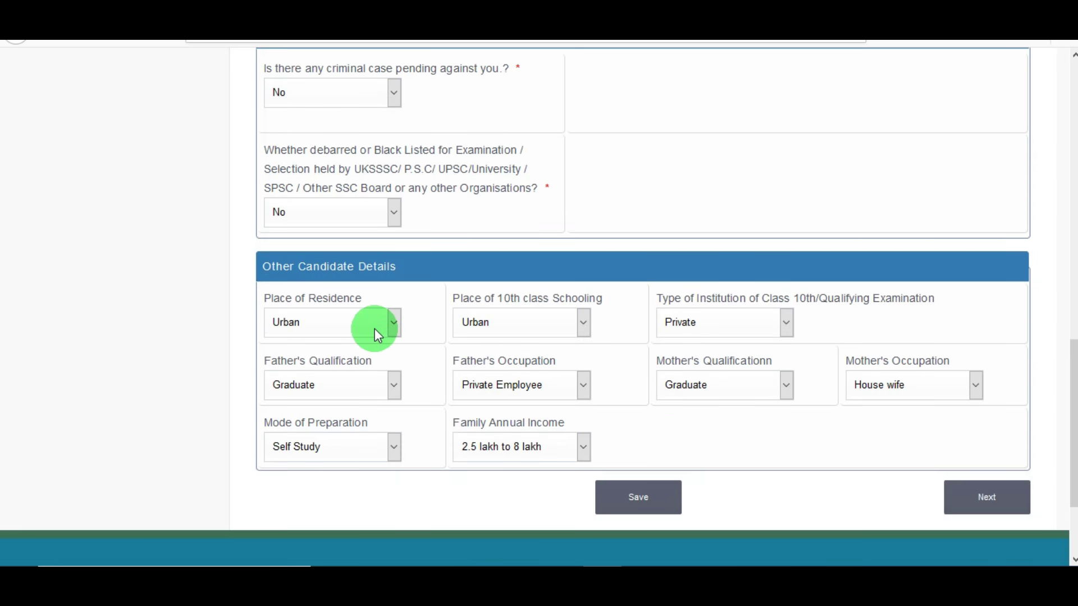
{"action": "left_click", "coordinate": [375, 328]}
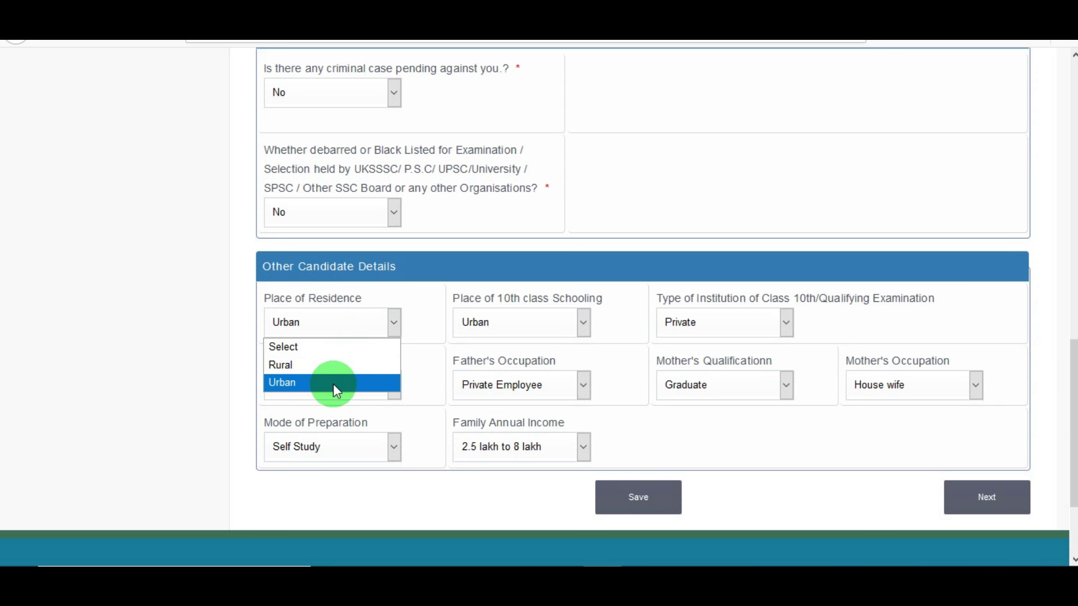
{"action": "left_click", "coordinate": [222, 366]}
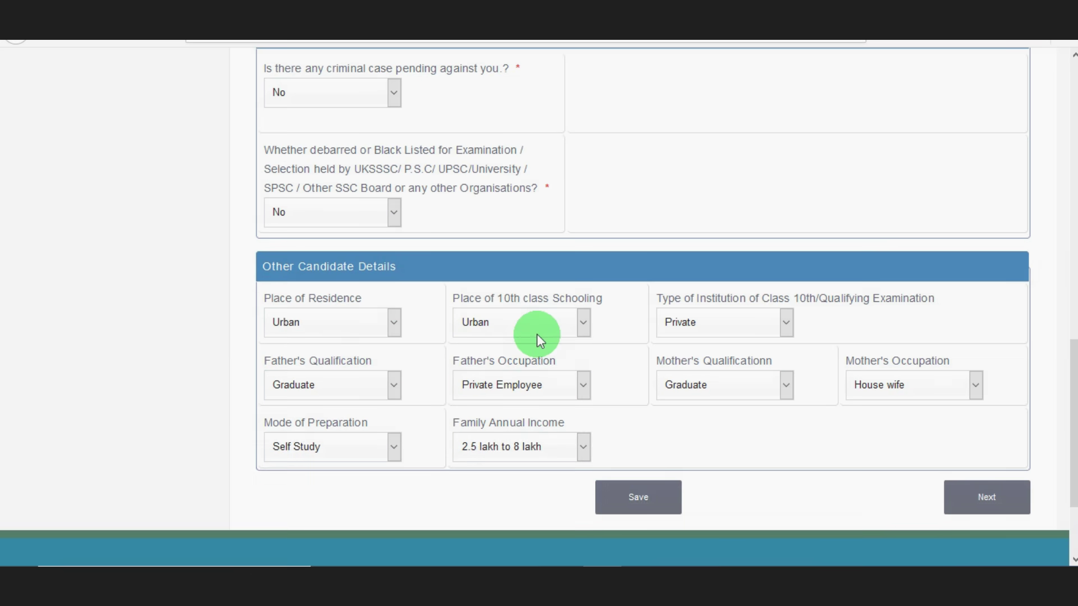
{"action": "left_click", "coordinate": [536, 335]}
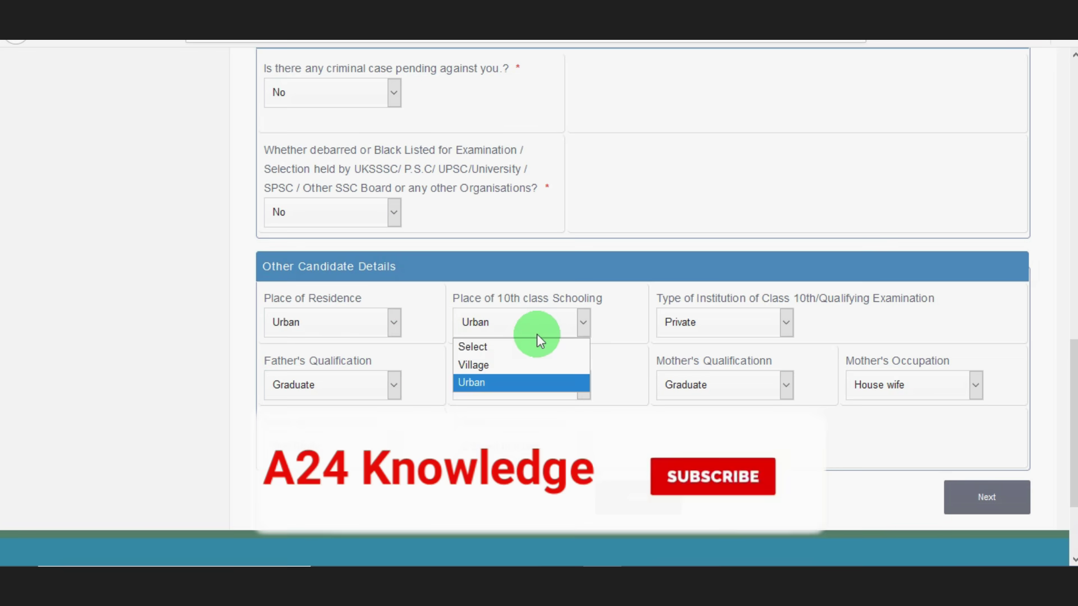
{"action": "left_click", "coordinate": [702, 332]}
{"action": "left_click", "coordinate": [629, 328]}
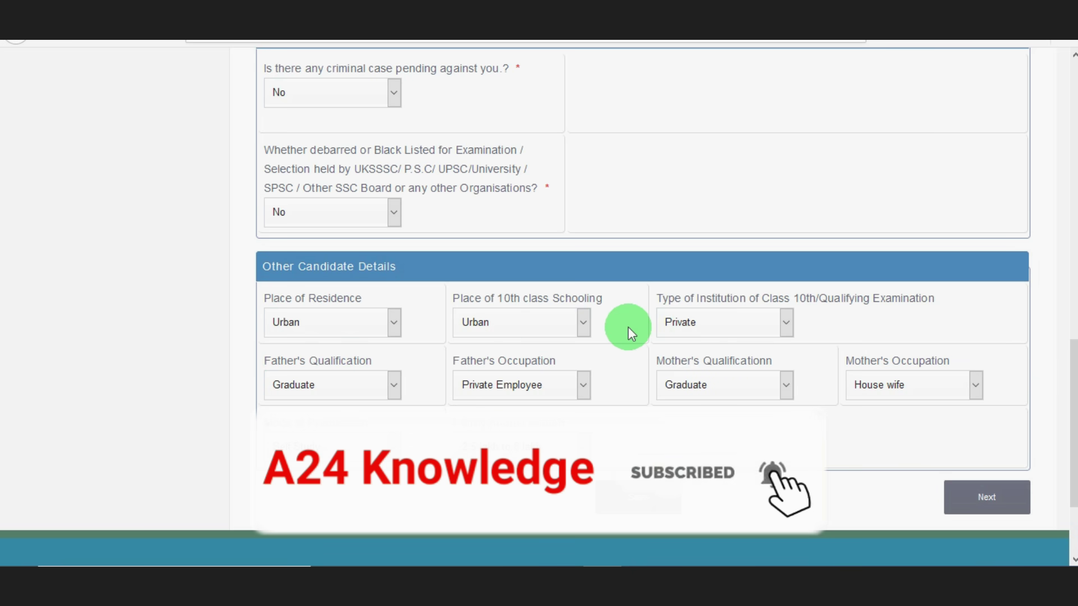
{"action": "left_click", "coordinate": [372, 394]}
{"action": "left_click", "coordinate": [493, 393]}
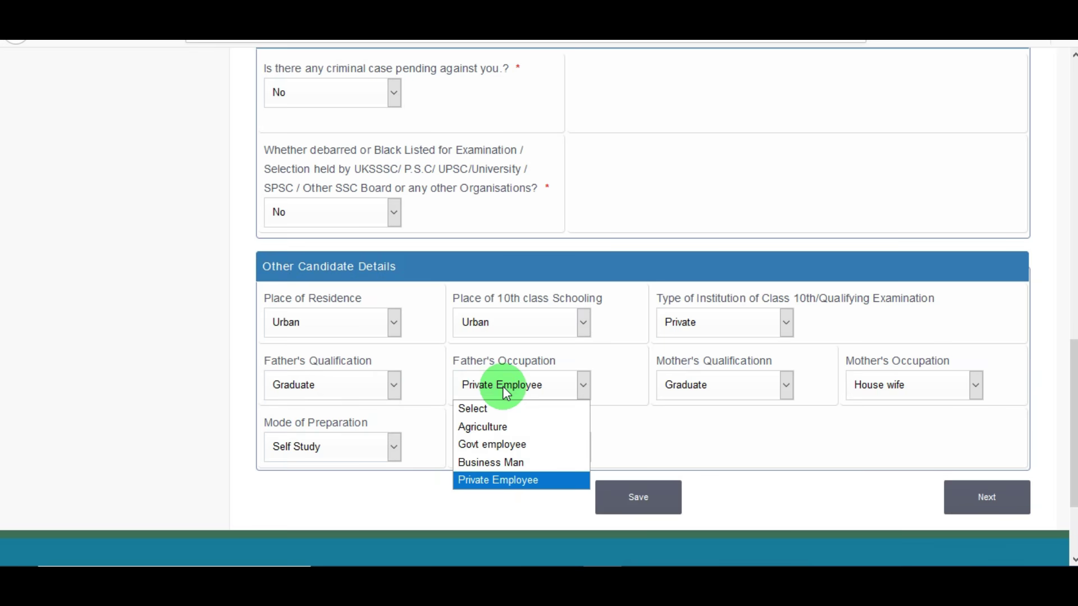
{"action": "left_click", "coordinate": [504, 386]}
Keep mother as Graduate, House wife, Self Study preparation and 2.5–8 lakh income, then proceed
{"action": "left_click", "coordinate": [762, 390]}
{"action": "left_click", "coordinate": [762, 390]}
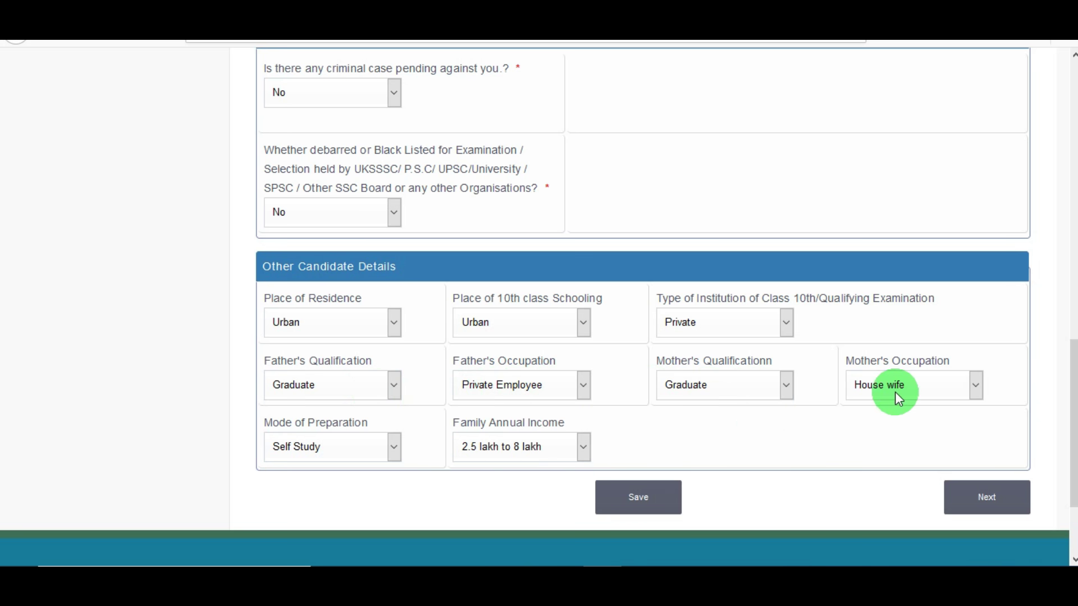
{"action": "left_click", "coordinate": [898, 397]}
{"action": "left_click", "coordinate": [880, 399]}
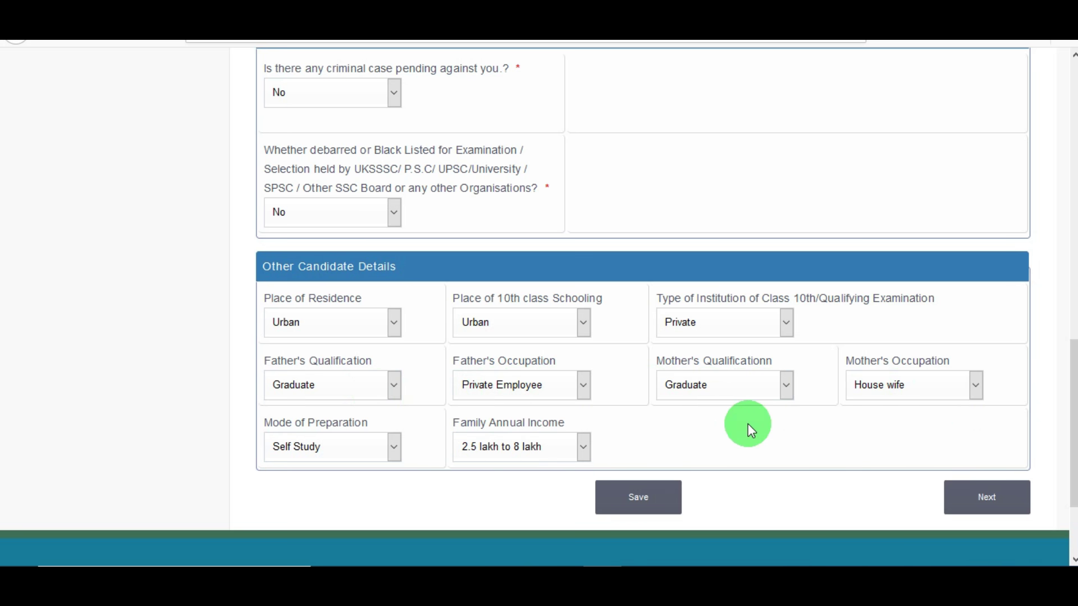
{"action": "left_click", "coordinate": [359, 441]}
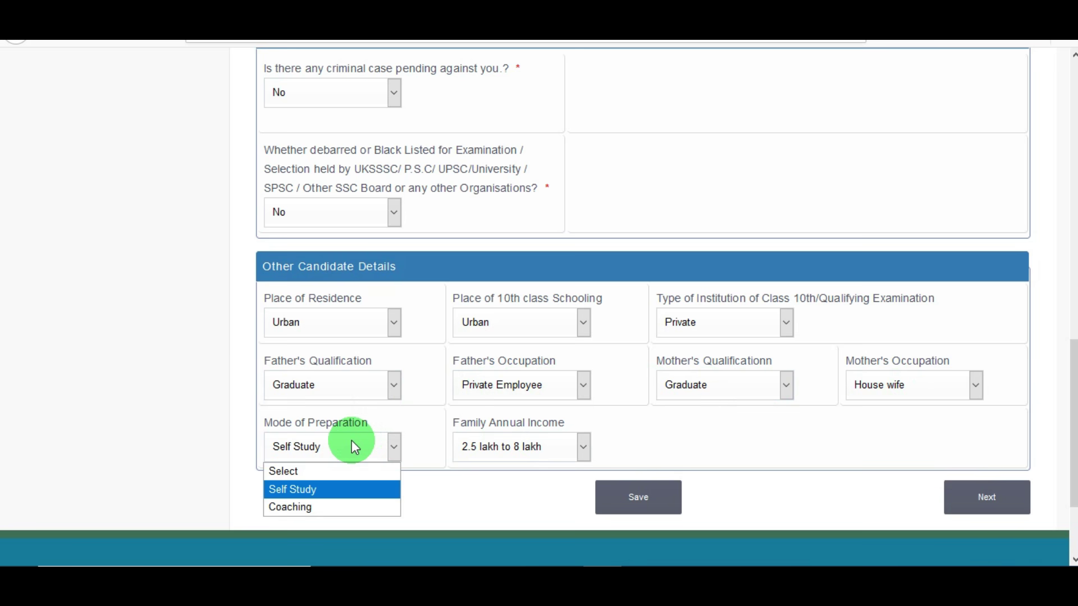
{"action": "left_click", "coordinate": [219, 458]}
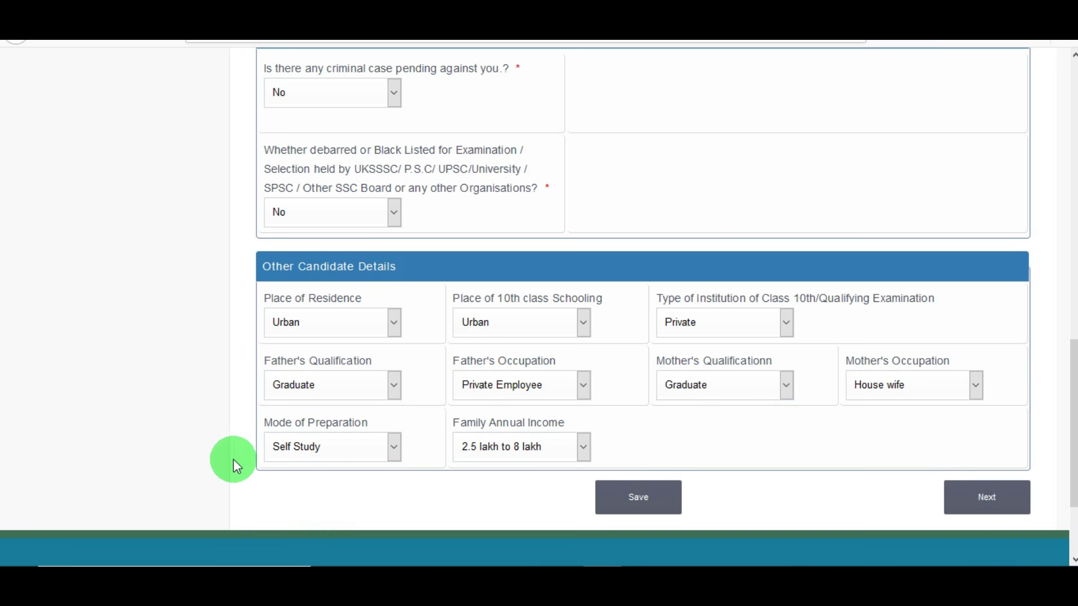
{"action": "left_click", "coordinate": [518, 454]}
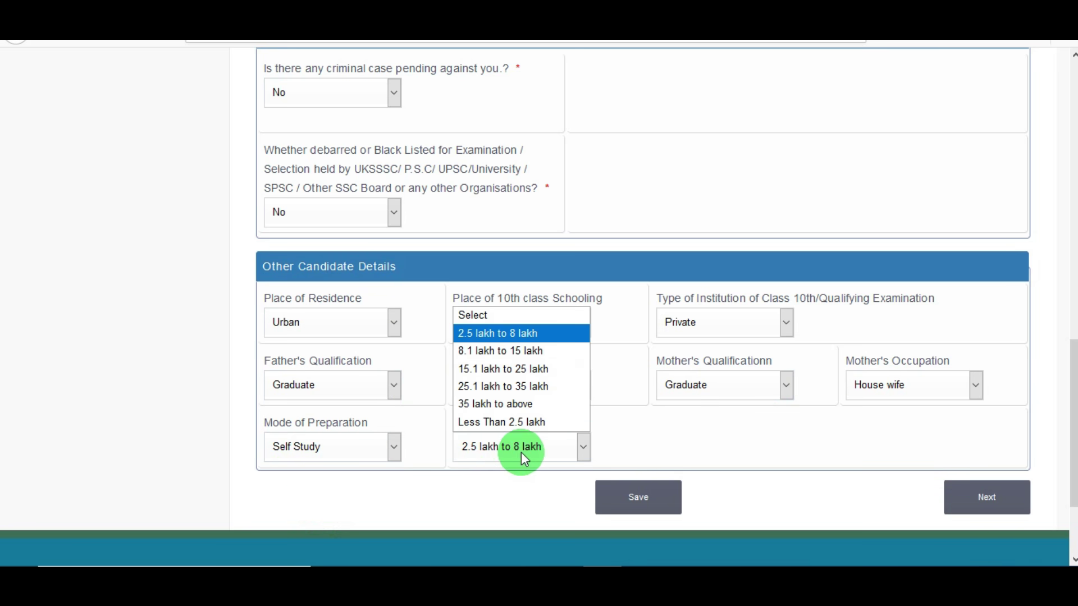
{"action": "left_click", "coordinate": [627, 439]}
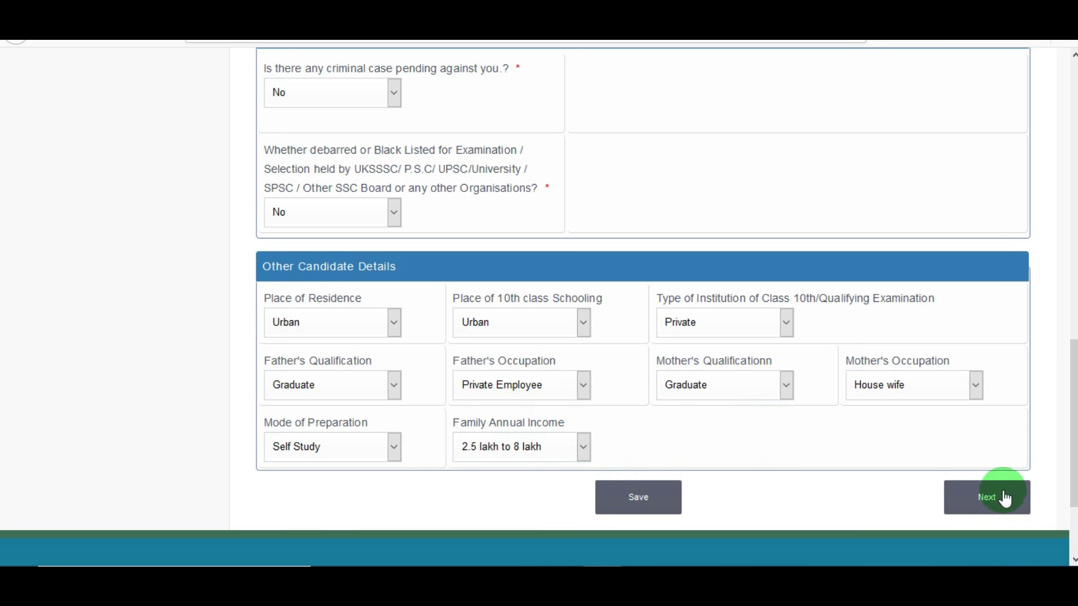
{"action": "left_click", "coordinate": [987, 503]}
Enter SSC/Matric/High School as qualification type, degree and subjects, with RAJASTHAN as the state
{"action": "left_click", "coordinate": [719, 276]}
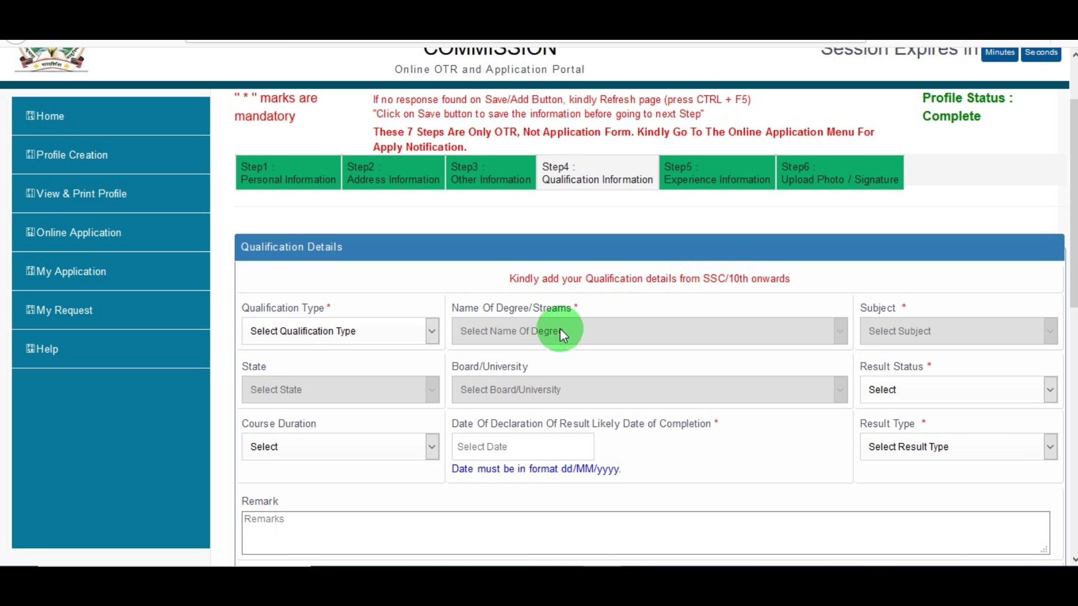
{"action": "left_click", "coordinate": [383, 333]}
{"action": "left_click", "coordinate": [343, 89]}
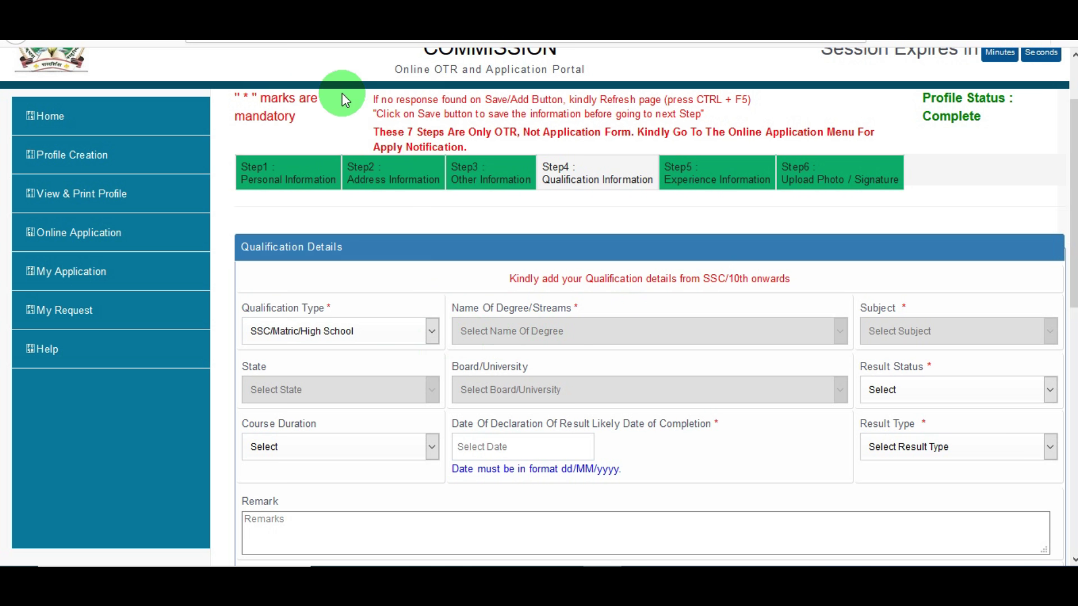
{"action": "left_click", "coordinate": [569, 330]}
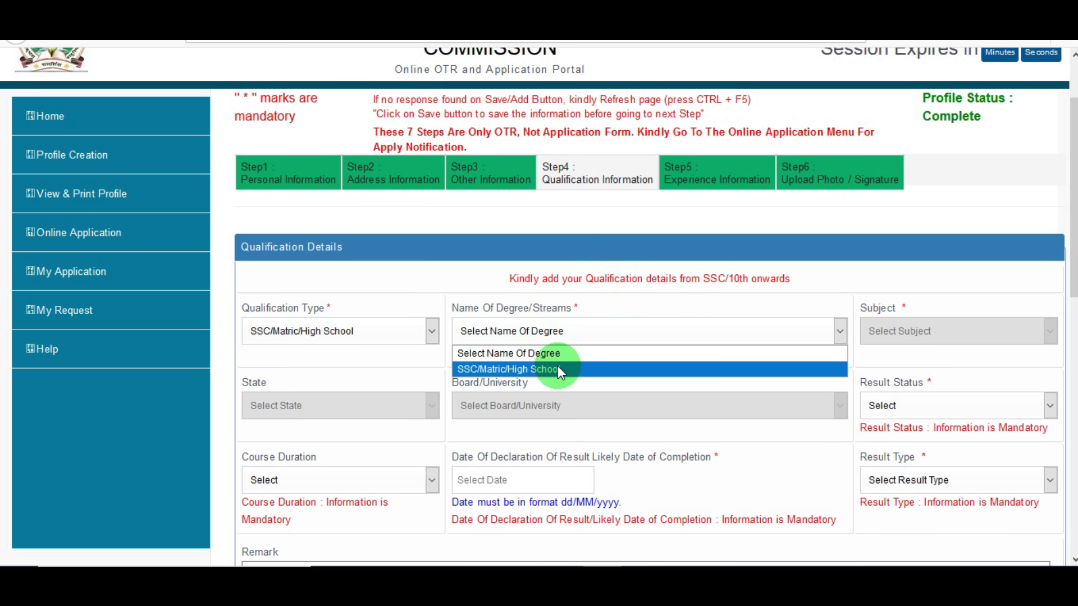
{"action": "left_click", "coordinate": [560, 370]}
{"action": "left_click", "coordinate": [873, 335]}
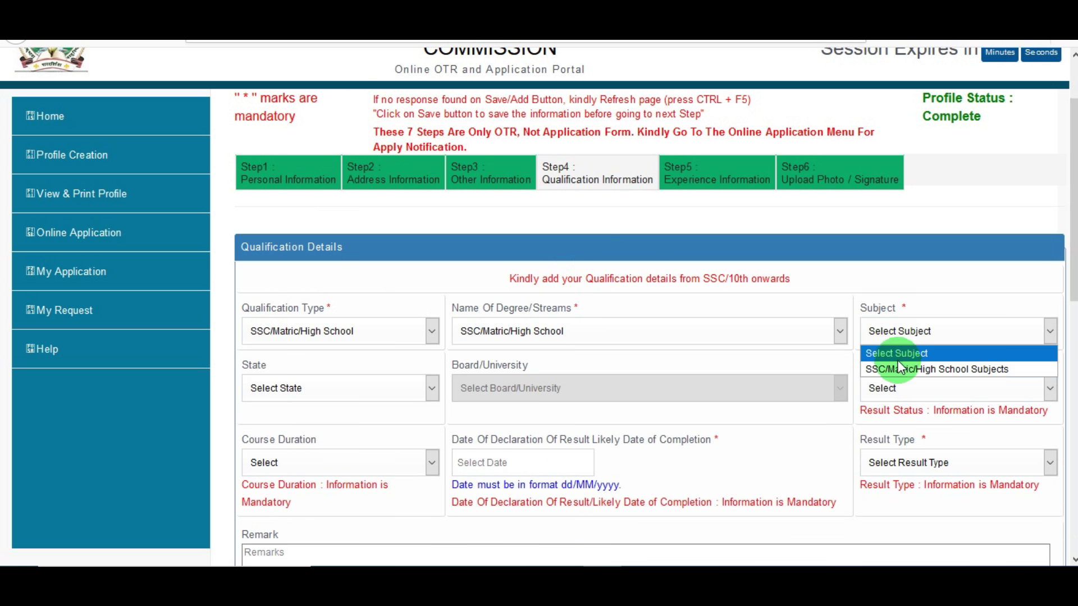
{"action": "left_click", "coordinate": [898, 367]}
{"action": "left_click", "coordinate": [402, 389]}
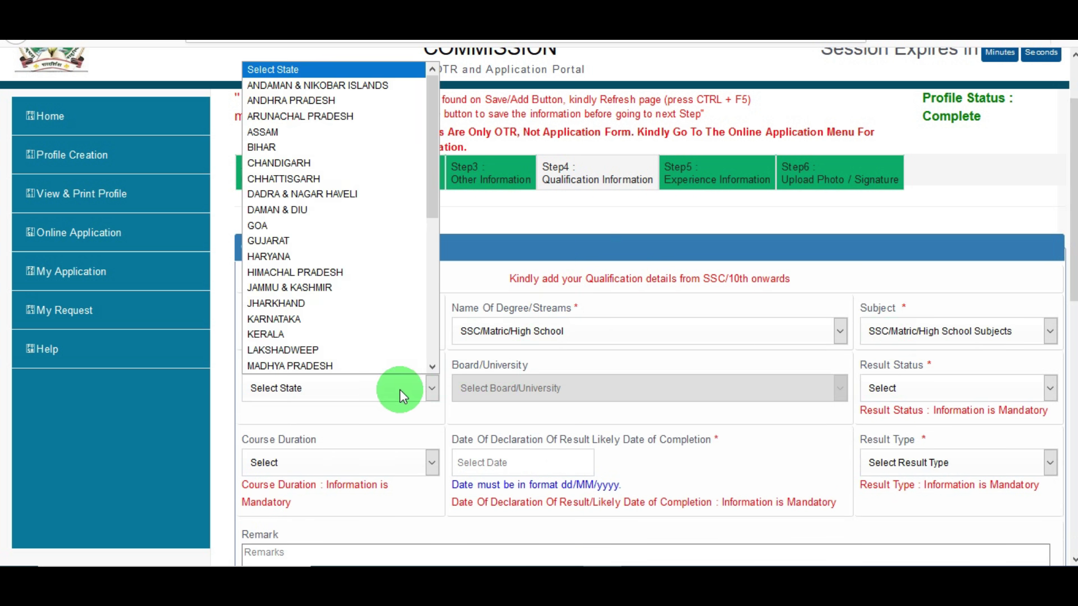
{"action": "key", "text": "r"}
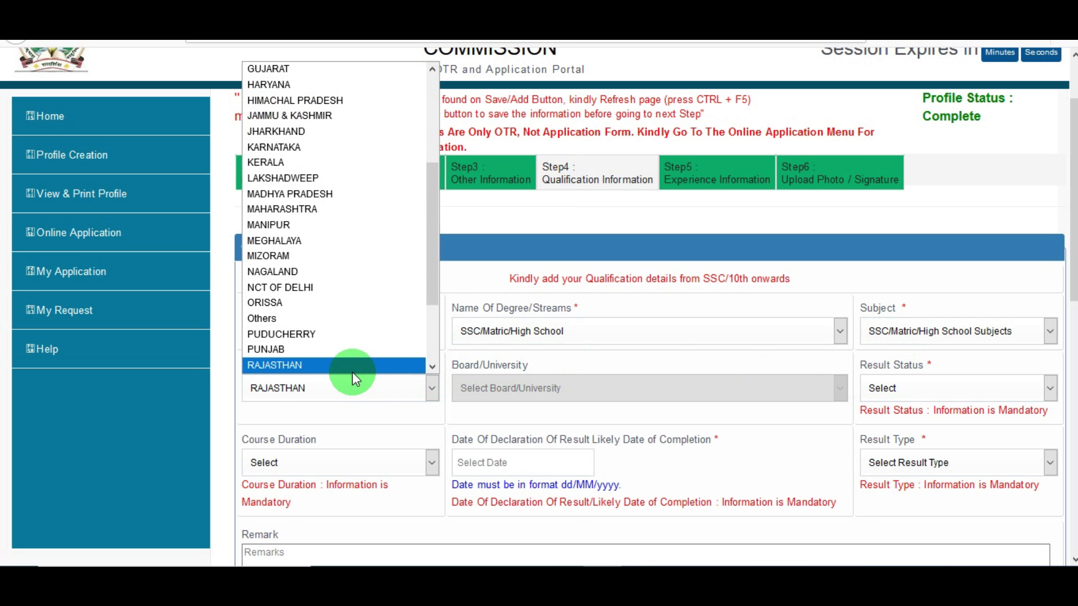
{"action": "left_click", "coordinate": [346, 369]}
Set State Board, Passed result status, 1 Year duration and Marks as the result type
{"action": "left_click", "coordinate": [555, 396]}
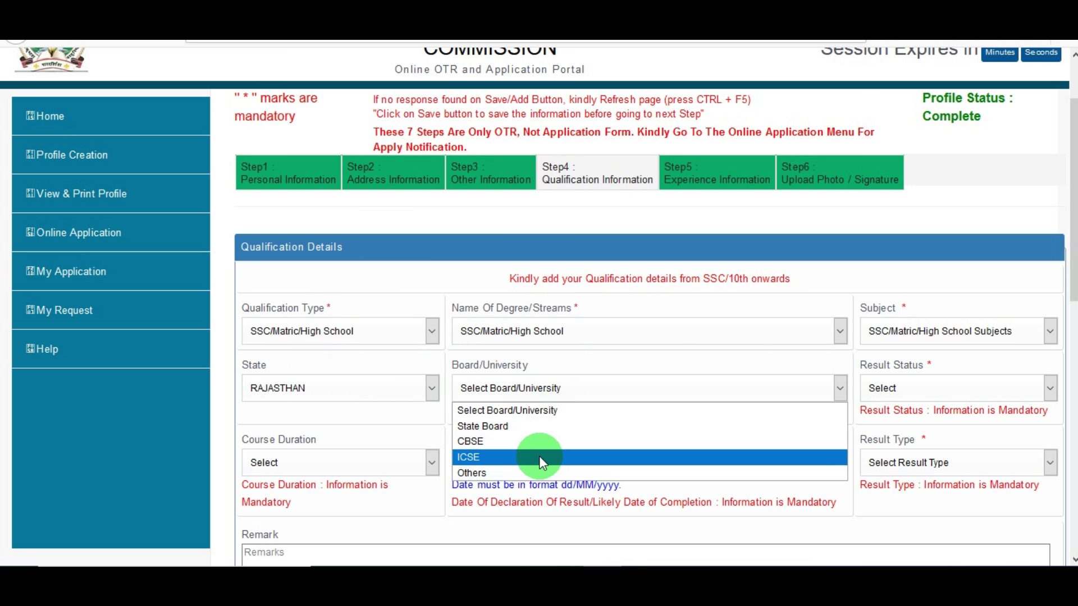
{"action": "left_click", "coordinate": [508, 427]}
{"action": "left_click", "coordinate": [914, 396]}
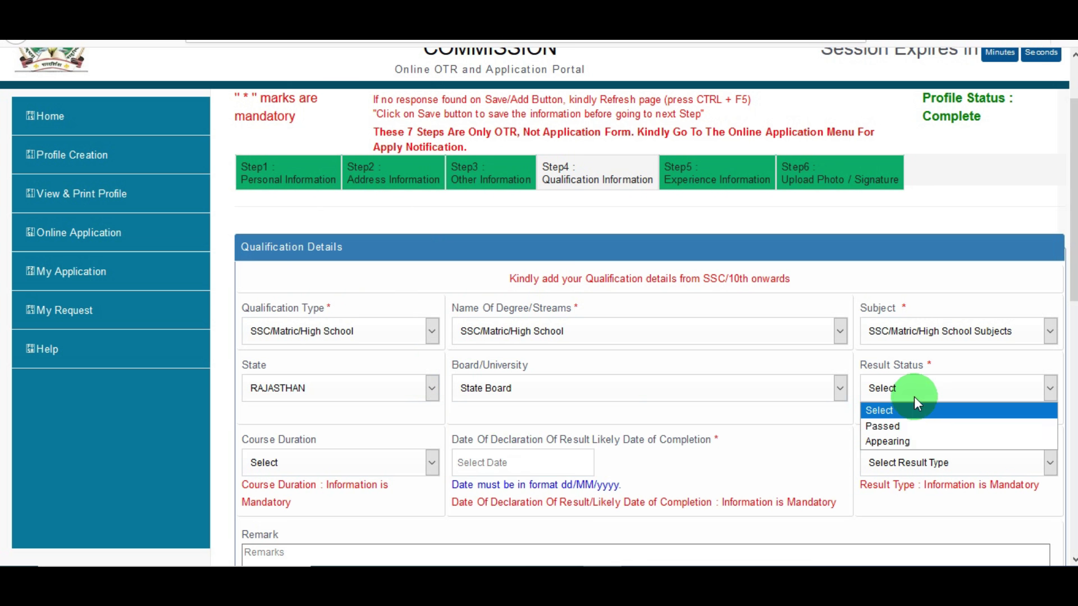
{"action": "left_click", "coordinate": [906, 425]}
{"action": "left_click", "coordinate": [363, 436]}
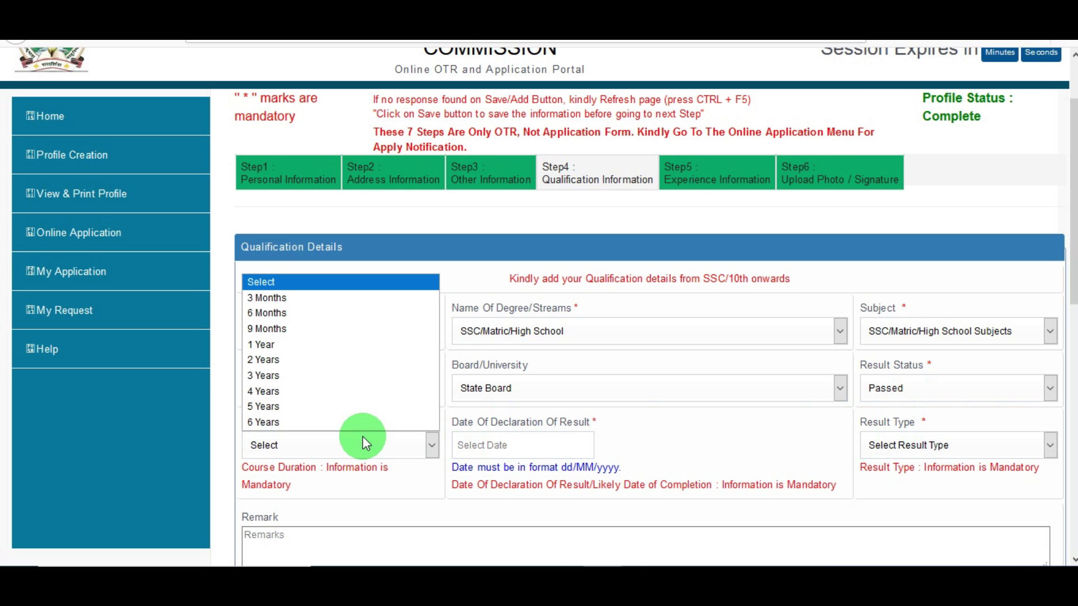
{"action": "left_click", "coordinate": [331, 346]}
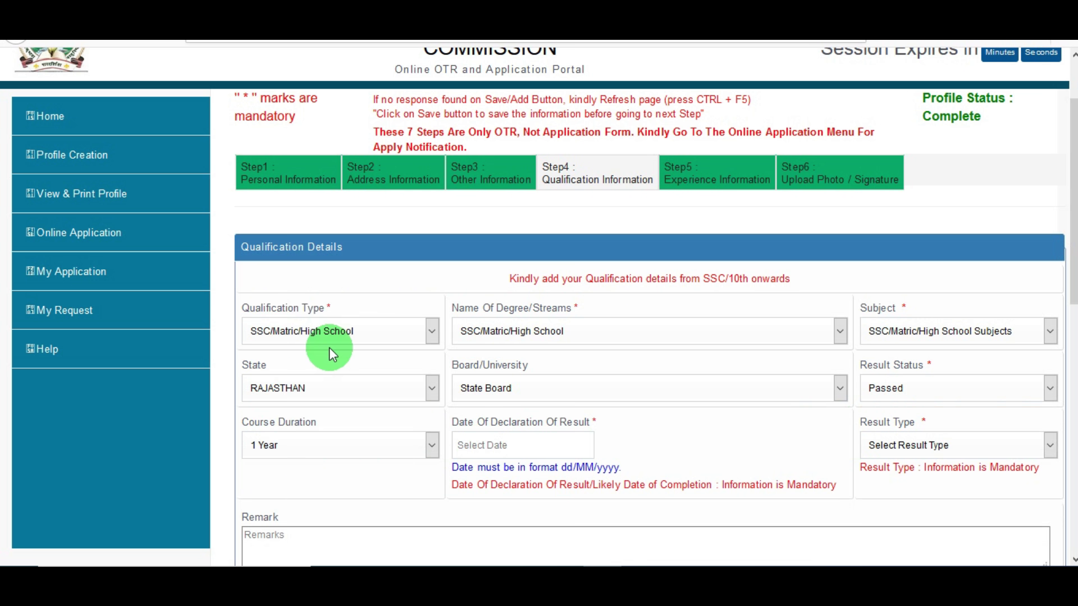
{"action": "left_click", "coordinate": [505, 450]}
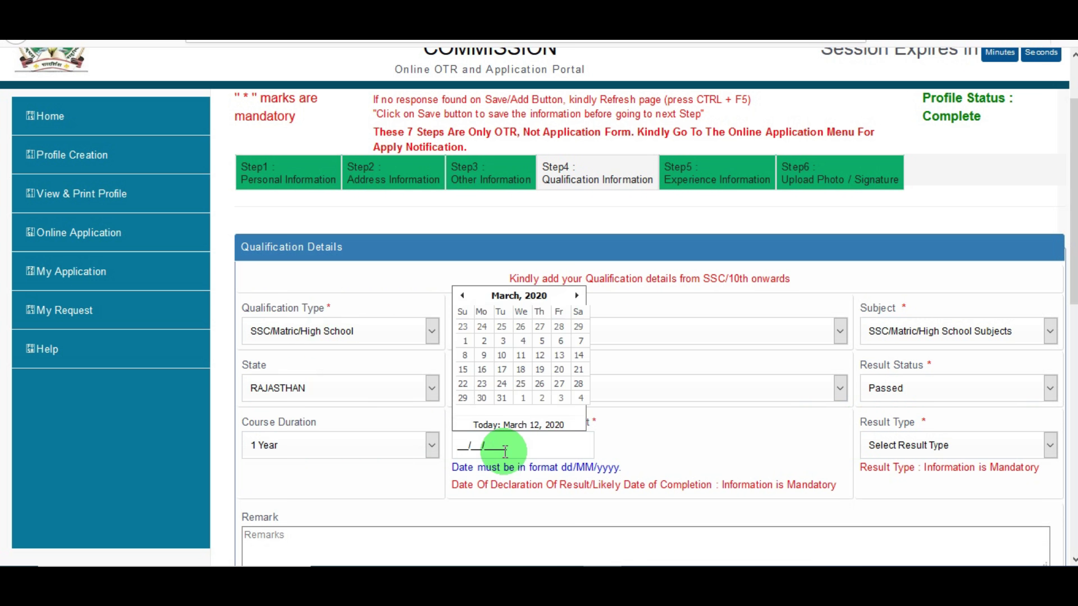
{"action": "left_click", "coordinate": [675, 448]}
{"action": "left_click", "coordinate": [924, 450]}
{"action": "left_click", "coordinate": [914, 484]}
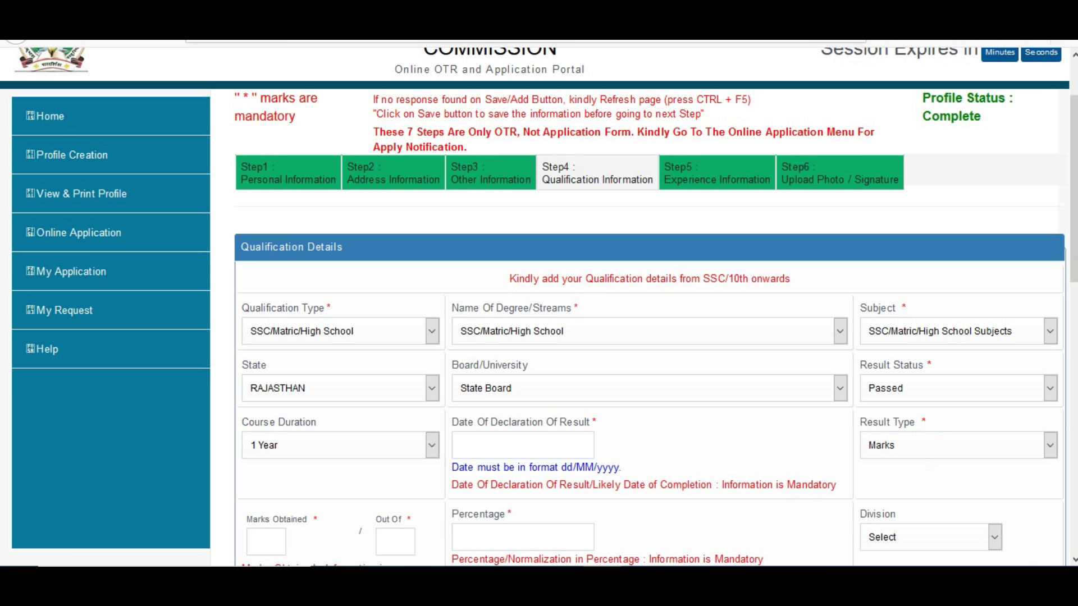
{"action": "scroll", "coordinate": [1049, 325], "scroll_direction": "down", "scroll_amount": 2}
{"action": "left_click", "coordinate": [975, 365]}
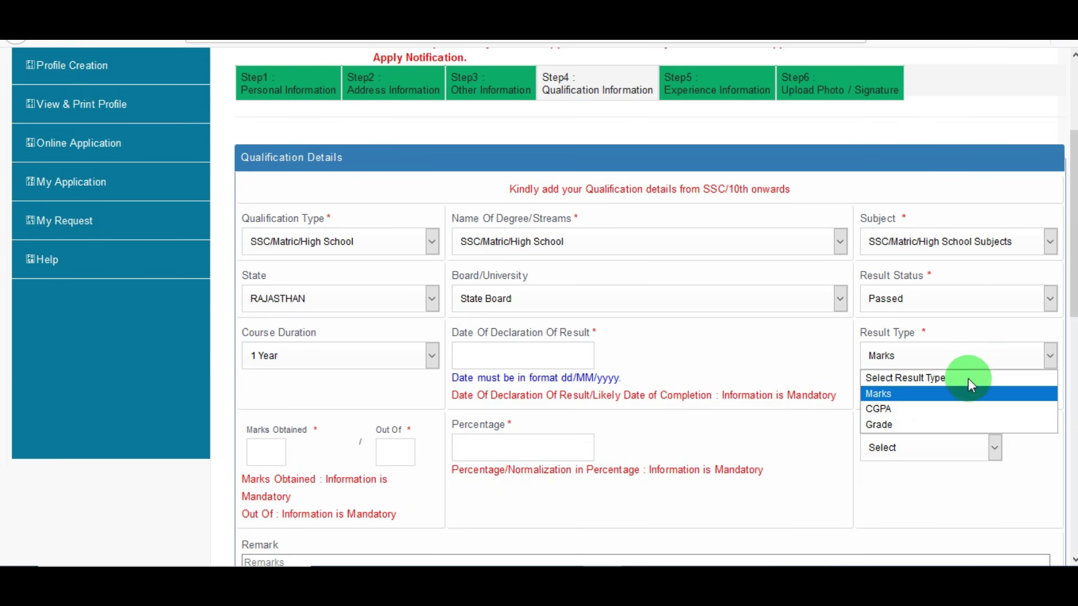
{"action": "left_click", "coordinate": [726, 353]}
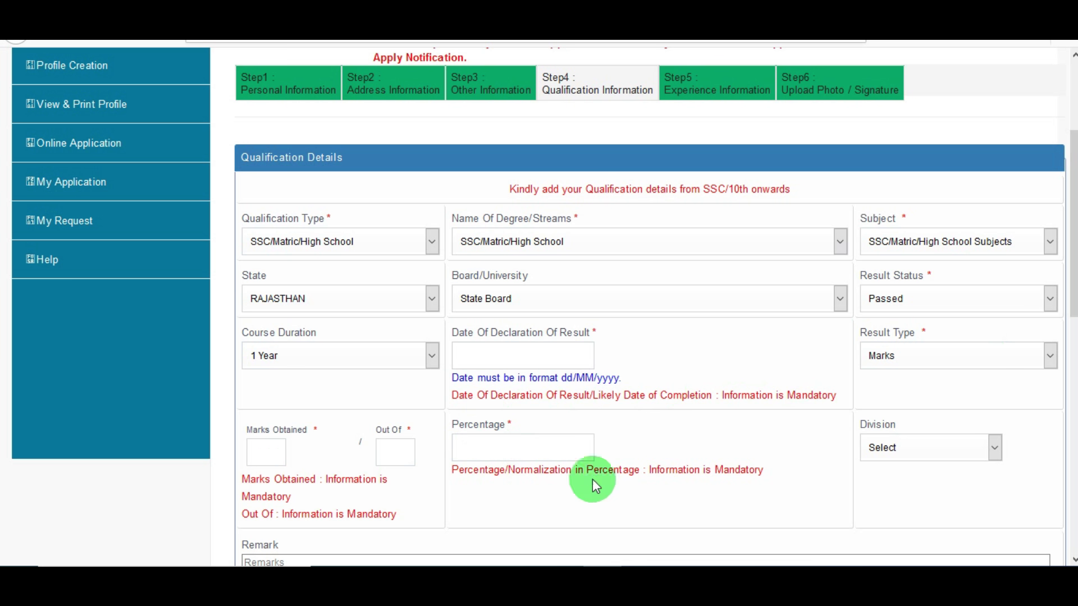
{"action": "scroll", "coordinate": [935, 436], "scroll_direction": "down", "scroll_amount": 2}
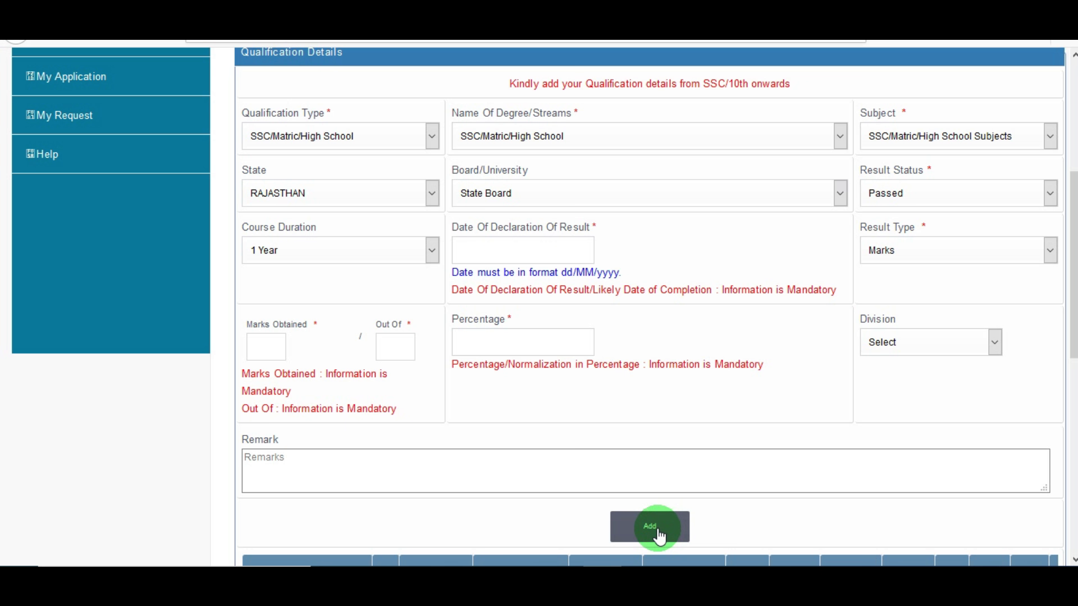
{"action": "scroll", "coordinate": [815, 260], "scroll_direction": "up", "scroll_amount": 1}
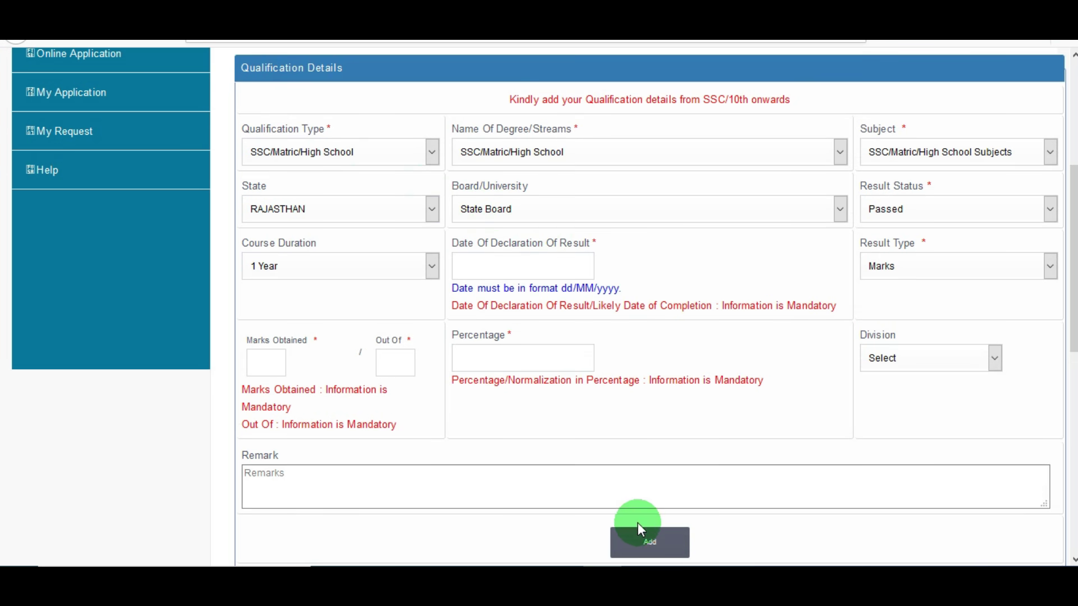
Add the SSC/Matric entry and start an SSSC(12th) Intermediate Science entry with Mathematics, Chemistry, Physics
{"action": "left_click", "coordinate": [362, 152]}
{"action": "left_click", "coordinate": [326, 204]}
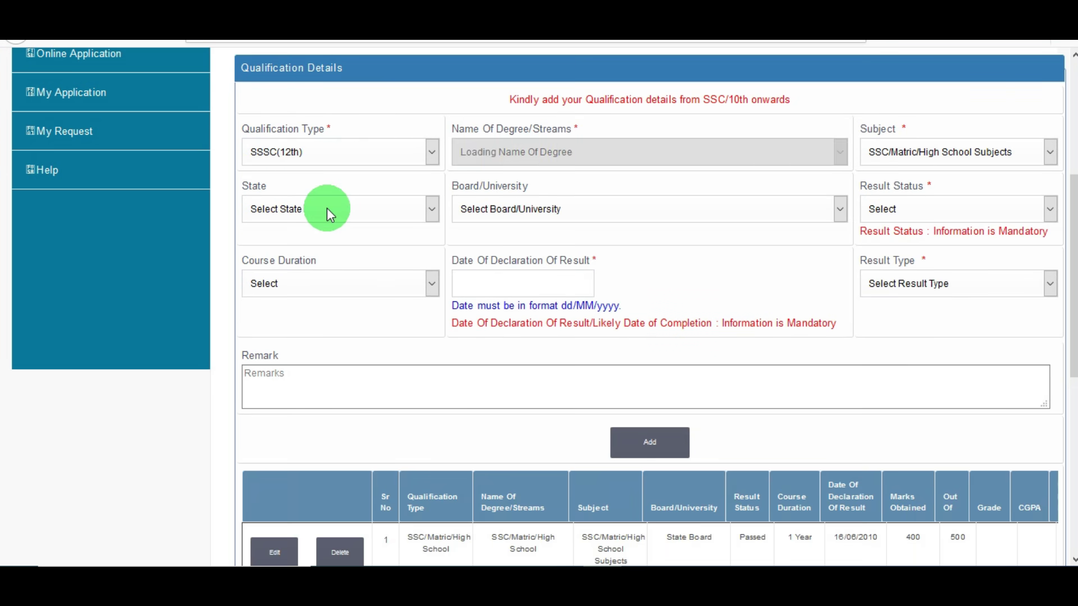
{"action": "scroll", "coordinate": [564, 168], "scroll_direction": "up", "scroll_amount": 2}
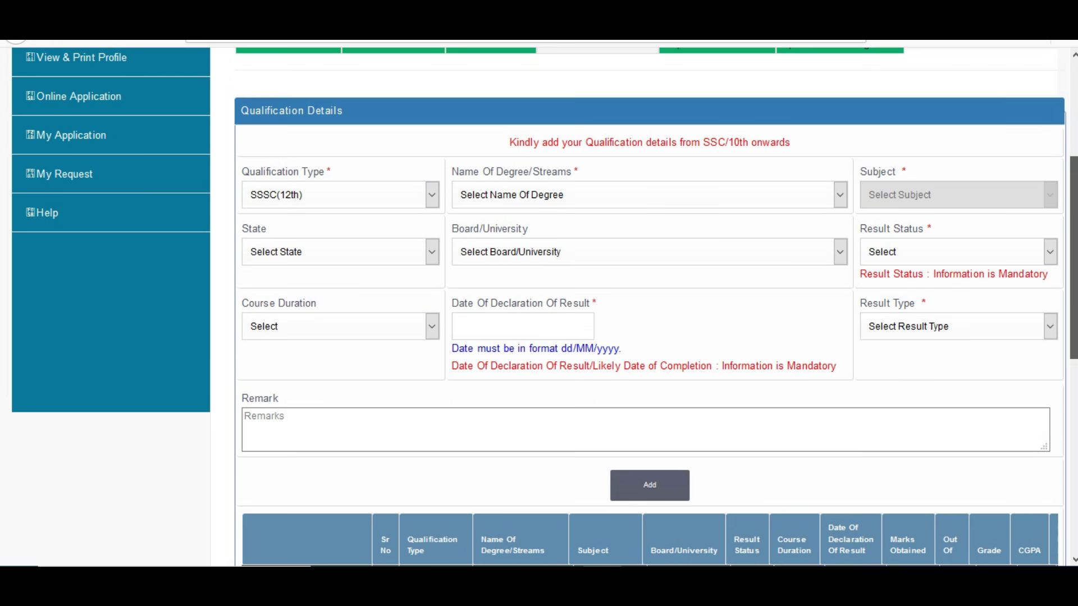
{"action": "left_click", "coordinate": [568, 199]}
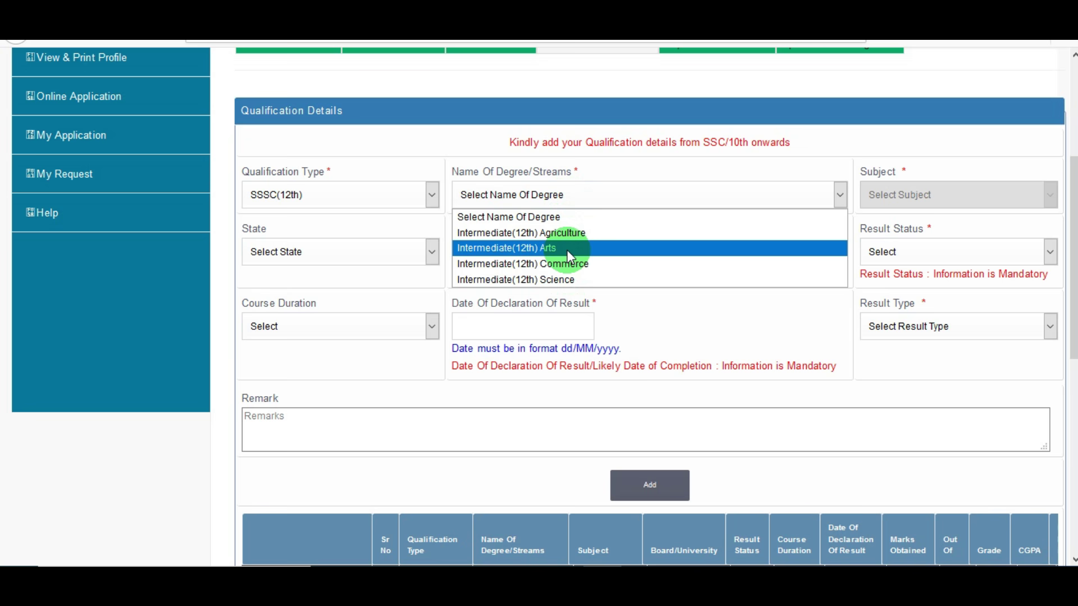
{"action": "left_click", "coordinate": [571, 280]}
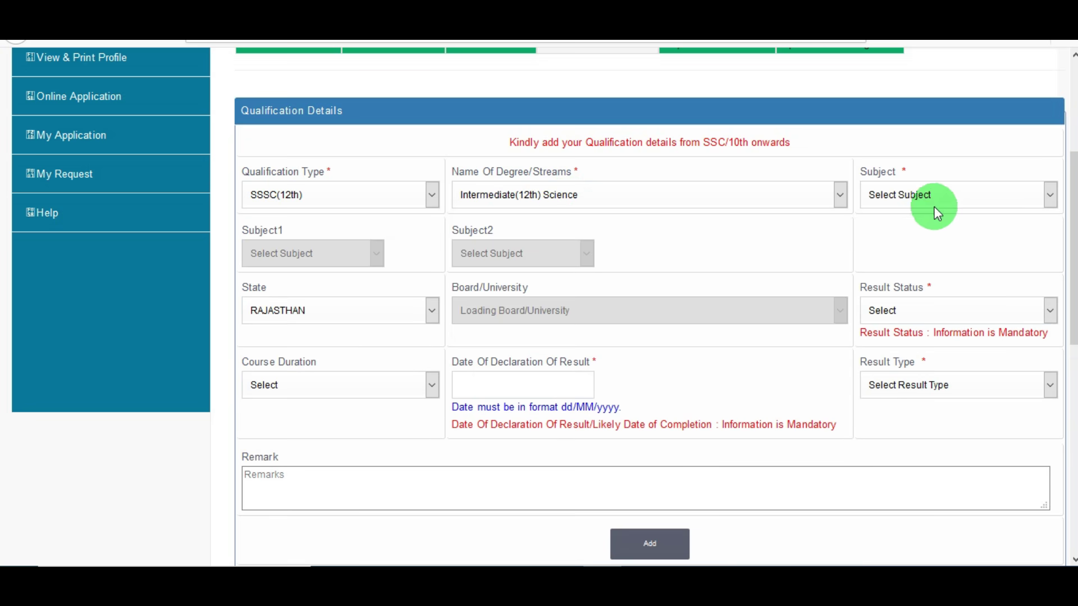
{"action": "left_click", "coordinate": [935, 200]}
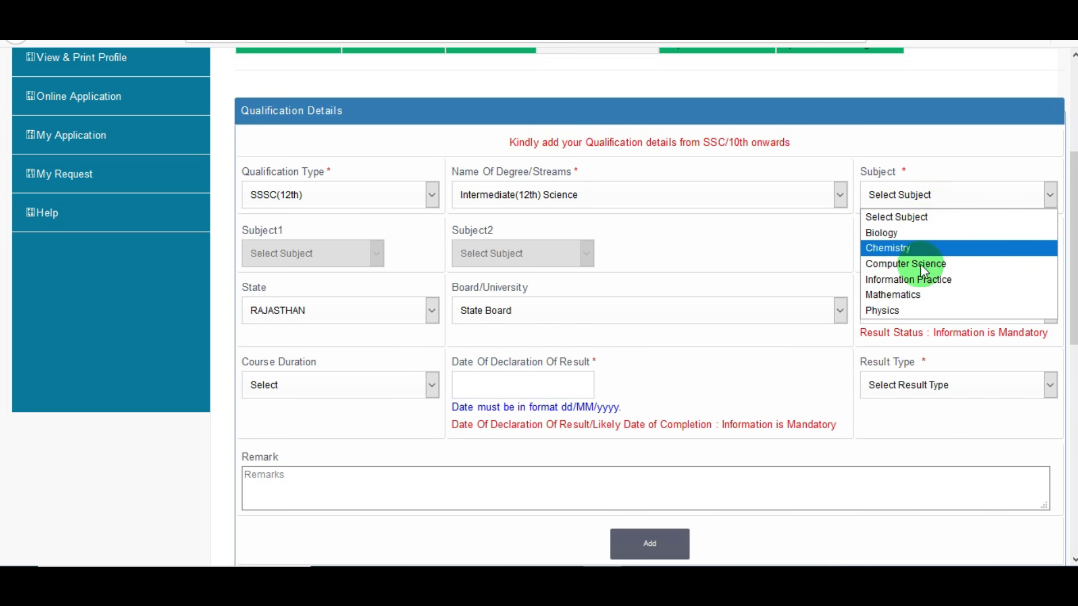
{"action": "left_click", "coordinate": [916, 294]}
{"action": "left_click", "coordinate": [327, 260]}
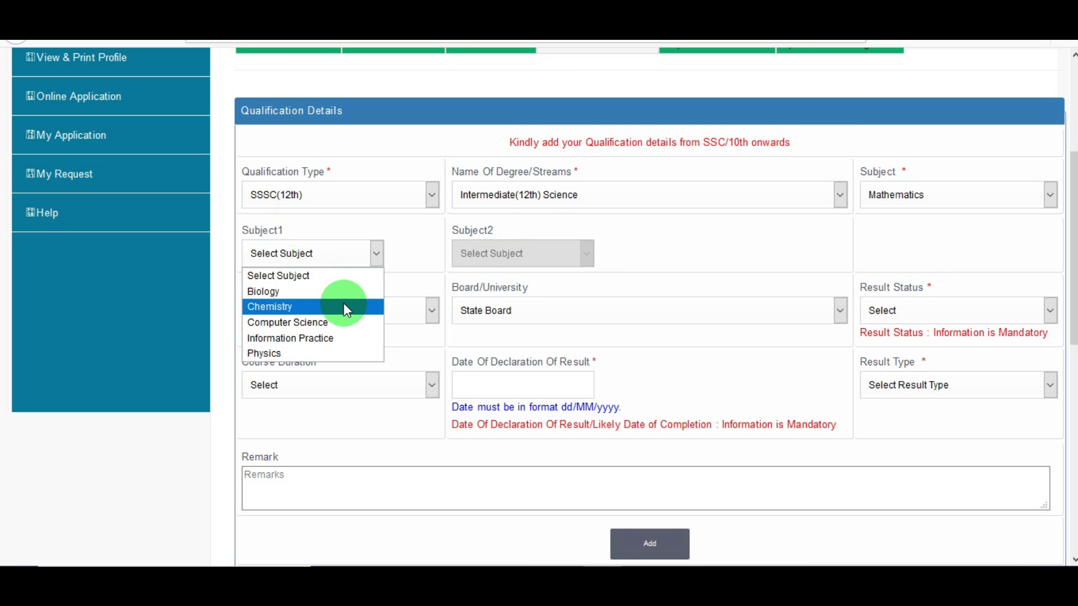
{"action": "left_click", "coordinate": [342, 306]}
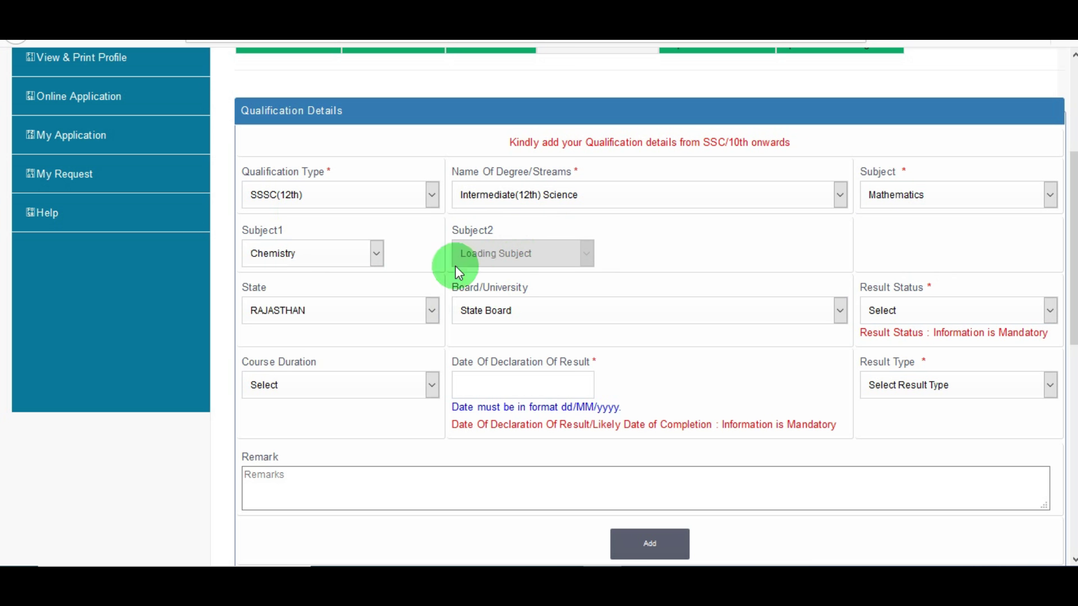
{"action": "left_click", "coordinate": [521, 255]}
{"action": "left_click", "coordinate": [490, 338]}
Keep the state, State Board and course duration, and set the result type to Marks
{"action": "left_click", "coordinate": [379, 313]}
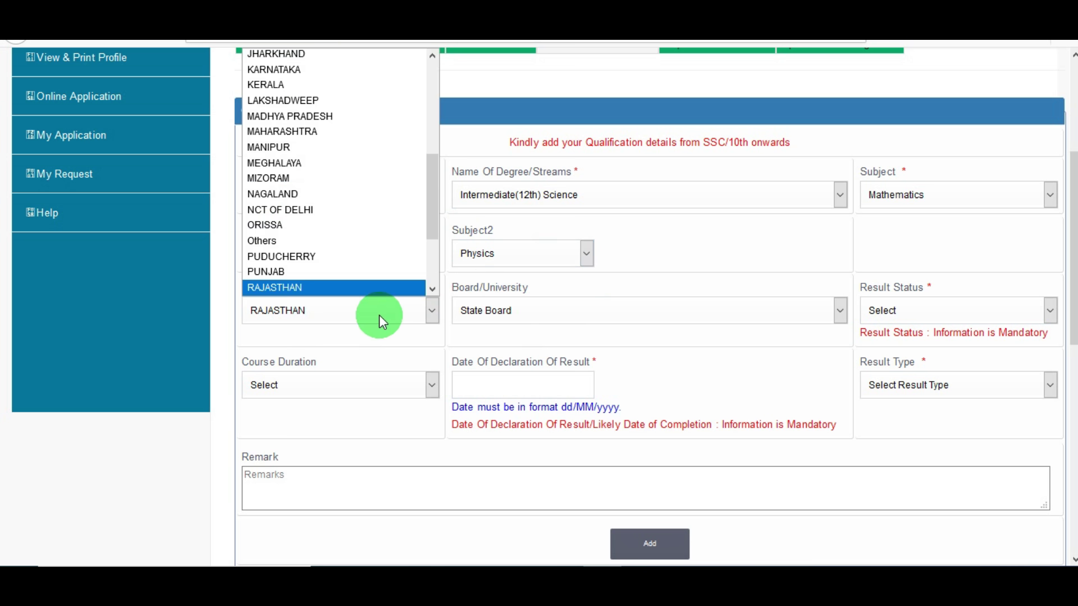
{"action": "left_click", "coordinate": [567, 314]}
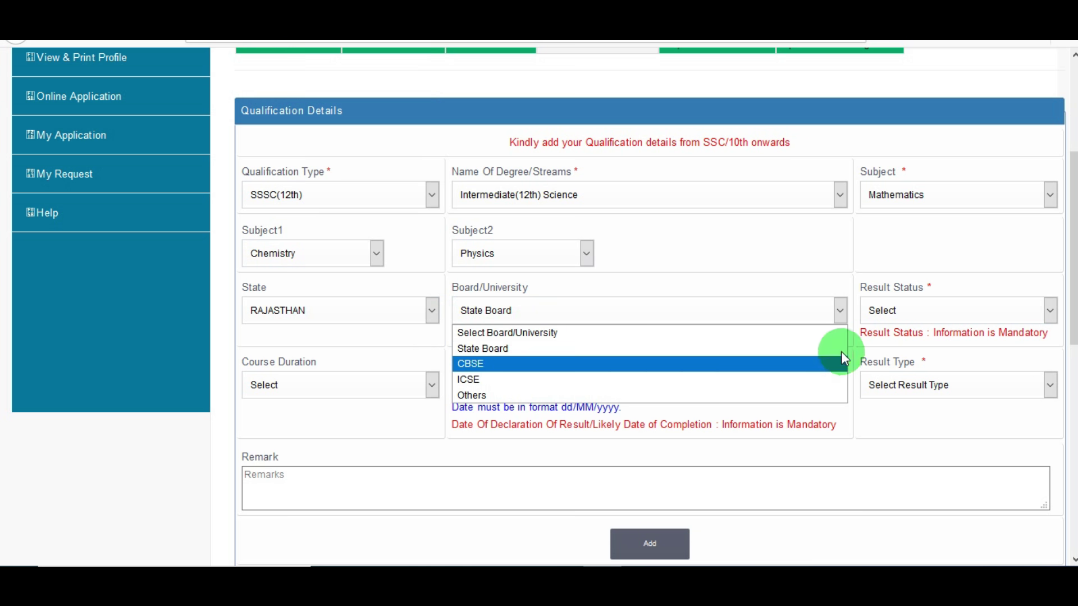
{"action": "left_click", "coordinate": [896, 323]}
{"action": "left_click", "coordinate": [363, 390]}
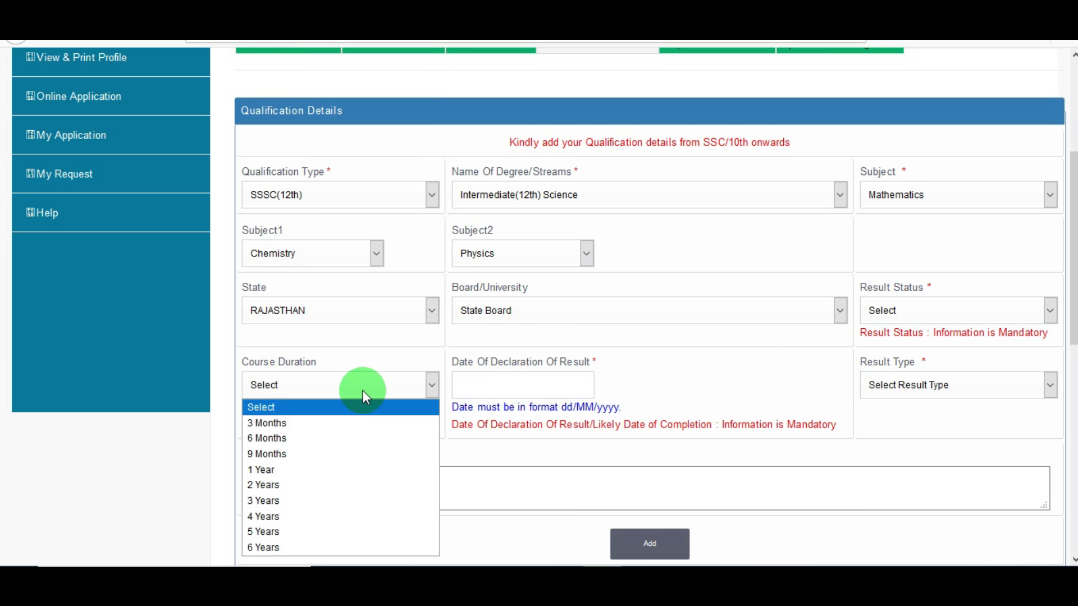
{"action": "left_click", "coordinate": [544, 388]}
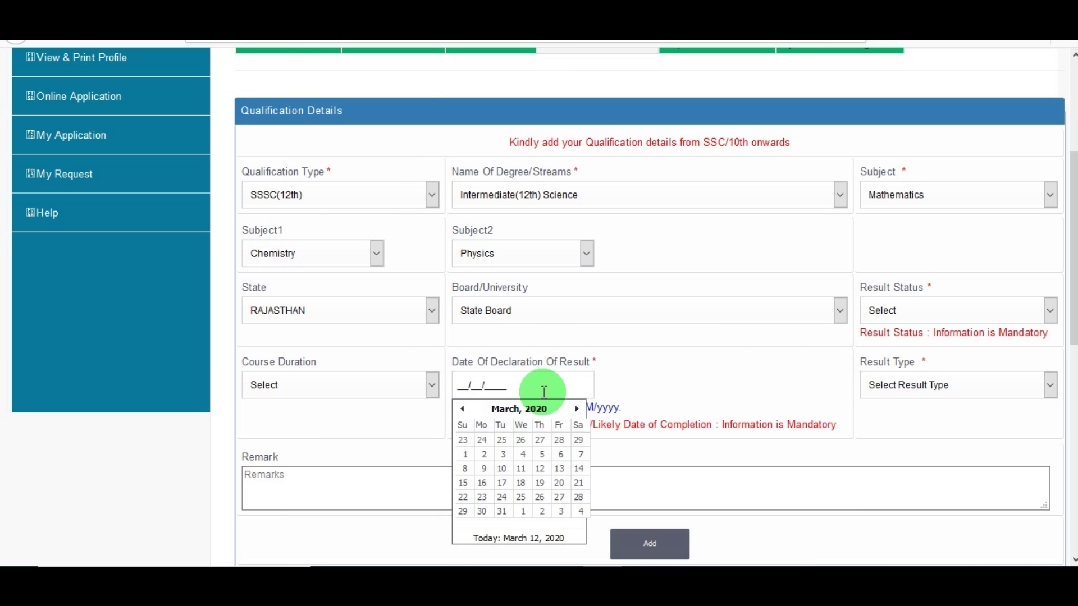
{"action": "left_click", "coordinate": [709, 389]}
{"action": "left_click", "coordinate": [891, 391]}
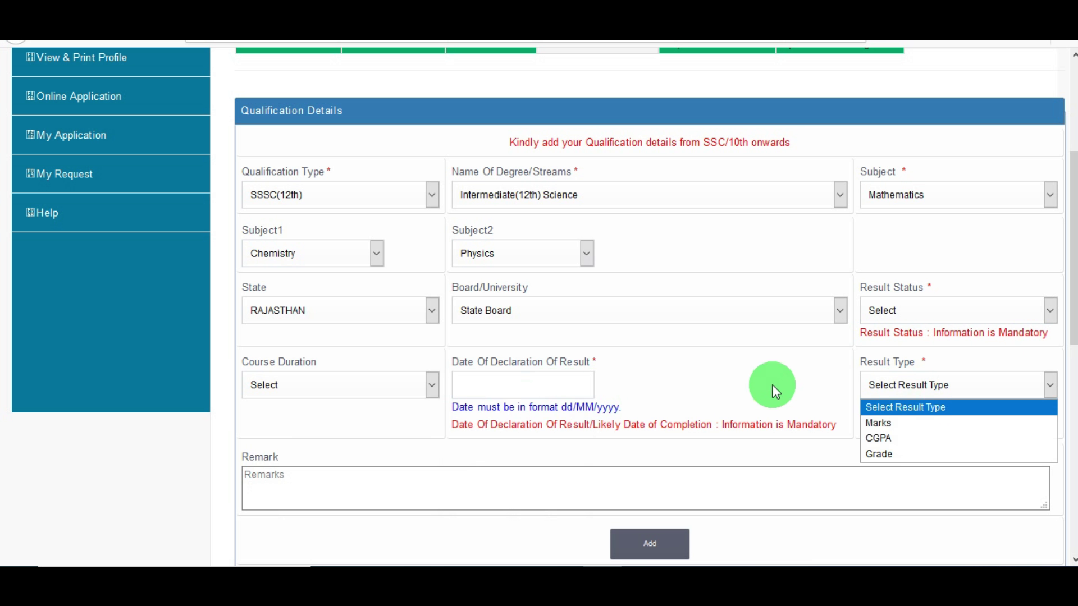
{"action": "left_click", "coordinate": [891, 423]}
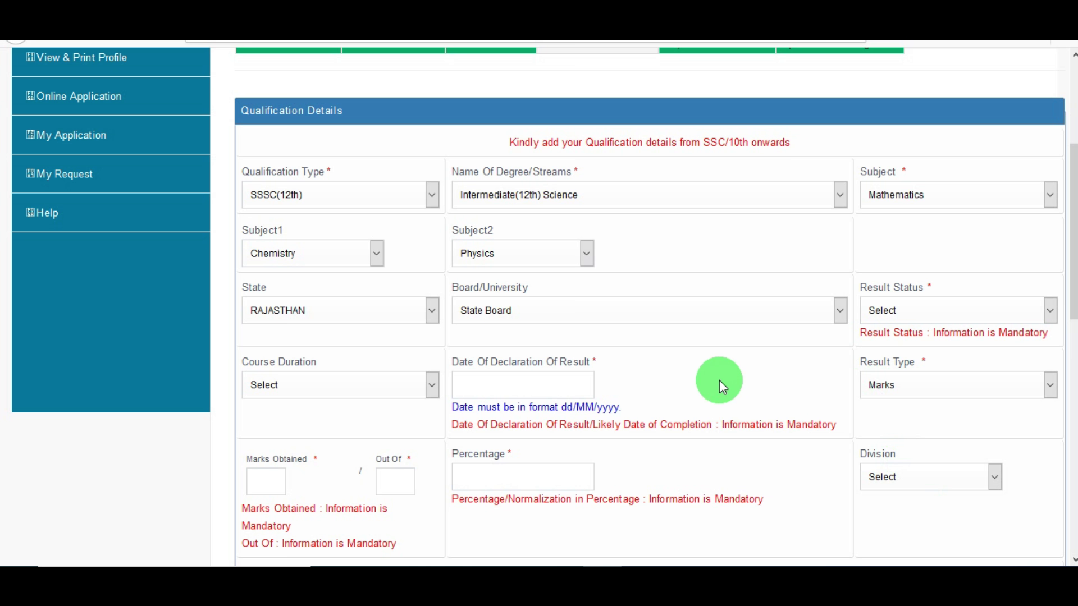
Change the qualification type to Diploma, then to Graduate
{"action": "left_click_drag", "start_coordinate": [1073, 230], "coordinate": [1073, 278]}
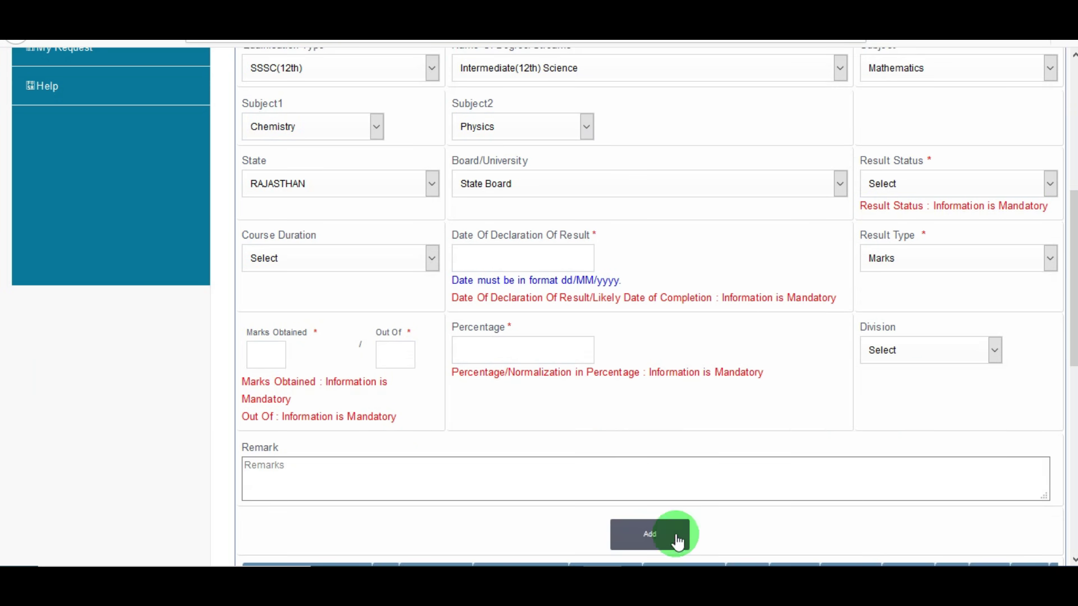
{"action": "scroll", "coordinate": [345, 244], "scroll_direction": "up", "scroll_amount": 2}
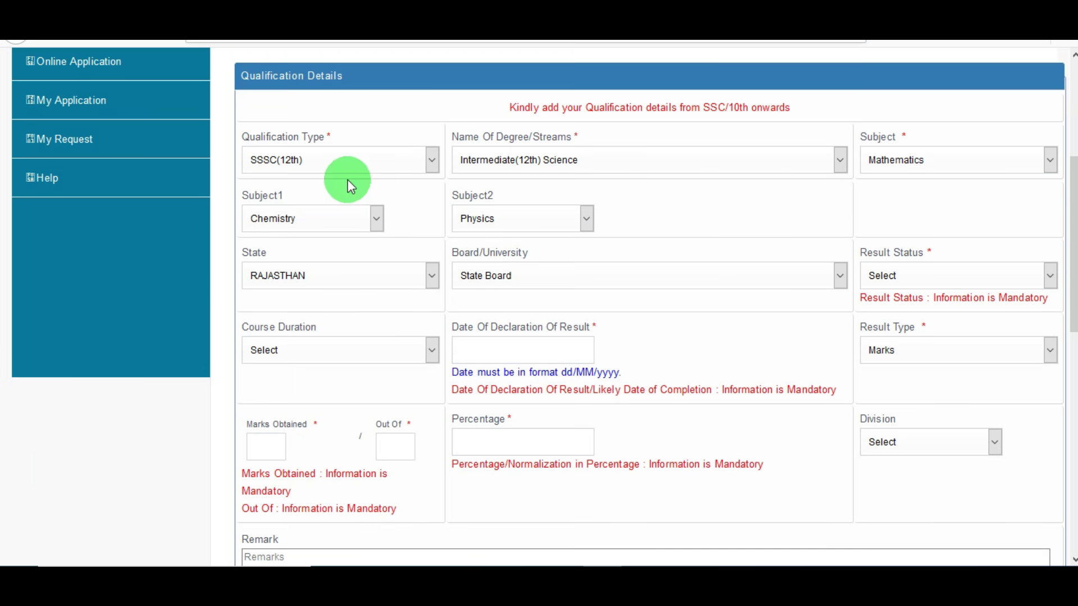
{"action": "left_click", "coordinate": [352, 169]}
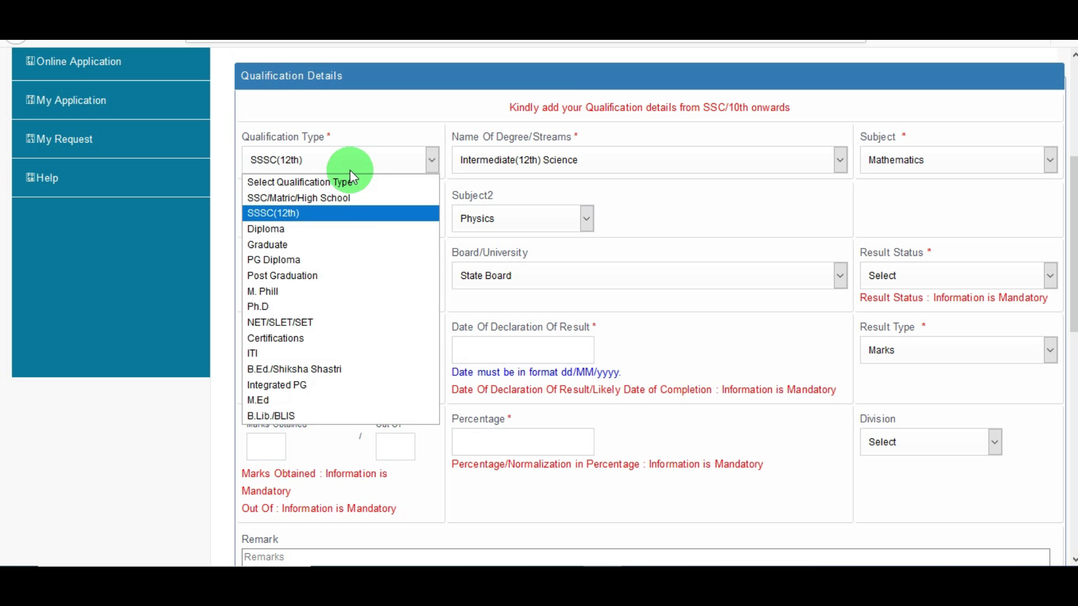
{"action": "left_click", "coordinate": [268, 229]}
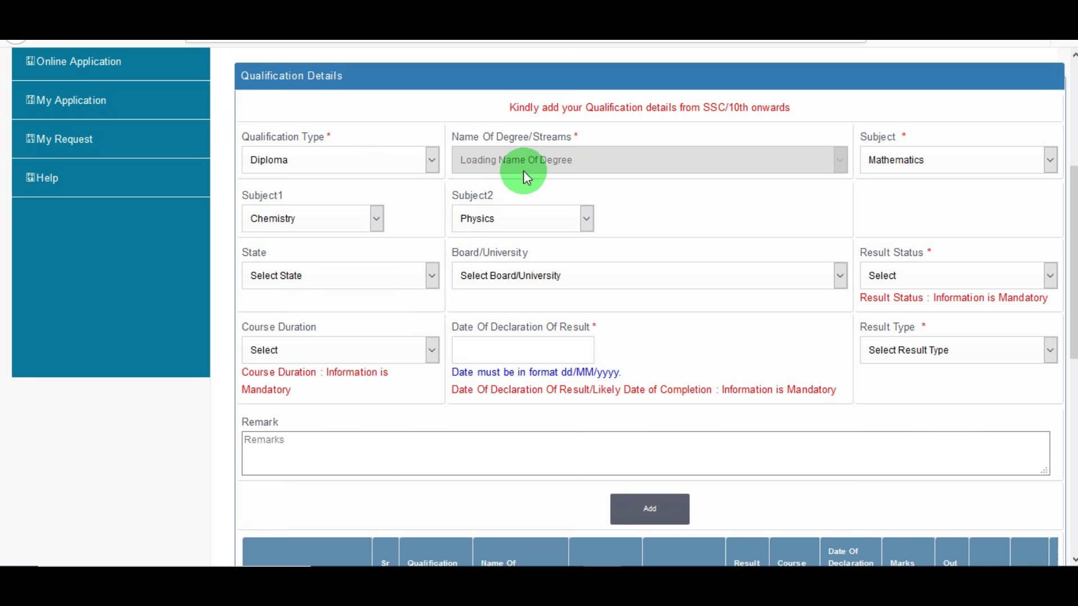
{"action": "left_click", "coordinate": [527, 164]}
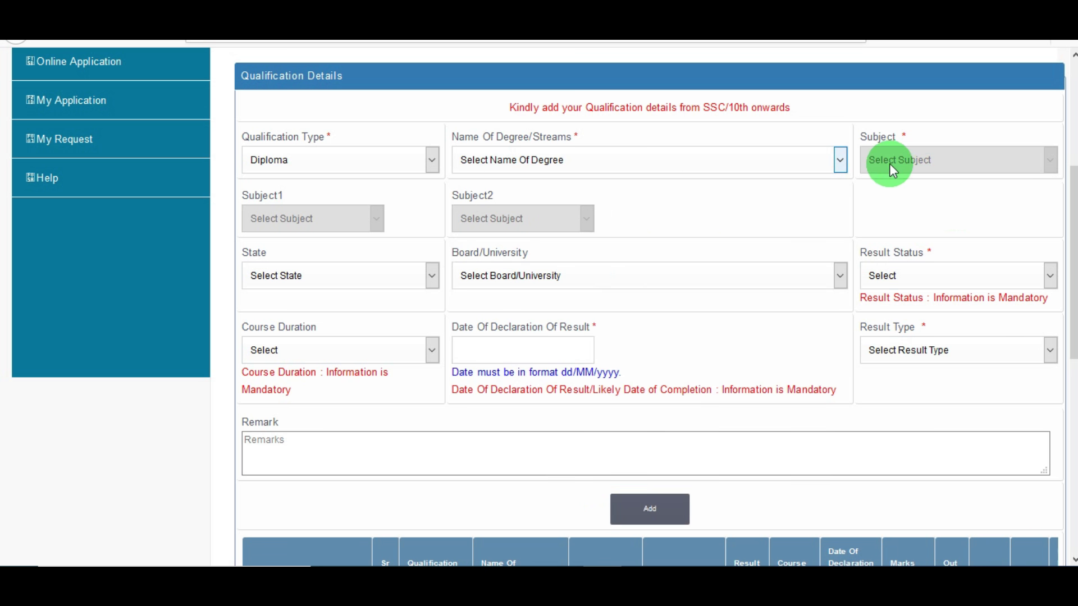
{"action": "left_click", "coordinate": [277, 162]}
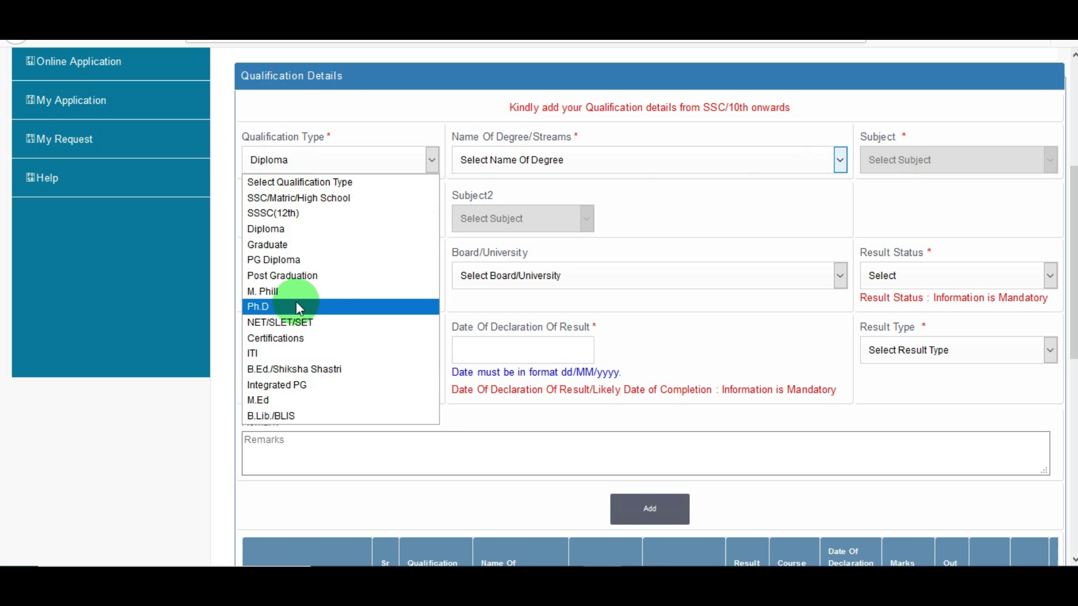
{"action": "left_click", "coordinate": [292, 245]}
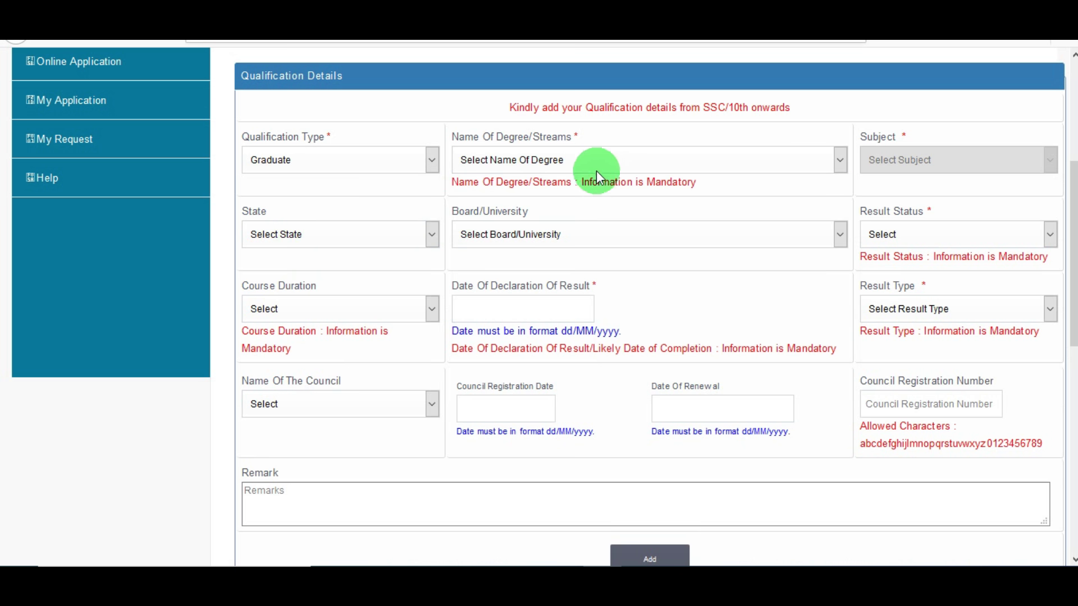
{"action": "left_click", "coordinate": [596, 168]}
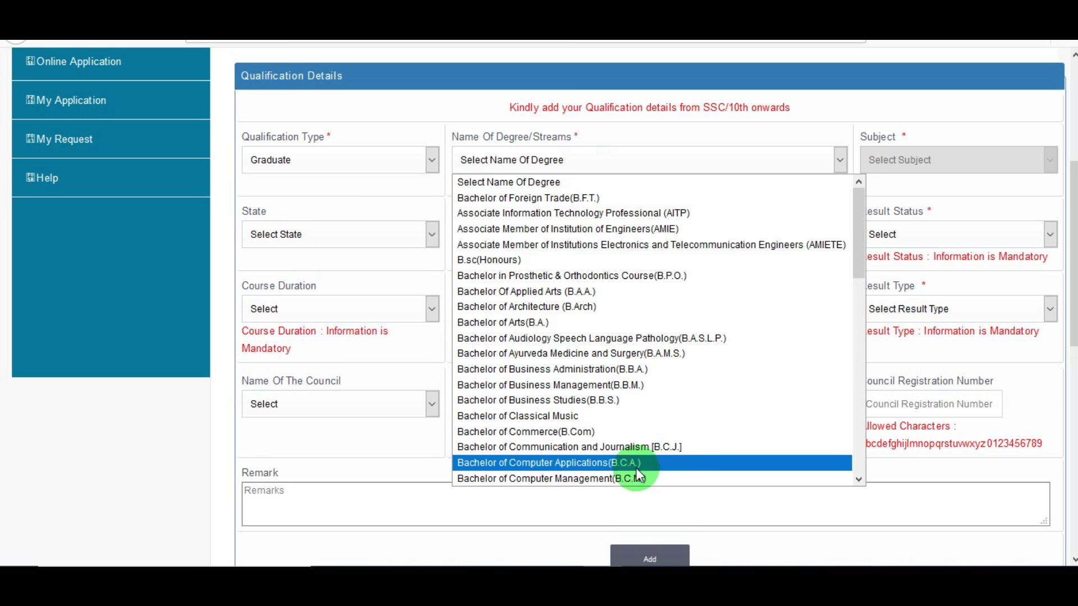
{"action": "left_click", "coordinate": [567, 323]}
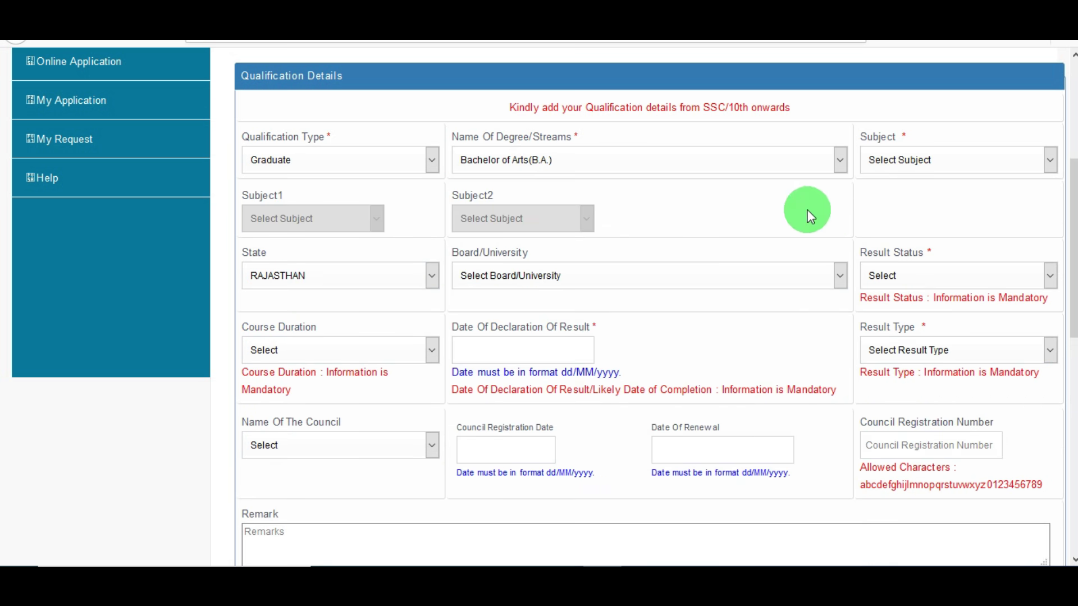
{"action": "left_click", "coordinate": [911, 160]}
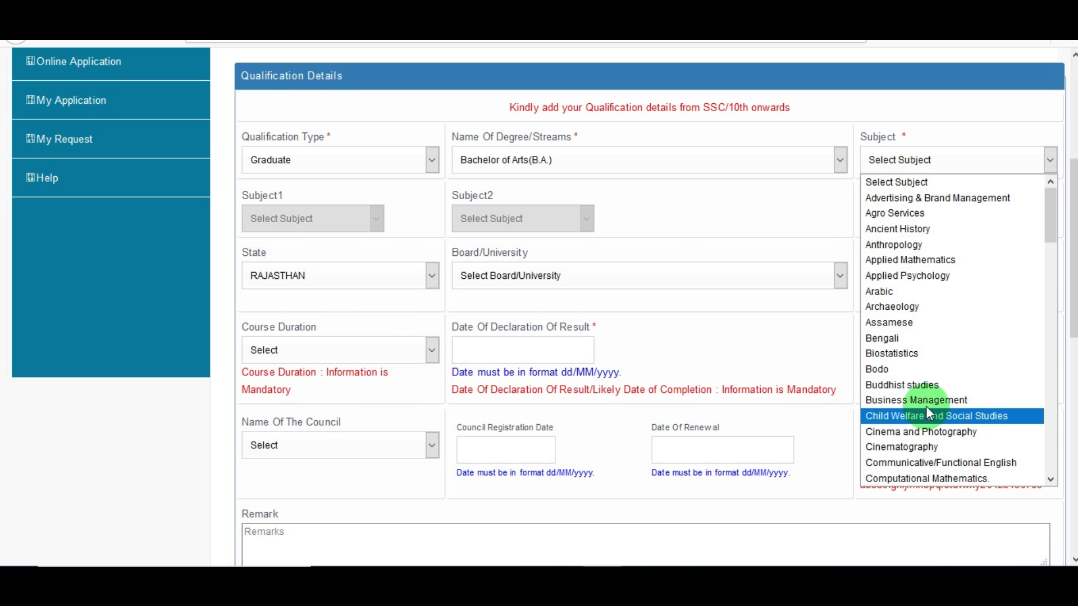
{"action": "left_click", "coordinate": [791, 207]}
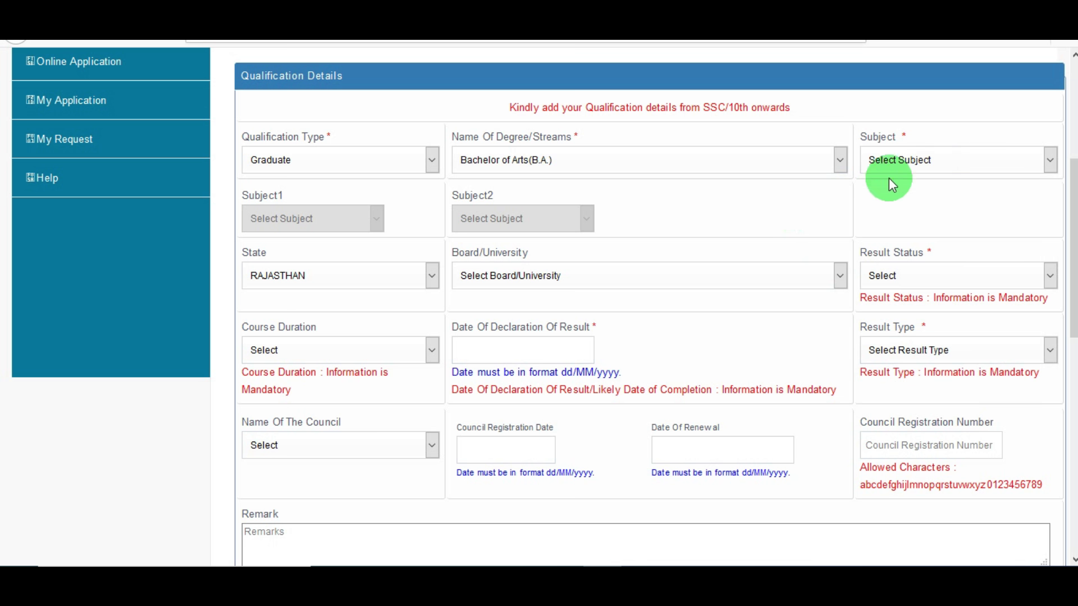
{"action": "left_click", "coordinate": [382, 284]}
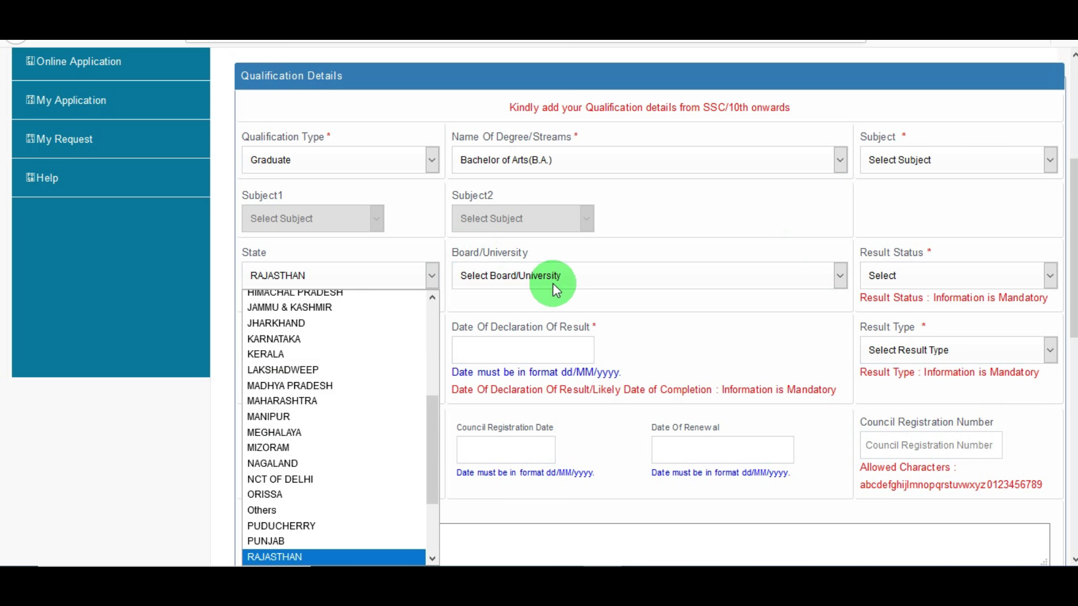
{"action": "left_click", "coordinate": [559, 282]}
{"action": "left_click", "coordinate": [822, 218]}
{"action": "left_click", "coordinate": [962, 270]}
{"action": "left_click", "coordinate": [834, 240]}
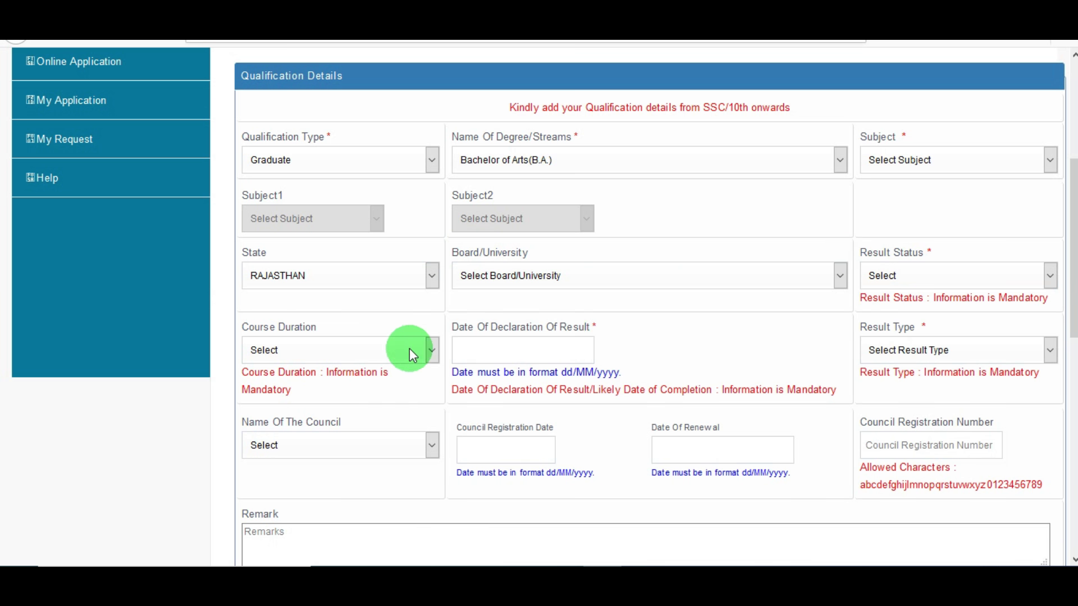
{"action": "left_click", "coordinate": [524, 349]}
{"action": "left_click", "coordinate": [724, 322]}
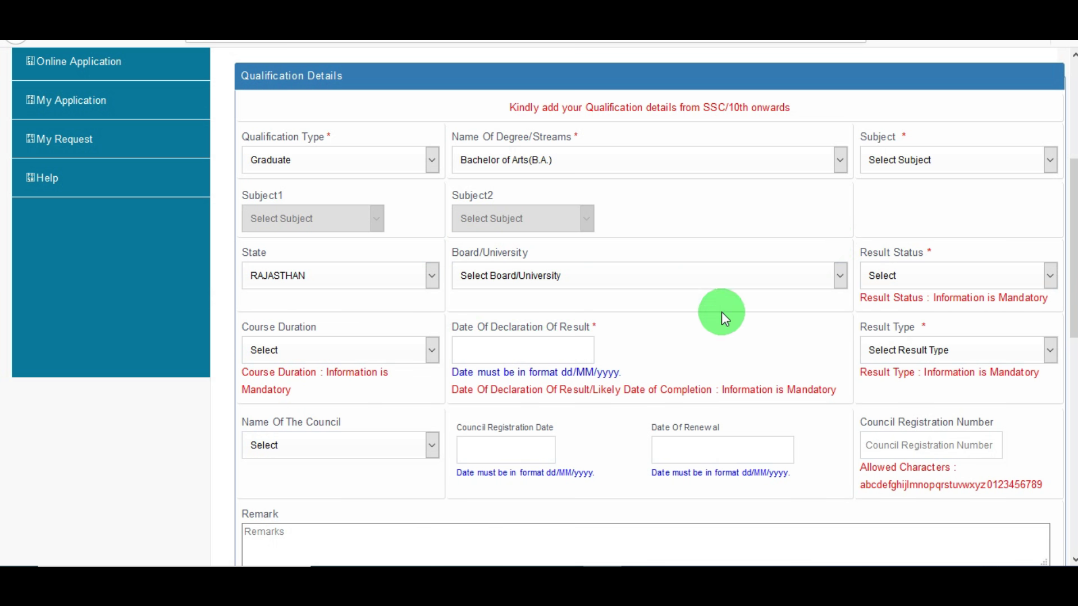
{"action": "left_click", "coordinate": [944, 352]}
{"action": "left_click", "coordinate": [833, 349]}
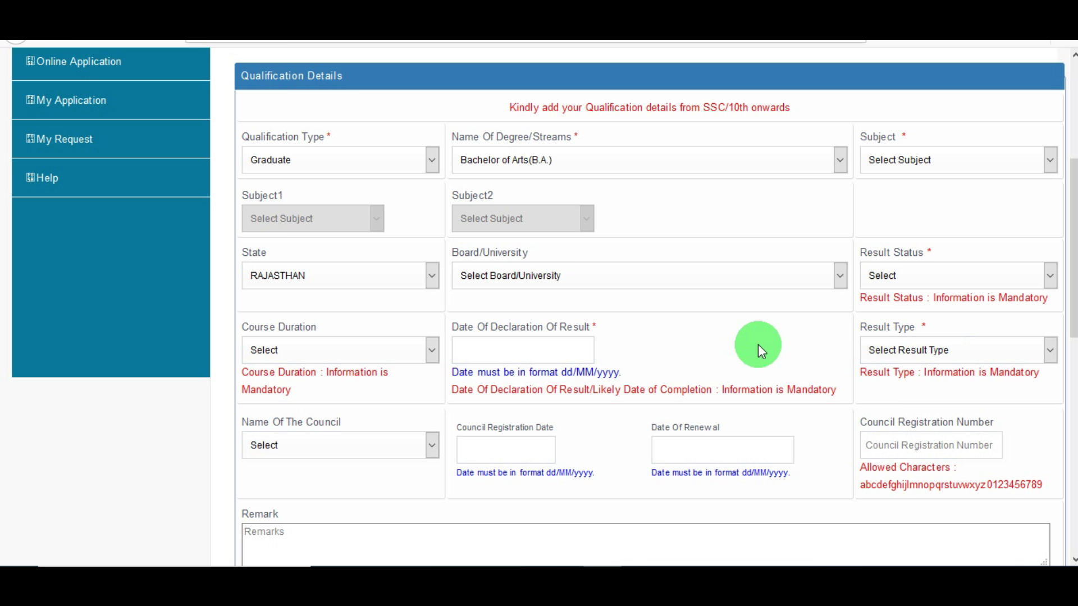
{"action": "scroll", "coordinate": [783, 366], "scroll_direction": "down", "scroll_amount": 1}
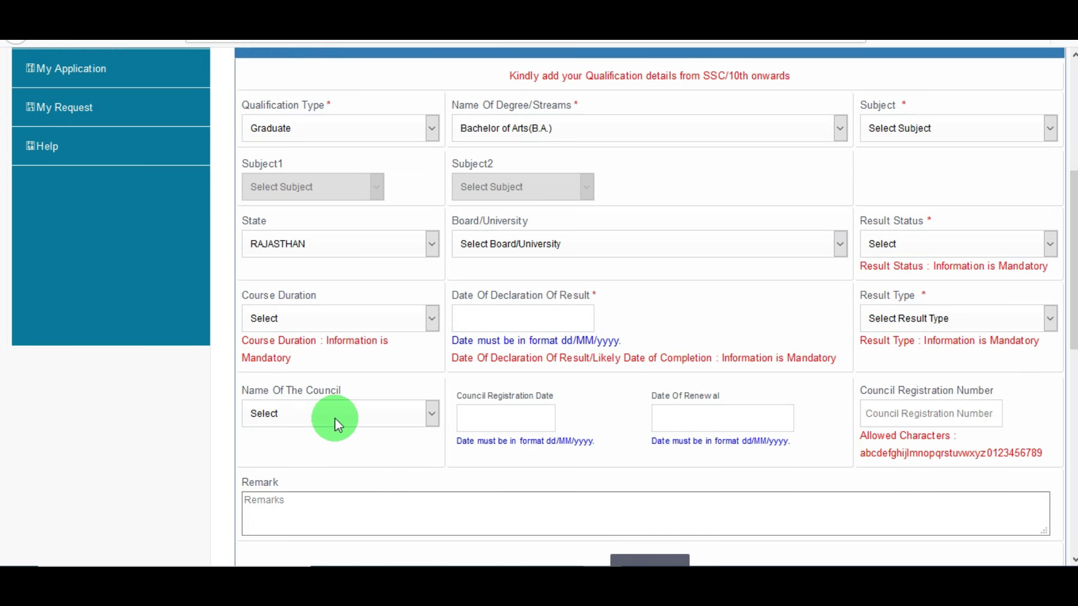
{"action": "left_click", "coordinate": [363, 417]}
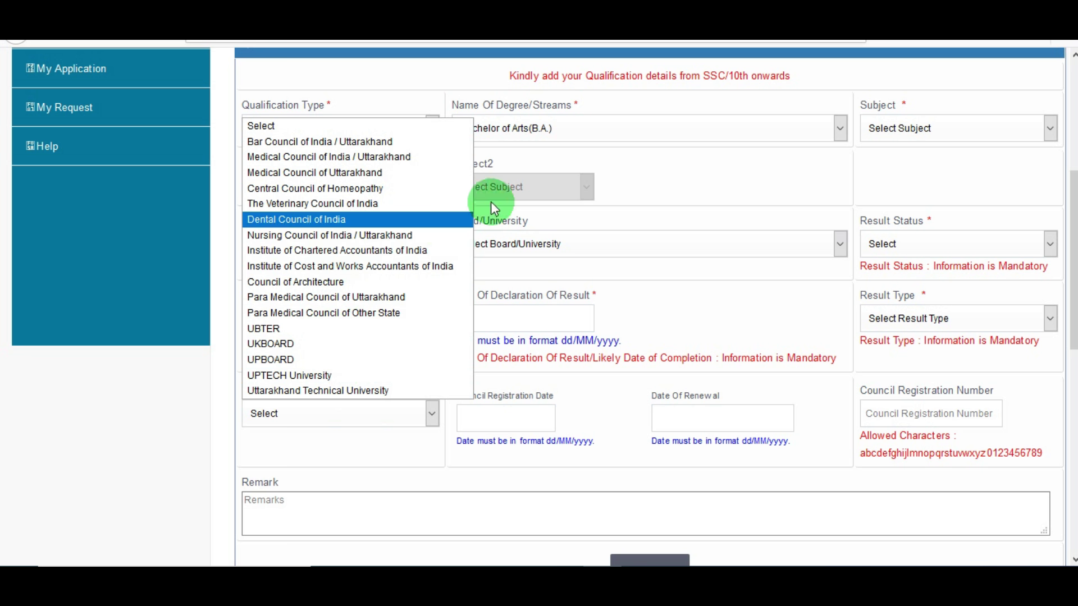
{"action": "left_click", "coordinate": [389, 96]}
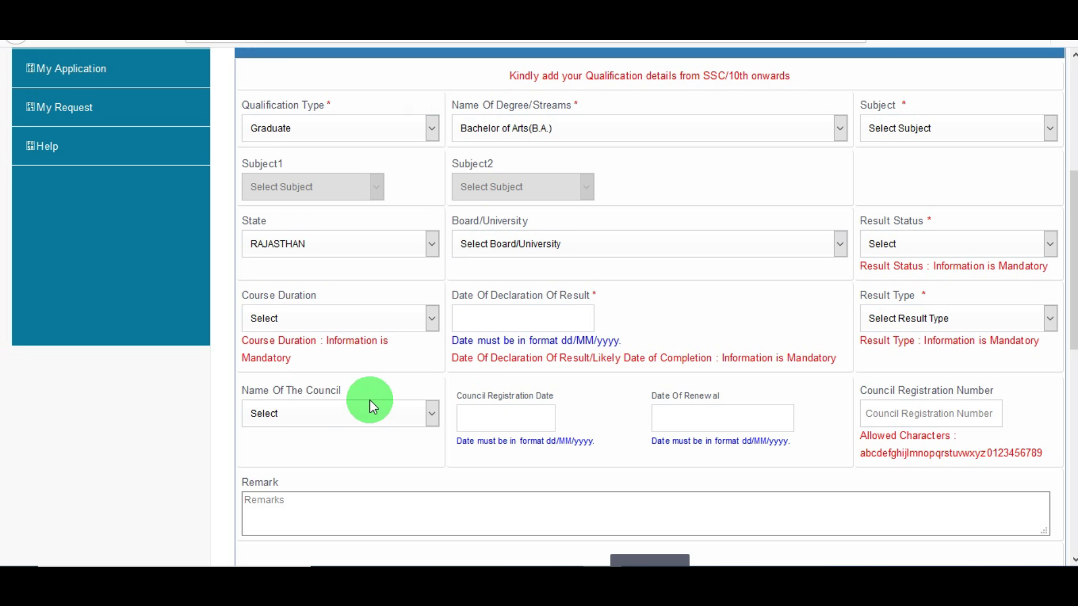
{"action": "left_click", "coordinate": [369, 415]}
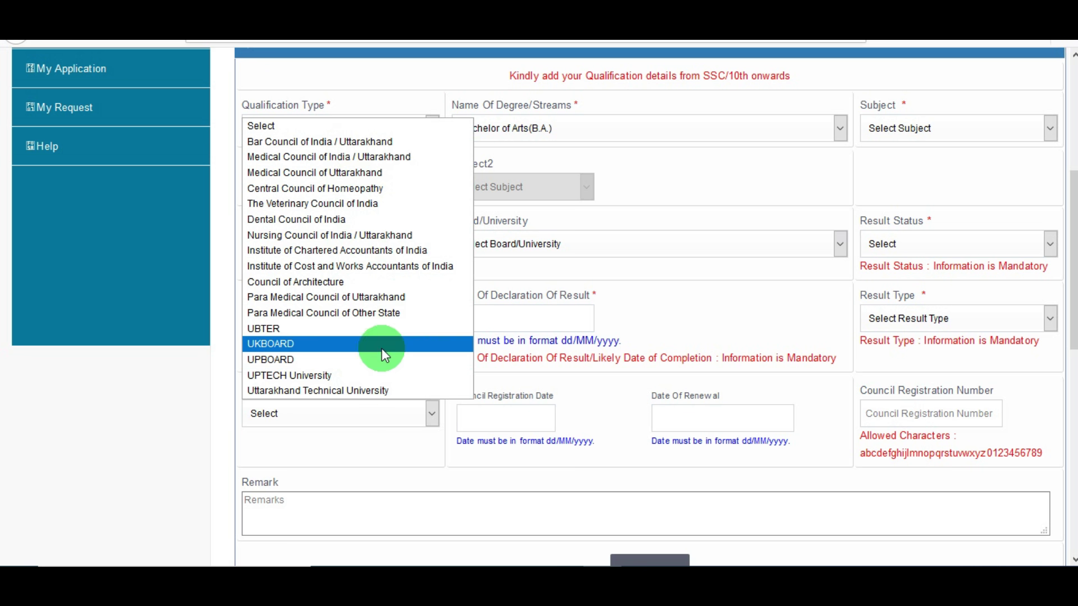
{"action": "left_click", "coordinate": [724, 326]}
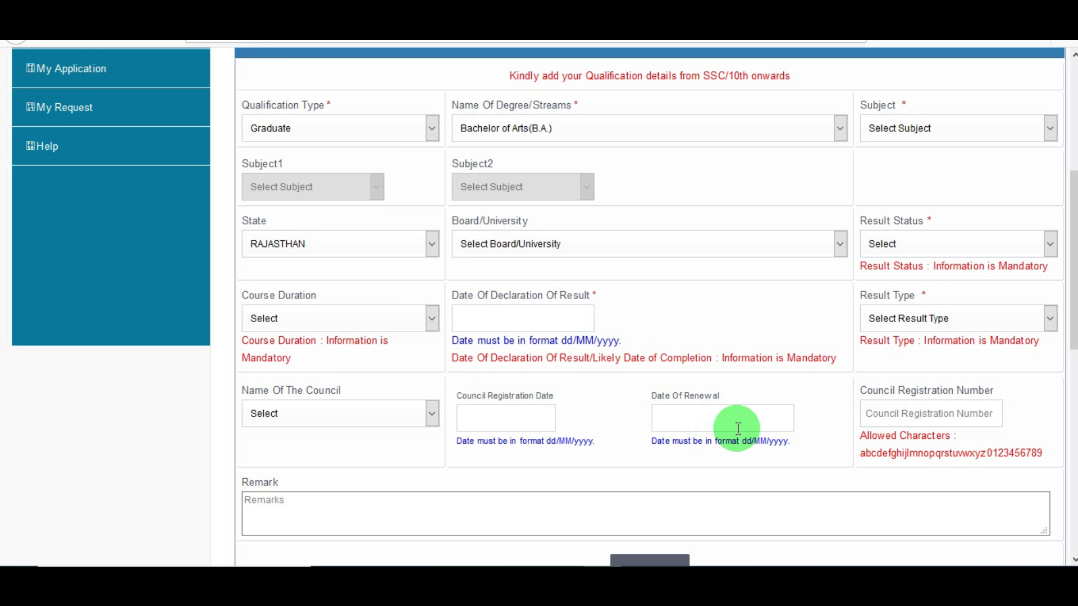
{"action": "scroll", "coordinate": [668, 382], "scroll_direction": "up", "scroll_amount": 3}
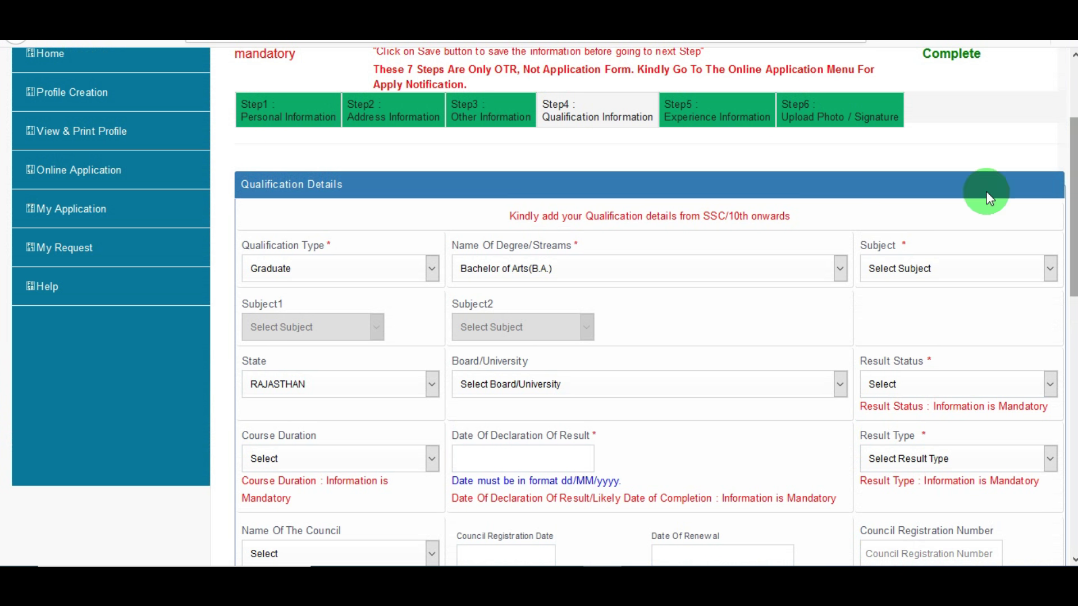
Go to Step 5 Experience Information, answer Yes to work experience, and dismiss the deleted-experiences notice
{"action": "scroll", "coordinate": [873, 247], "scroll_direction": "down", "scroll_amount": 2}
{"action": "scroll", "coordinate": [874, 247], "scroll_direction": "up", "scroll_amount": 2}
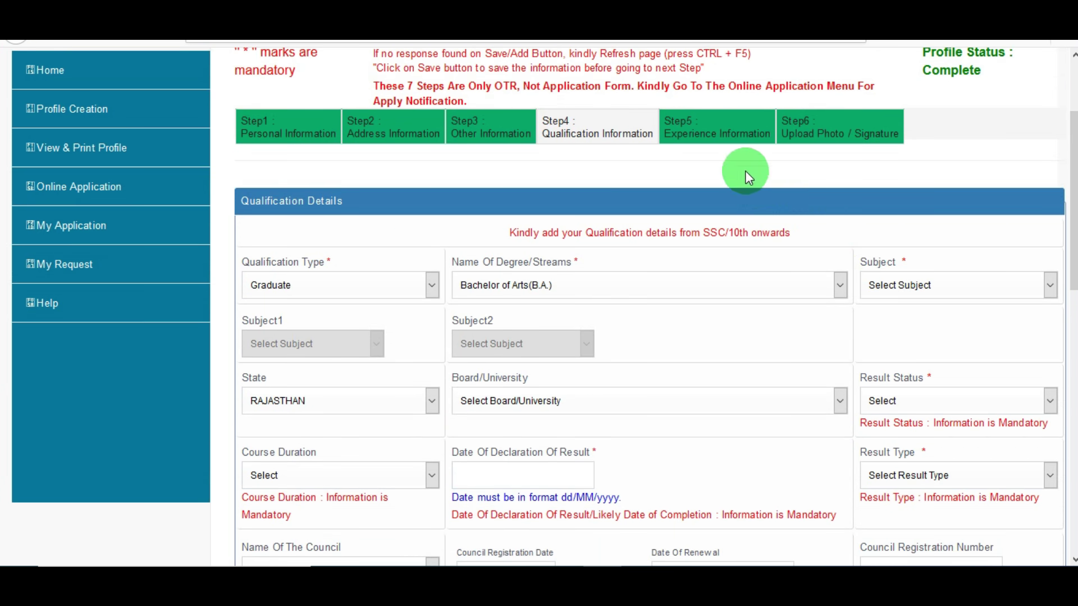
{"action": "left_click", "coordinate": [710, 142]}
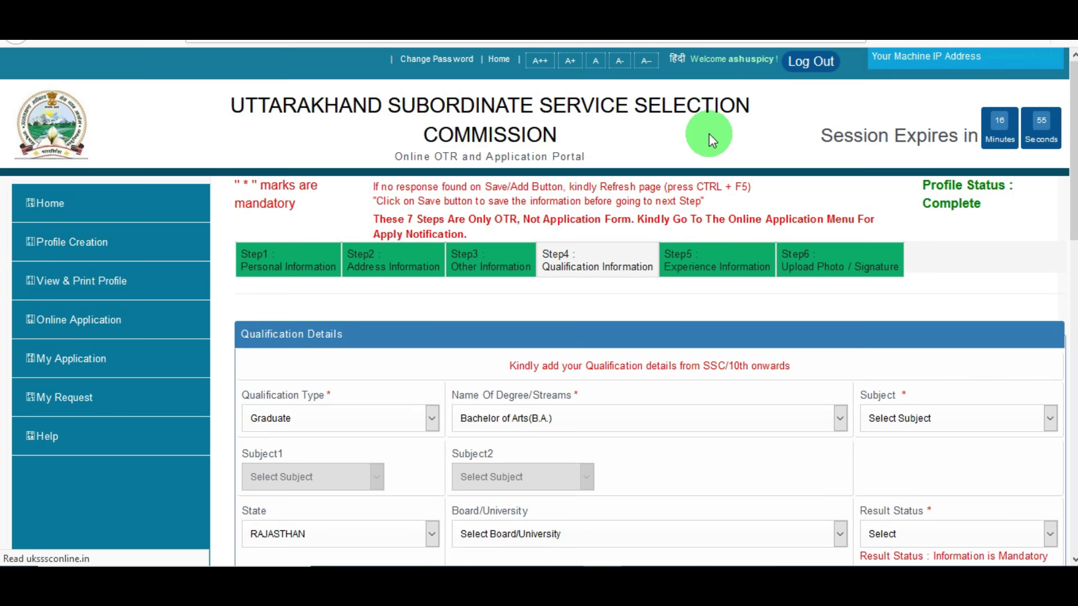
{"action": "scroll", "coordinate": [402, 414], "scroll_direction": "down", "scroll_amount": 1}
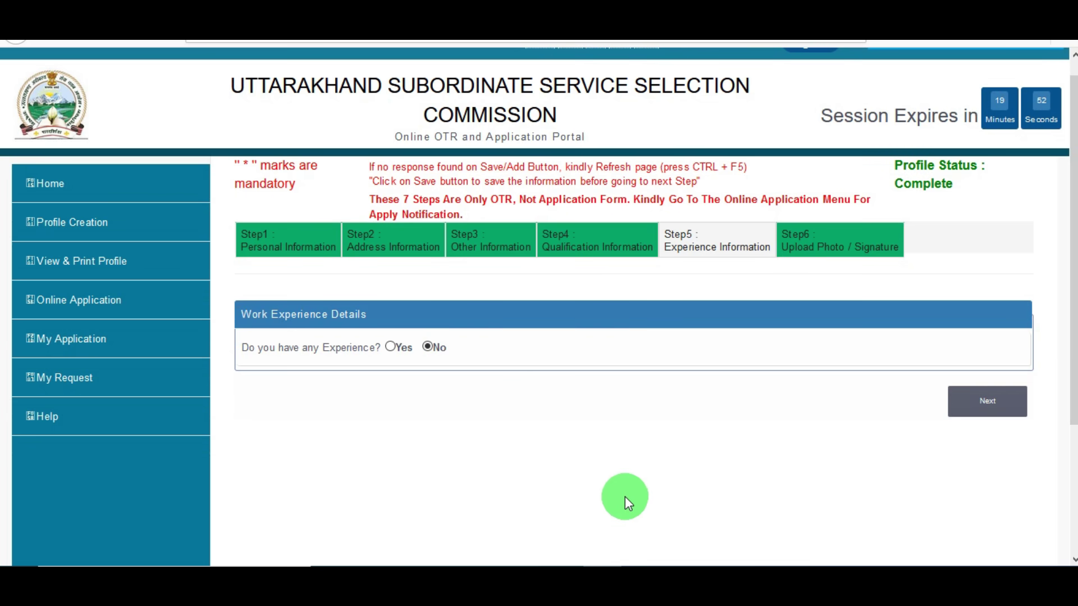
{"action": "left_click", "coordinate": [390, 349]}
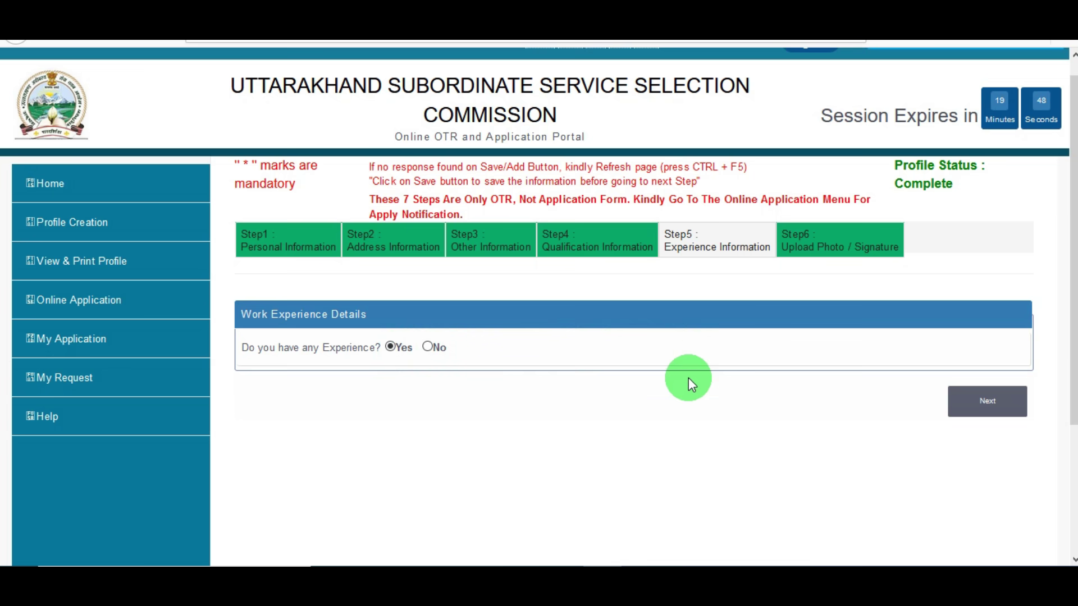
{"action": "key", "text": "F5"}
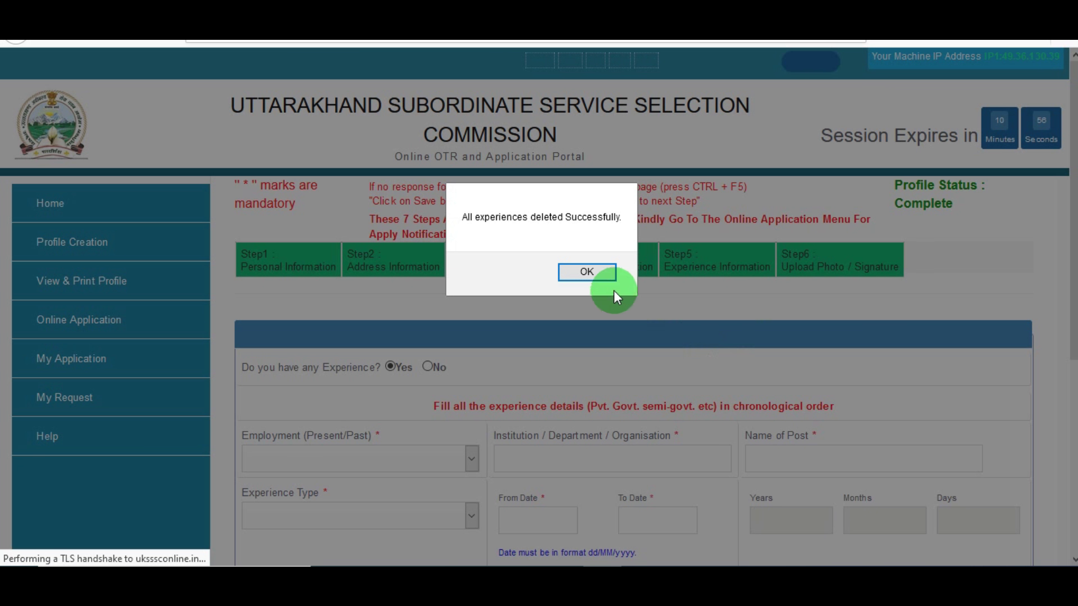
{"action": "left_click", "coordinate": [612, 277]}
Review the employment, institution name, post name and experience type fields without entering values
{"action": "scroll", "coordinate": [612, 281], "scroll_direction": "down", "scroll_amount": 1}
{"action": "left_click", "coordinate": [380, 352]}
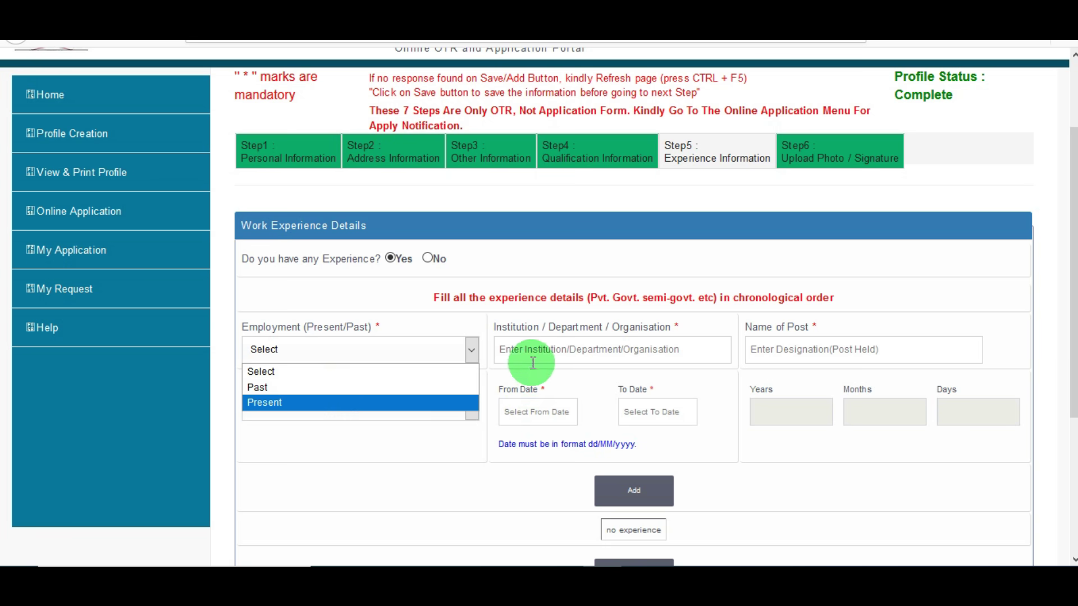
{"action": "left_click", "coordinate": [544, 352]}
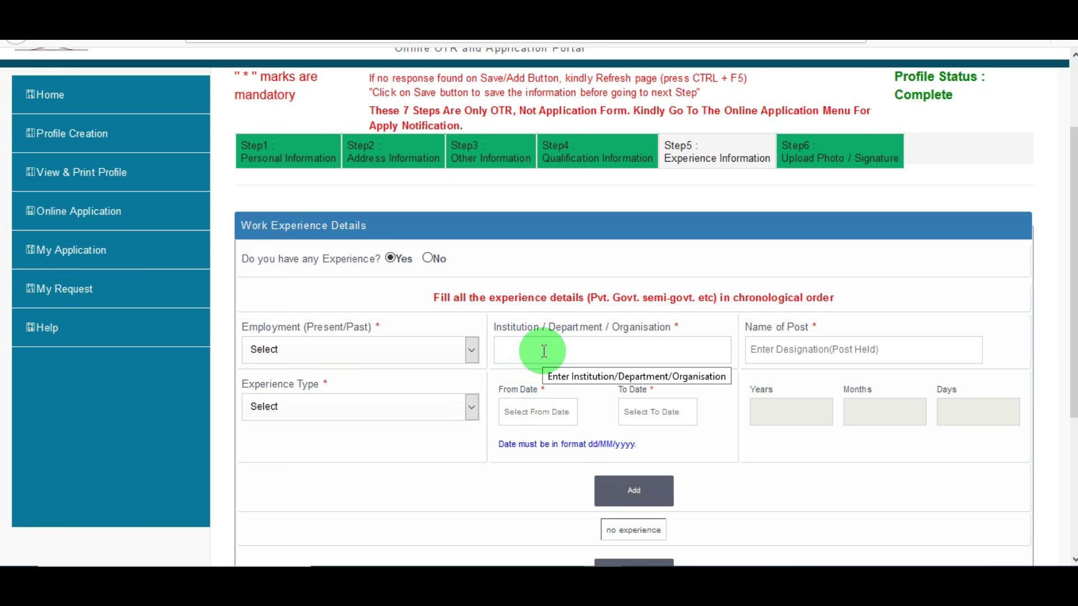
{"action": "left_click", "coordinate": [873, 351]}
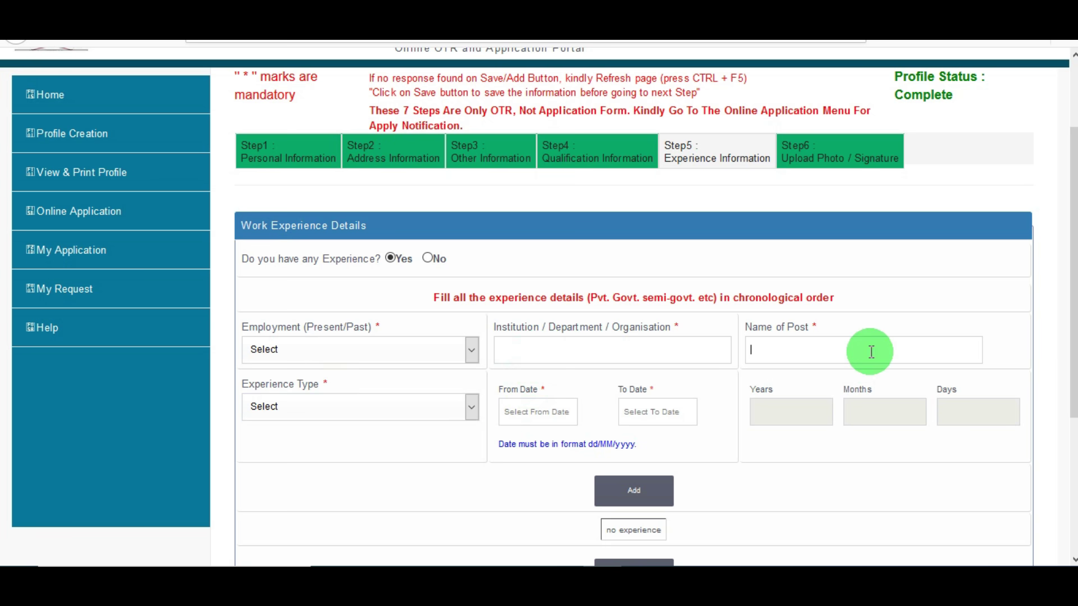
{"action": "left_click", "coordinate": [414, 420]}
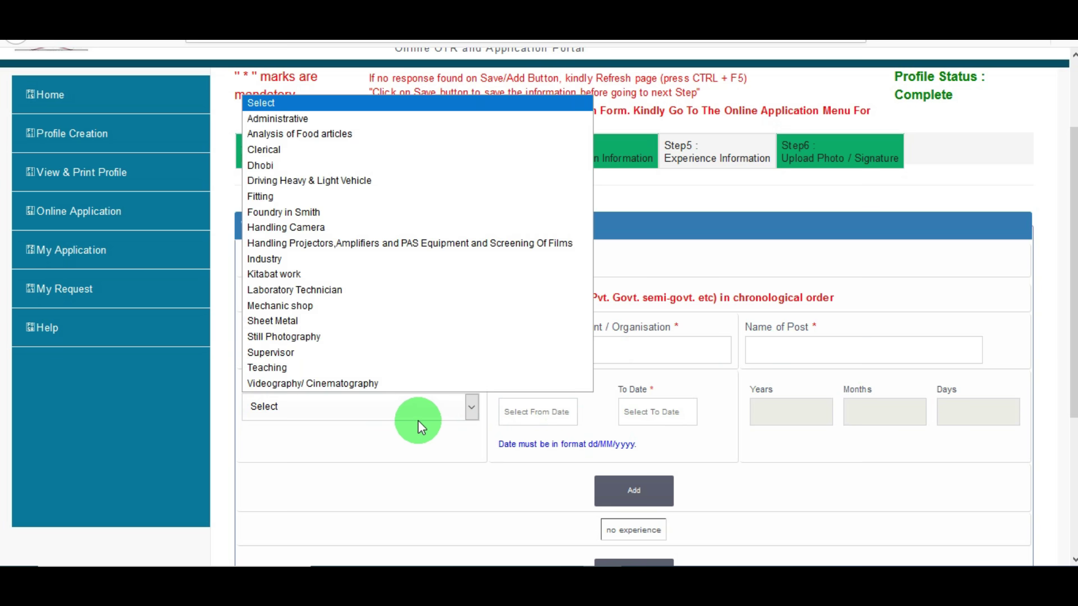
{"action": "left_click", "coordinate": [417, 420]}
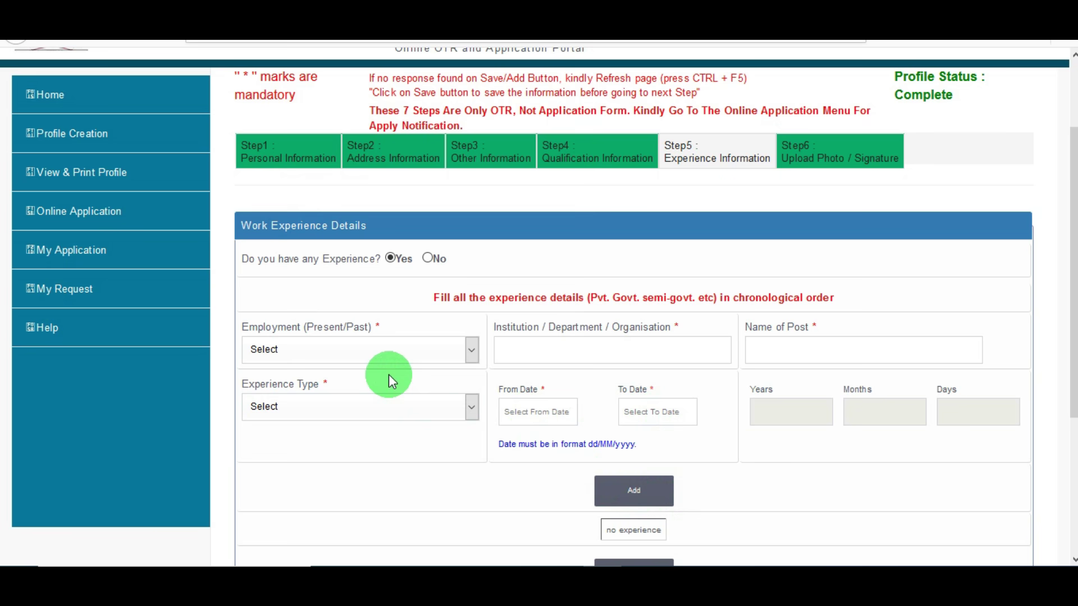
{"action": "scroll", "coordinate": [1031, 415], "scroll_direction": "down", "scroll_amount": 1}
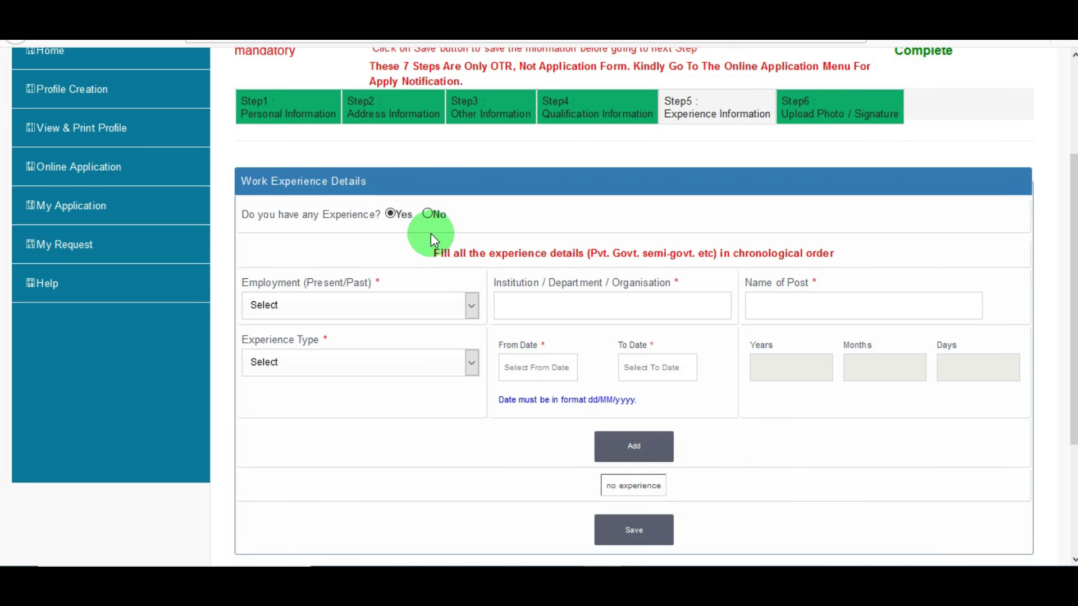
Answer No to work experience, then save the Step 6 photo, signature and thumb impression page
{"action": "left_click", "coordinate": [428, 214]}
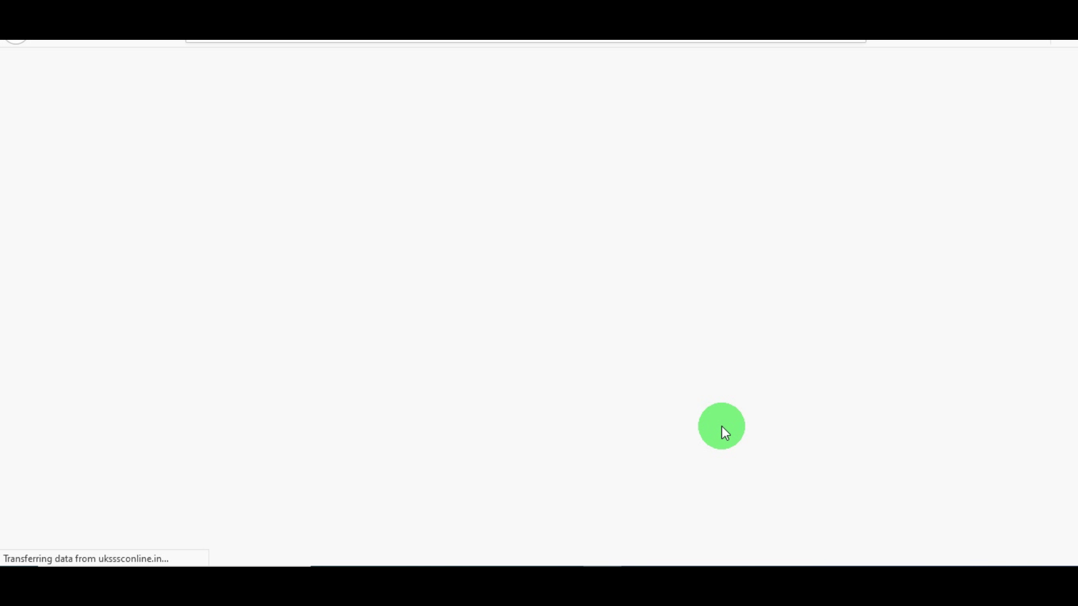
{"action": "scroll", "coordinate": [675, 262], "scroll_direction": "down", "scroll_amount": 3}
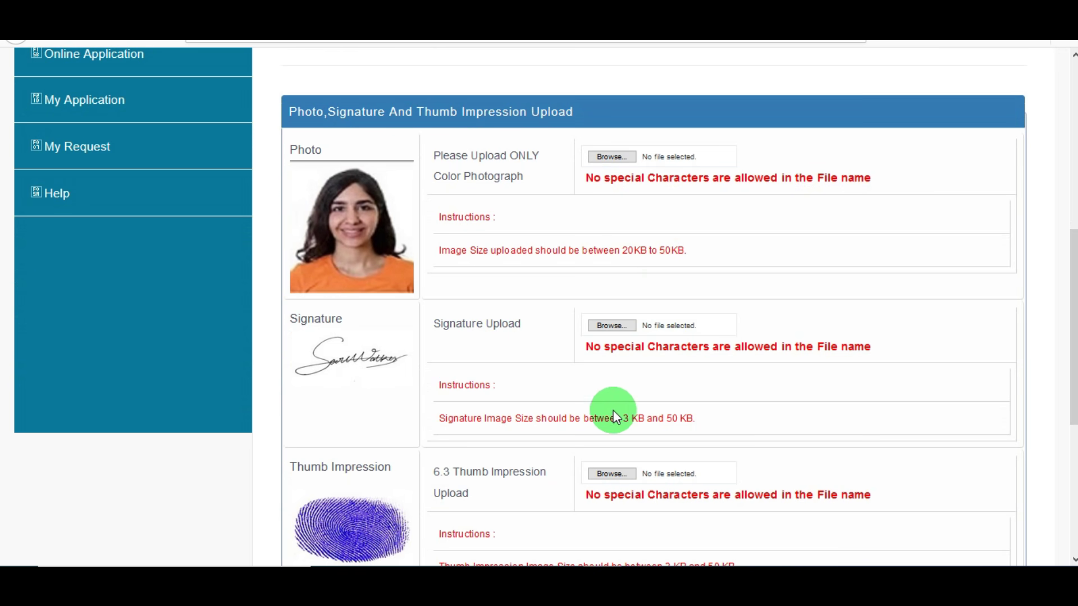
{"action": "scroll", "coordinate": [1073, 348], "scroll_direction": "down", "scroll_amount": 1}
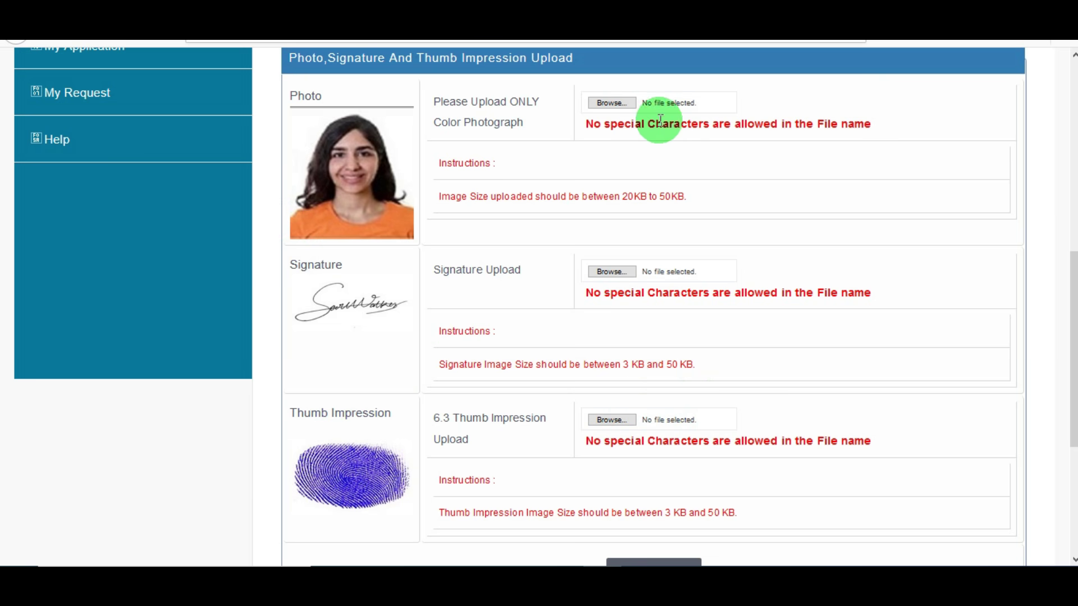
{"action": "left_click_drag", "start_coordinate": [650, 124], "coordinate": [709, 121]}
{"action": "left_click", "coordinate": [790, 134]}
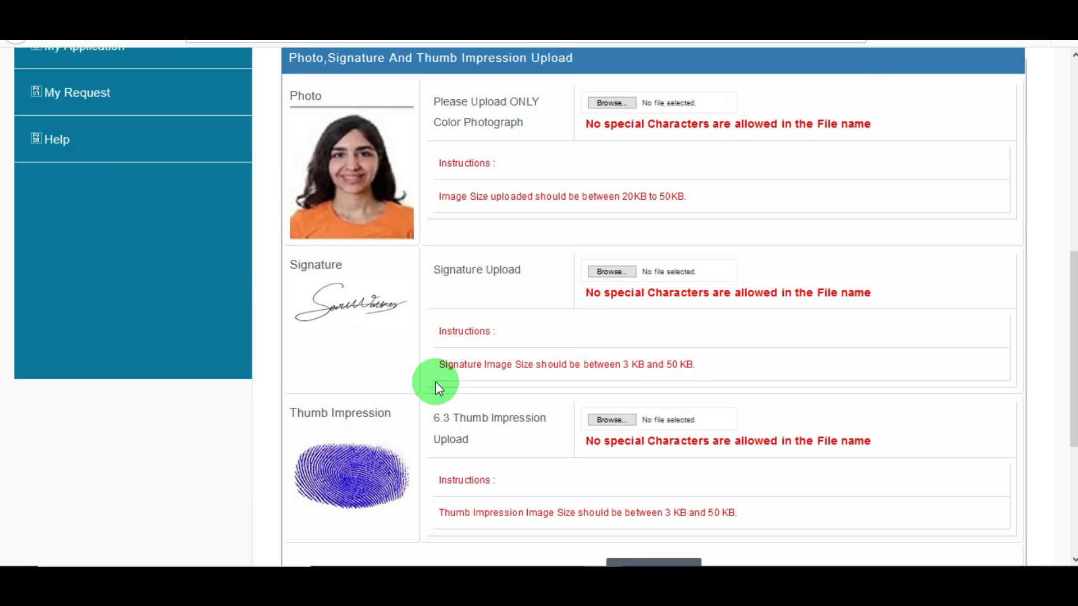
{"action": "left_click_drag", "start_coordinate": [1074, 404], "coordinate": [1074, 455]}
{"action": "left_click", "coordinate": [622, 473]}
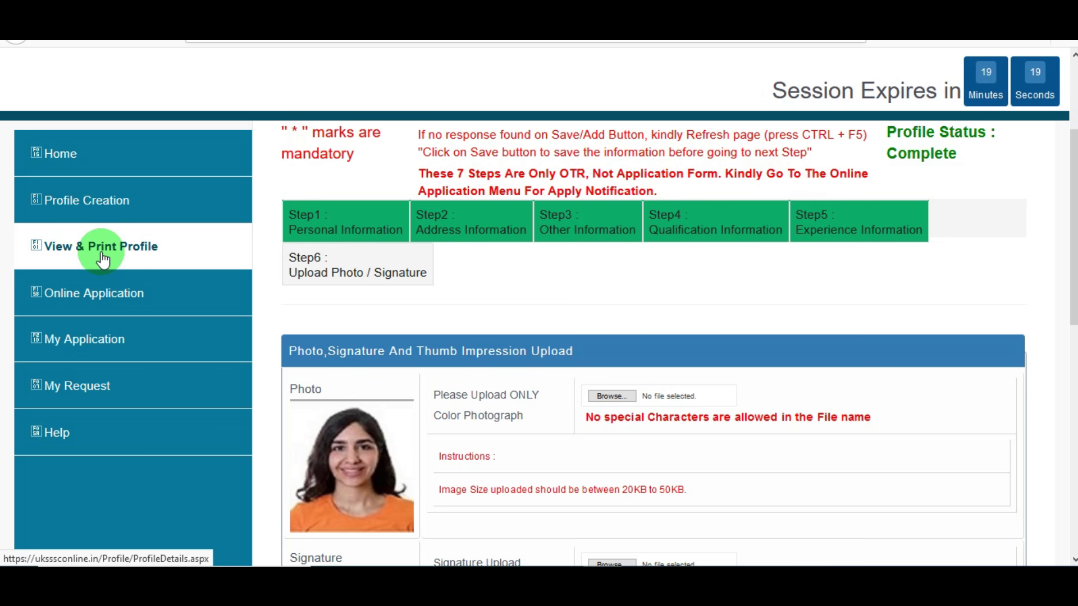
Open Online Application from the left menu to list the open advertisements
{"action": "left_click", "coordinate": [107, 307]}
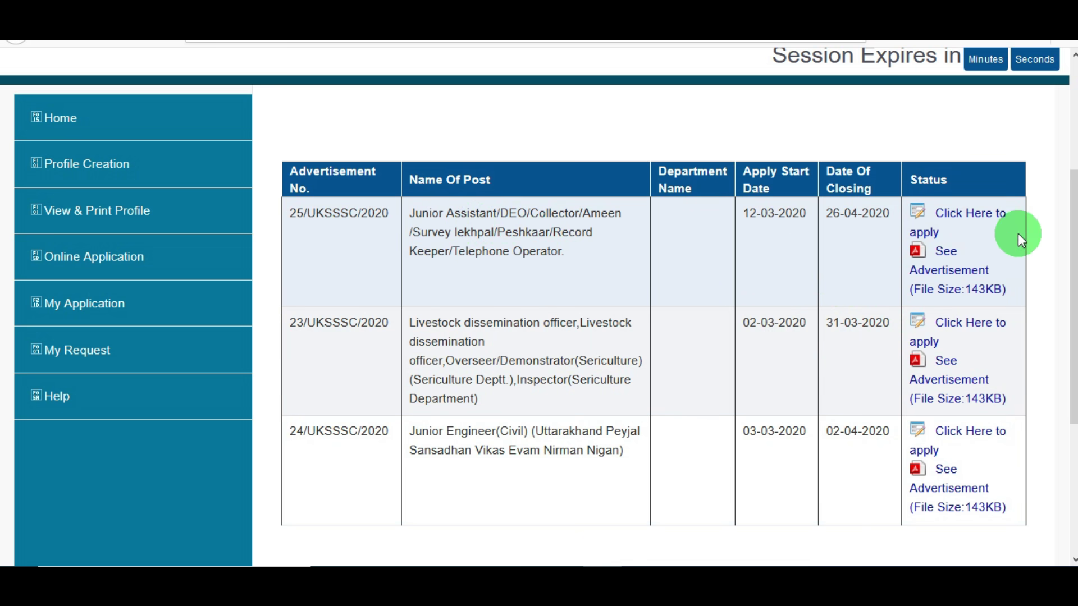
Open the application form for advertisement 25/UKSSSC/2020
{"action": "left_click", "coordinate": [967, 223]}
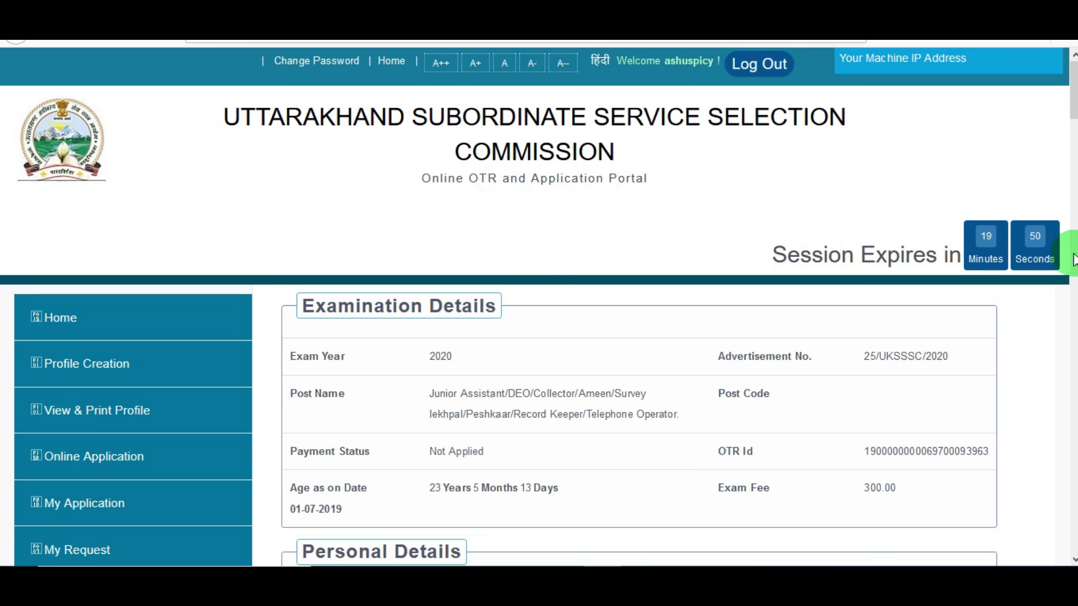
{"action": "left_click_drag", "start_coordinate": [1074, 90], "coordinate": [1016, 450]}
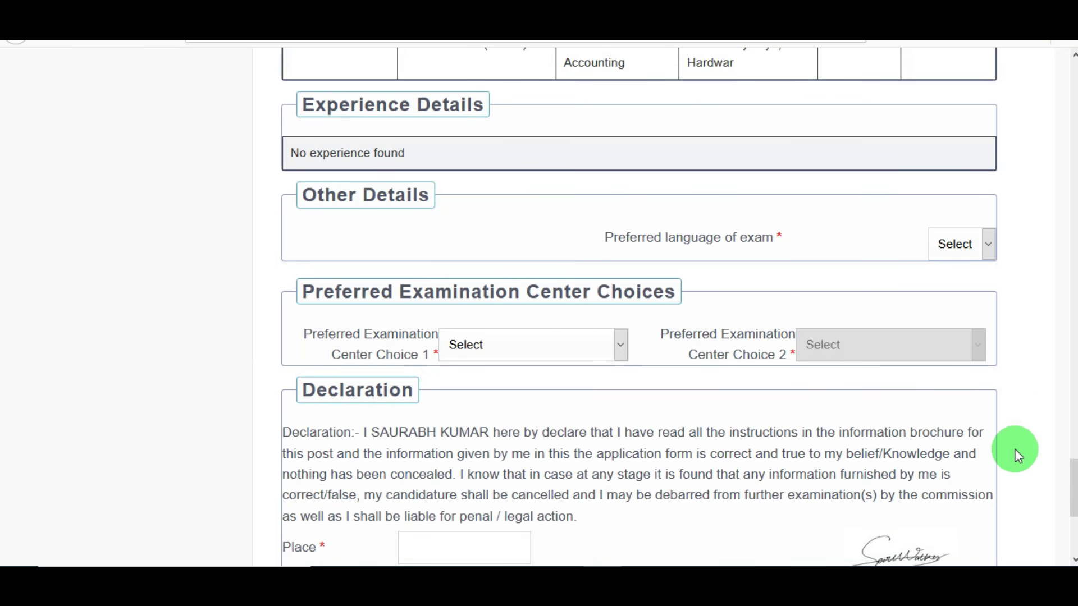
{"action": "scroll", "coordinate": [1071, 469], "scroll_direction": "down", "scroll_amount": 1}
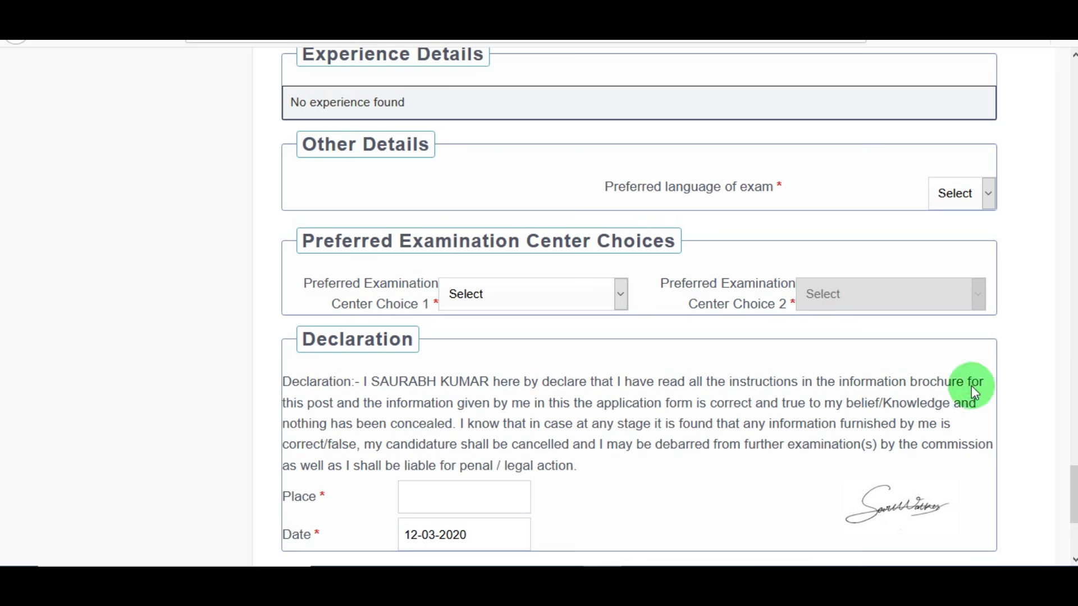
Choose Hindi as the exam language and Dehradun as Center Choice 1
{"action": "left_click", "coordinate": [968, 199]}
{"action": "left_click", "coordinate": [955, 243]}
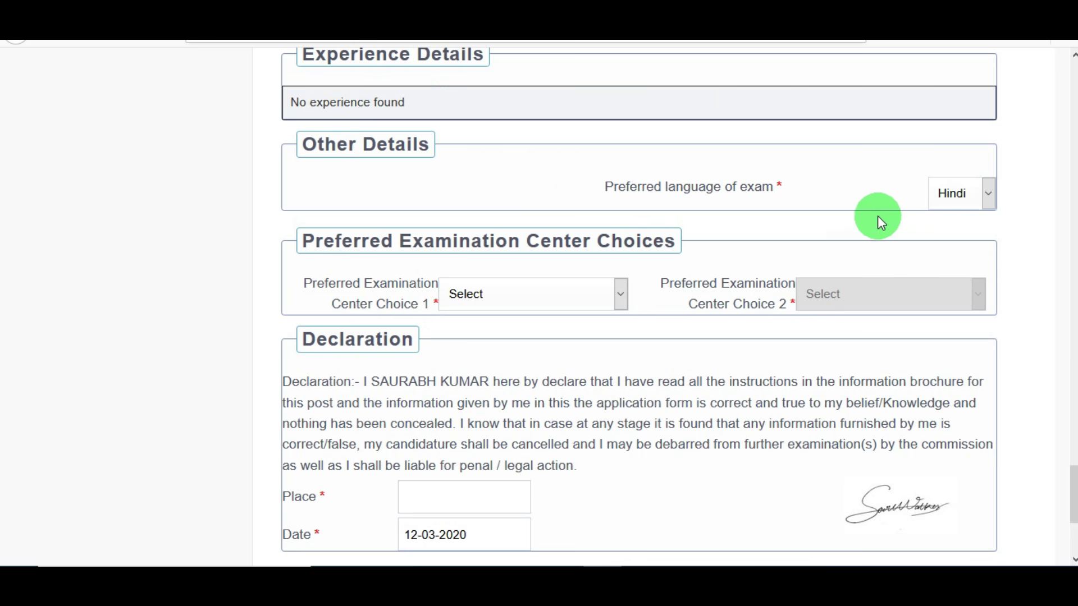
{"action": "left_click", "coordinate": [553, 292]}
{"action": "left_click_drag", "start_coordinate": [624, 365], "coordinate": [624, 417]}
{"action": "left_click", "coordinate": [548, 381]}
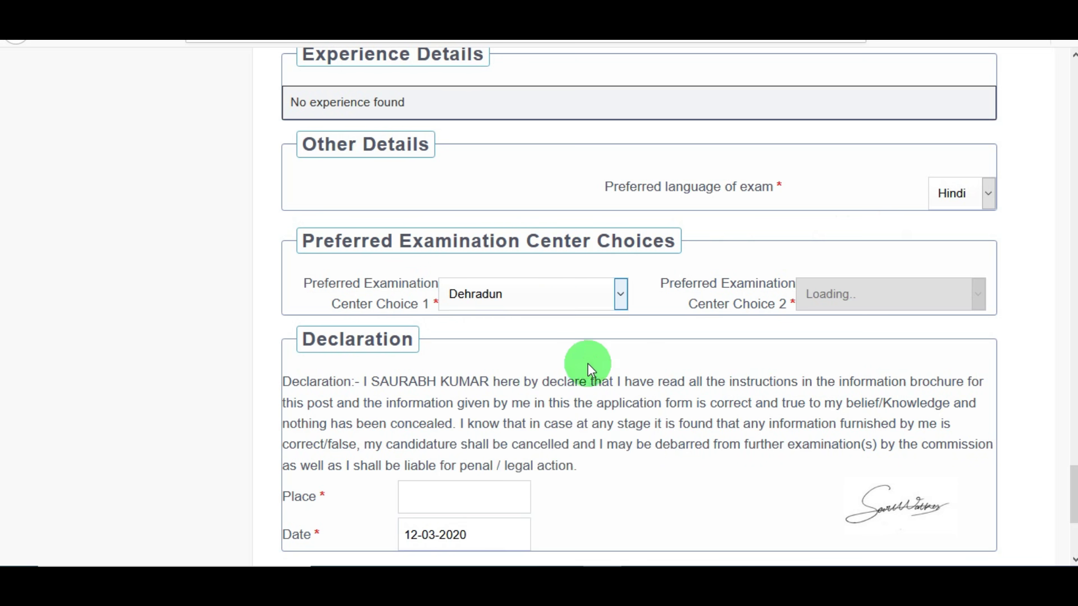